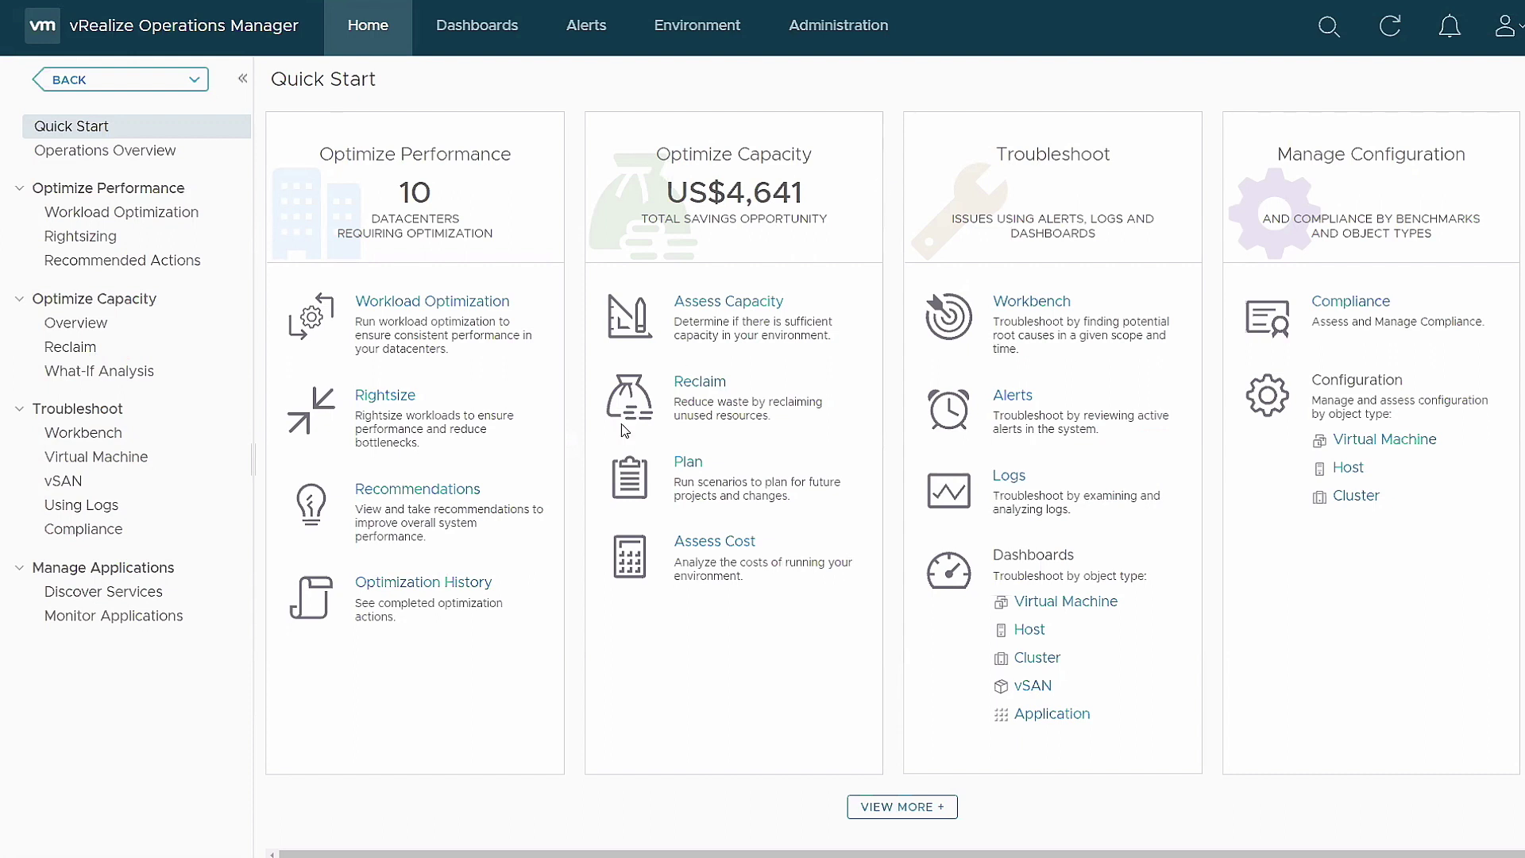
# Find the Migration Planning: Public Cloud scenario in What-If Analysis, then open it in vRealize Operations Cloud
pyautogui.click(688, 461)
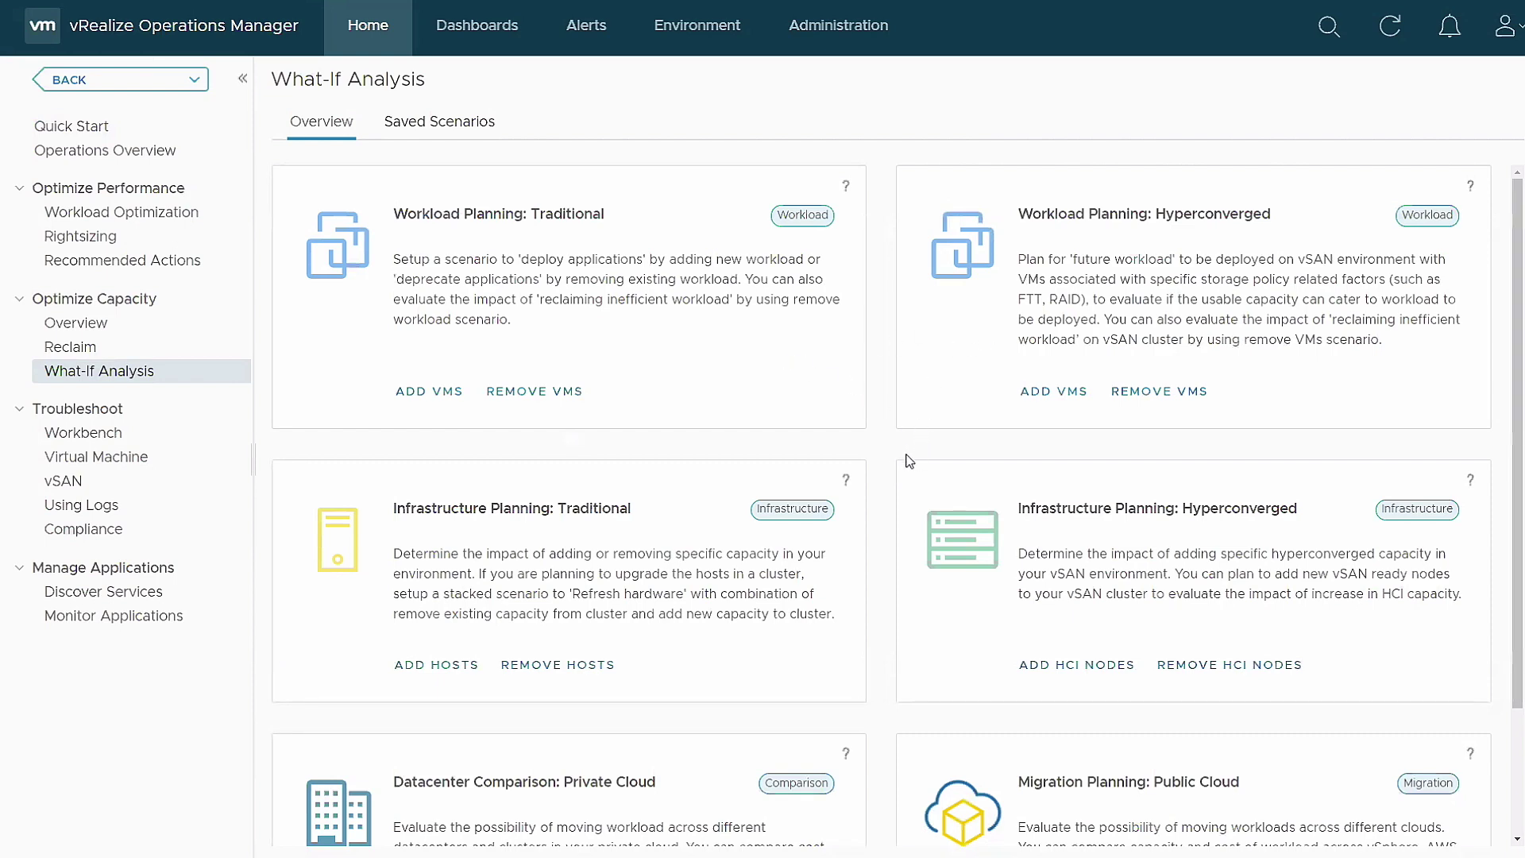
pyautogui.scroll(-2, 854, 536)
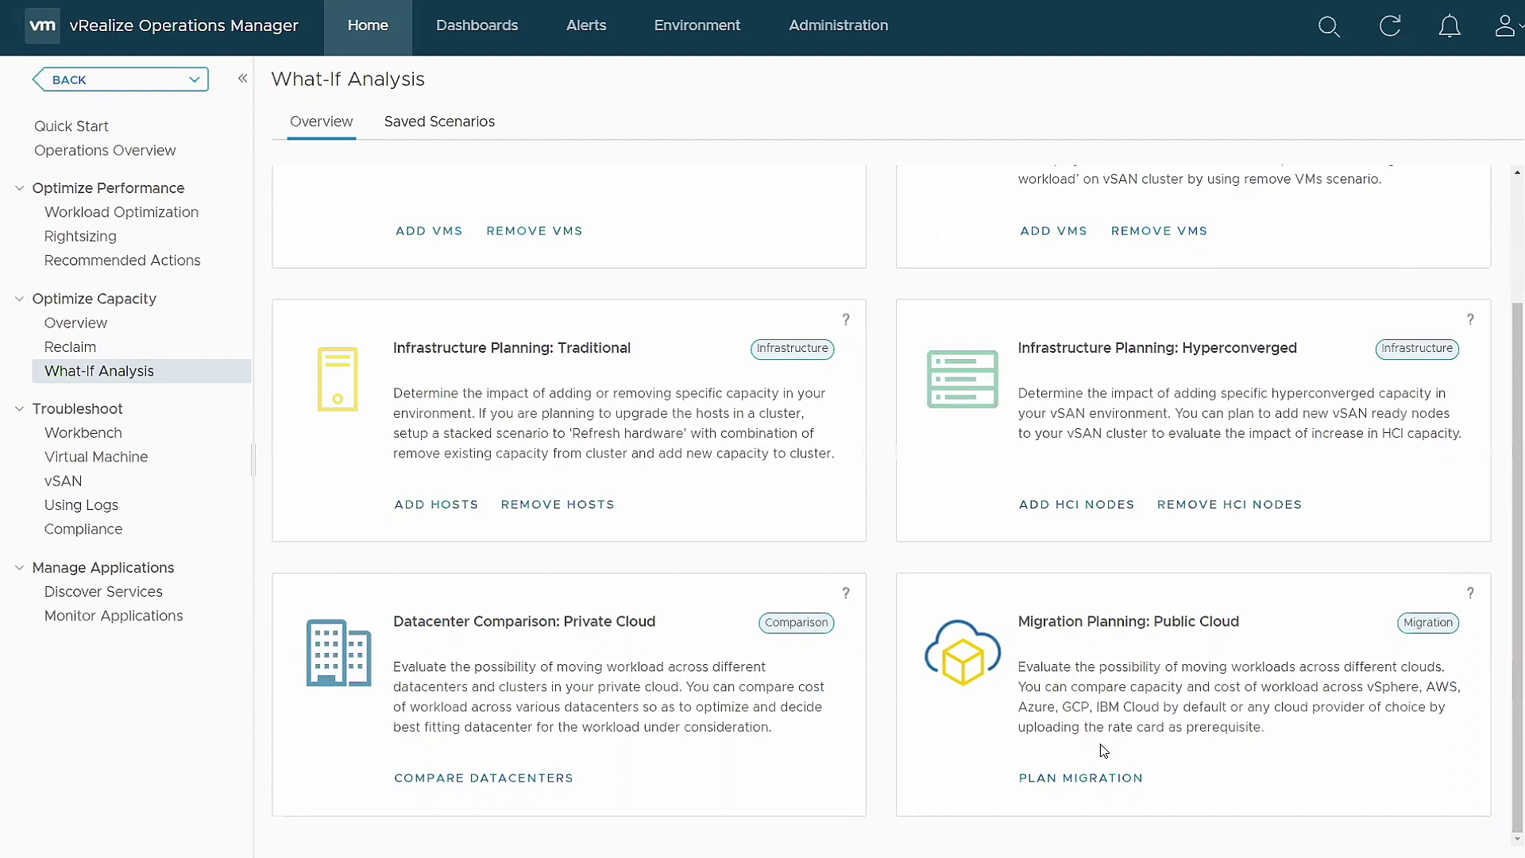
pyautogui.click(1082, 784)
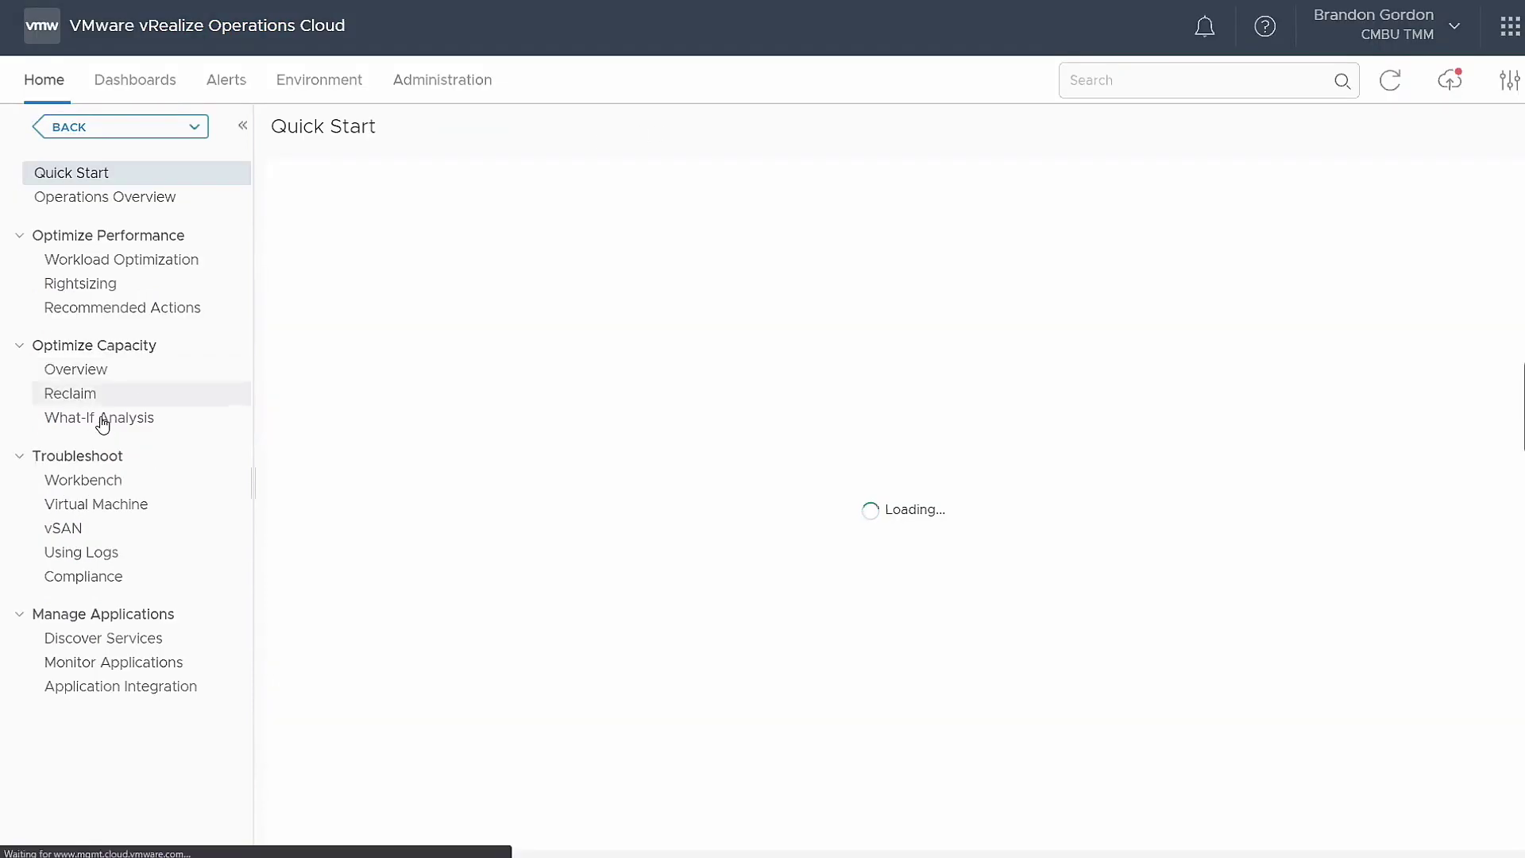
pyautogui.click(210, 422)
pyautogui.scroll(-2, 1041, 763)
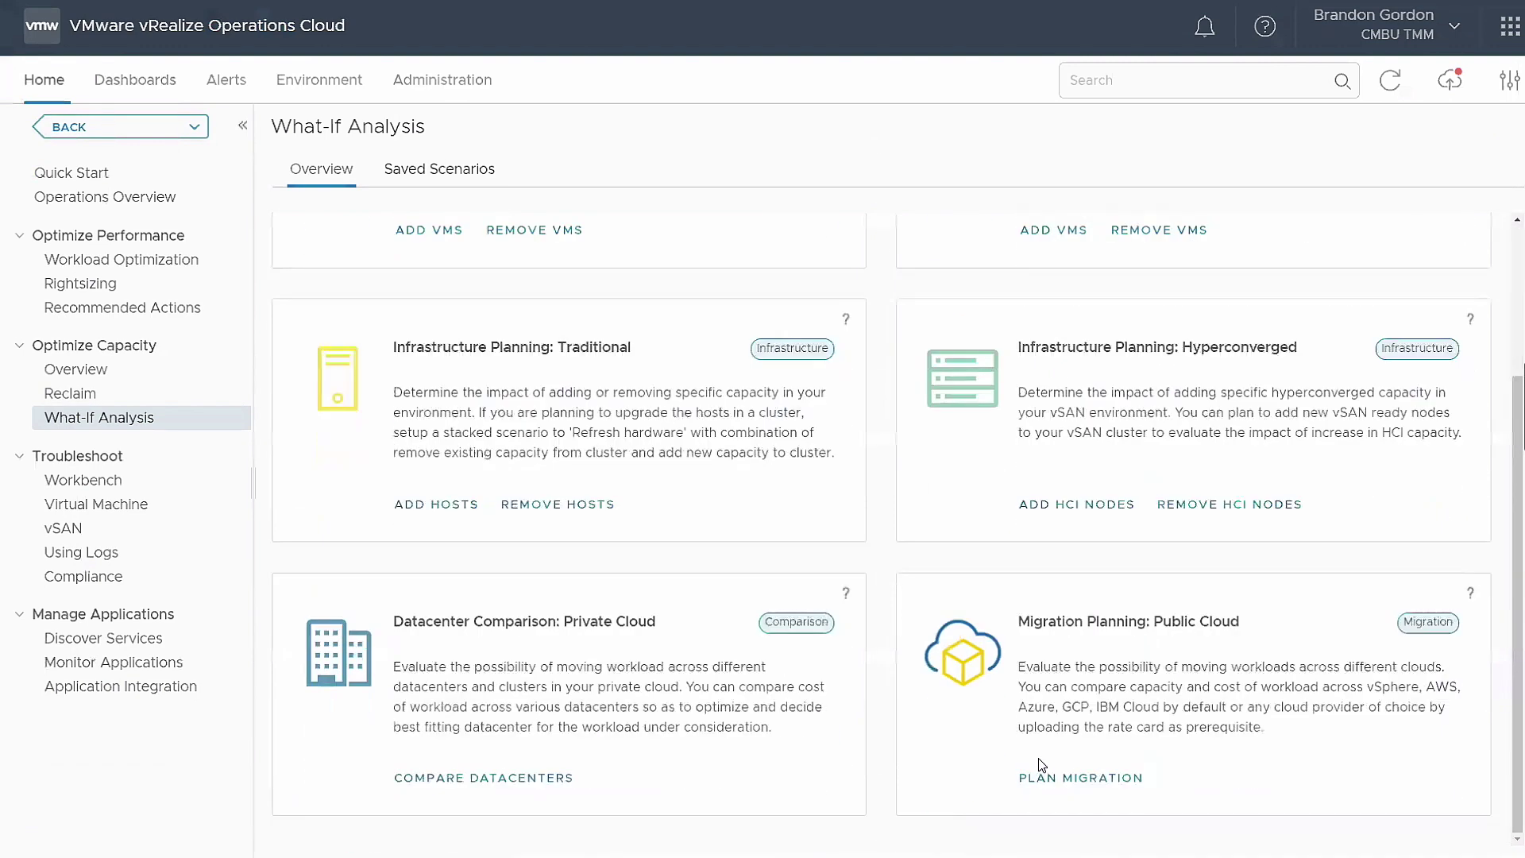
# Start a public-cloud migration scenario named 'Migrate to VMC'
pyautogui.click(1062, 782)
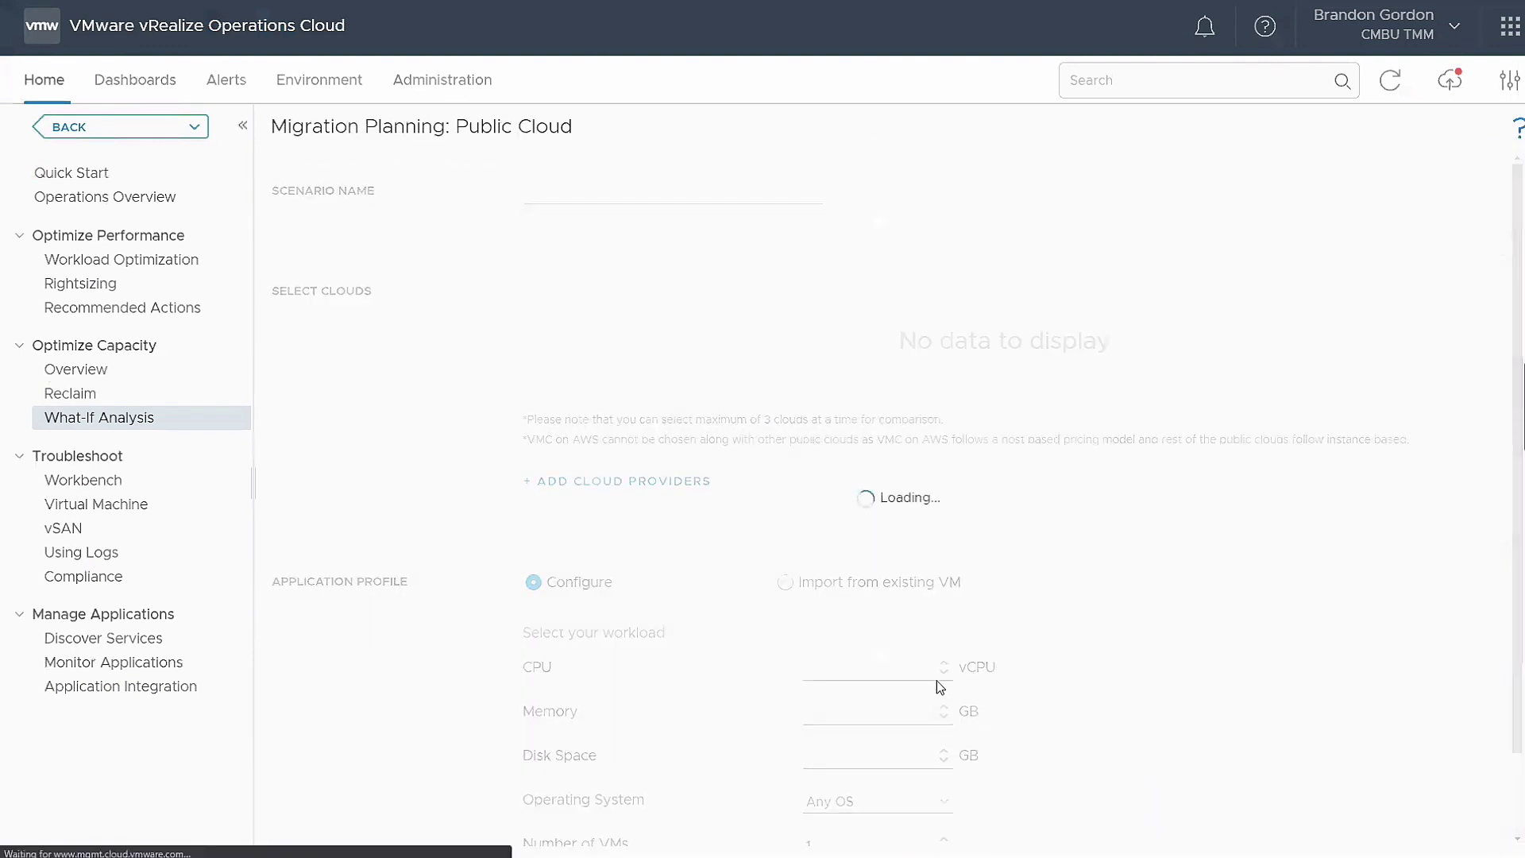
pyautogui.click(639, 199)
pyautogui.write('Migrate to VMS')
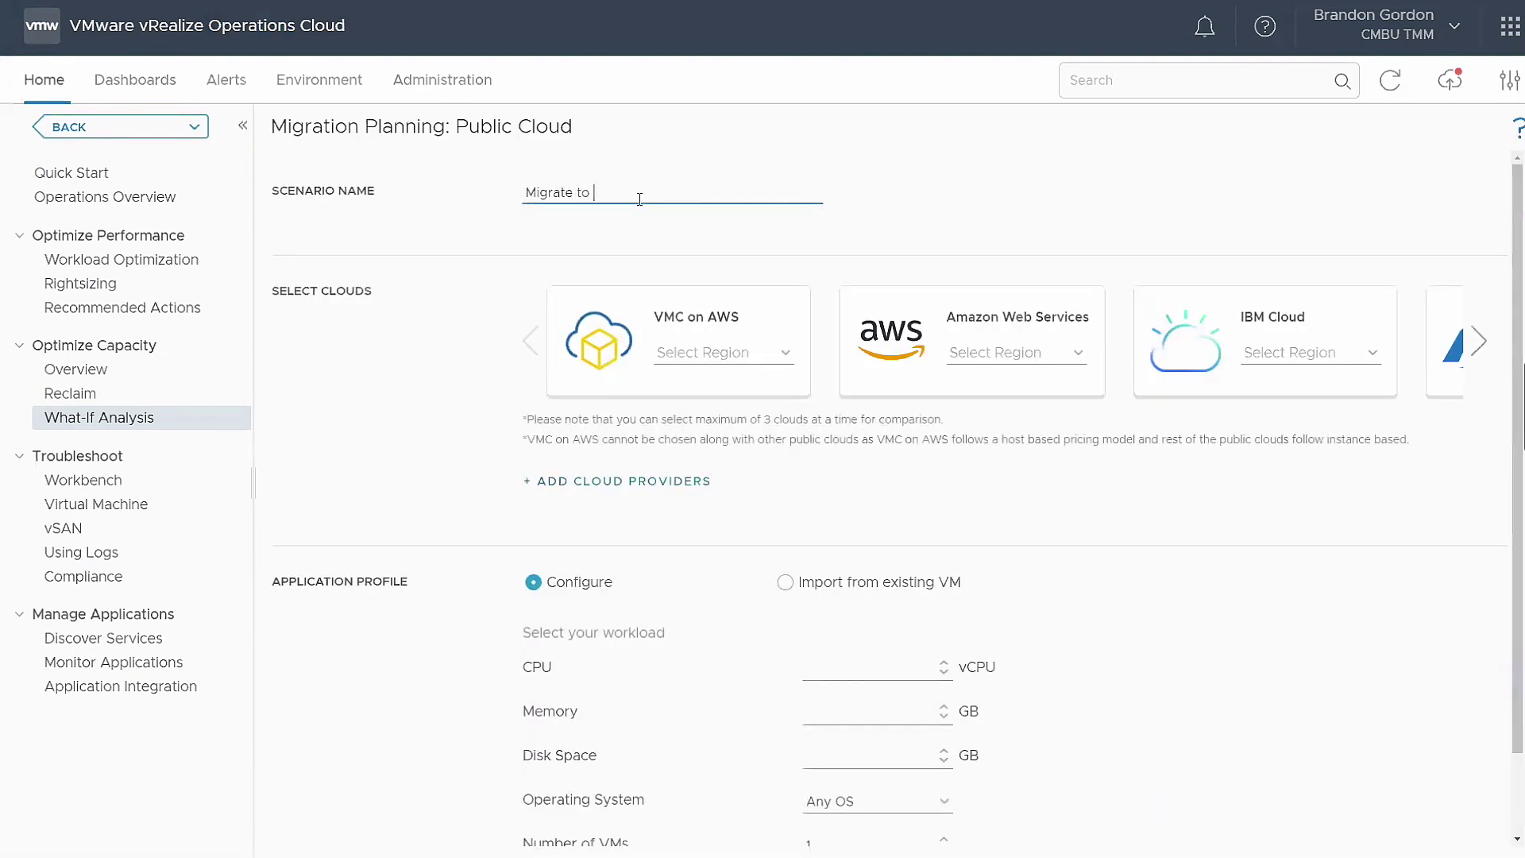
pyautogui.press('BackSpace')
pyautogui.write('C')
# Set the VMC on AWS region to US East North Virginia (us-east-1)
pyautogui.click(700, 350)
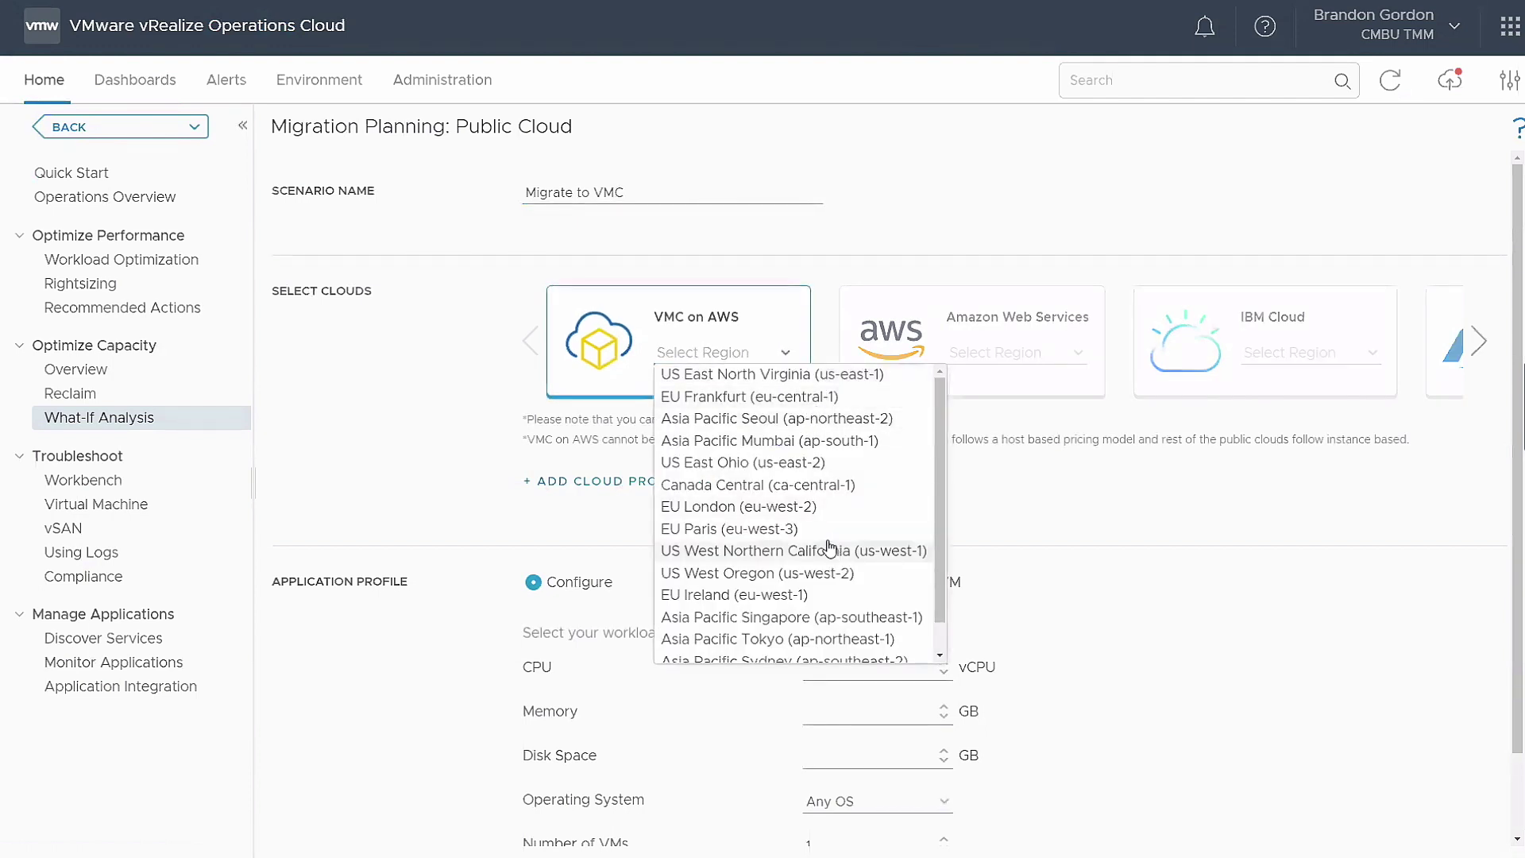
pyautogui.scroll(-1, 815, 548)
pyautogui.scroll(1, 814, 564)
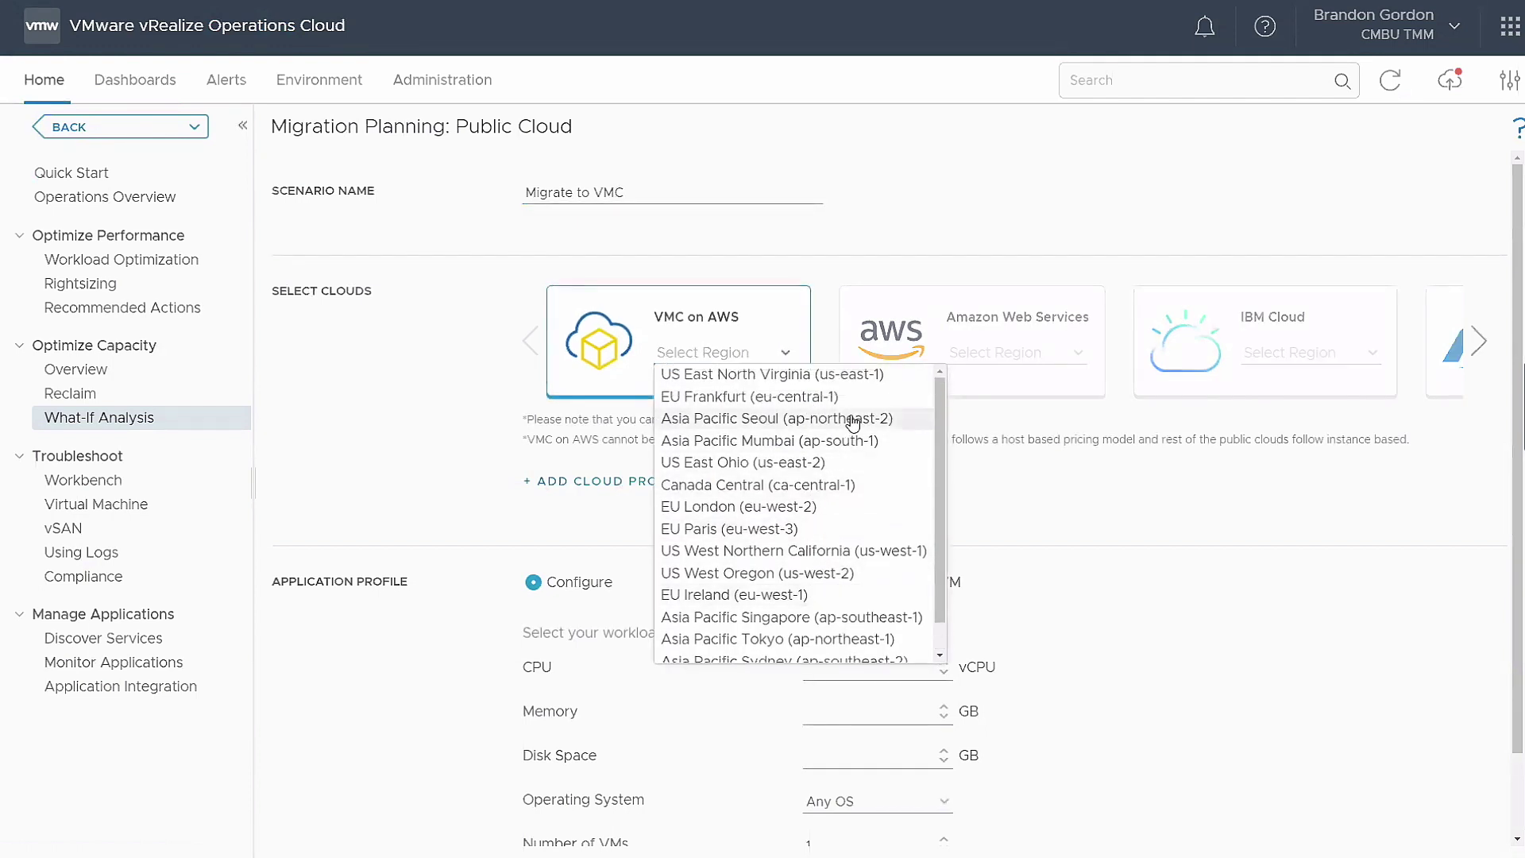
pyautogui.click(825, 382)
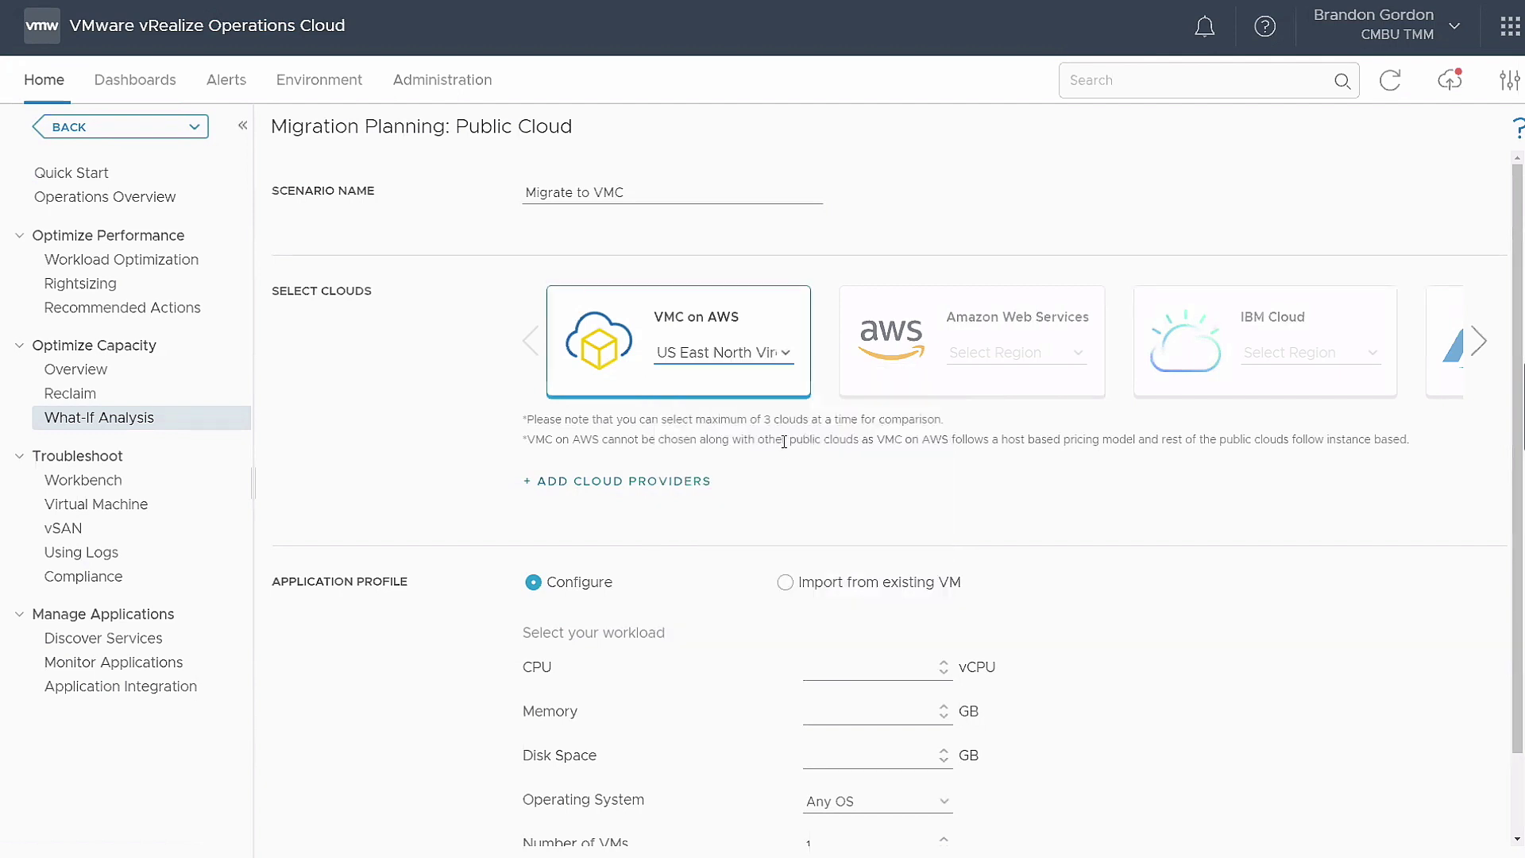
pyautogui.scroll(-2, 786, 425)
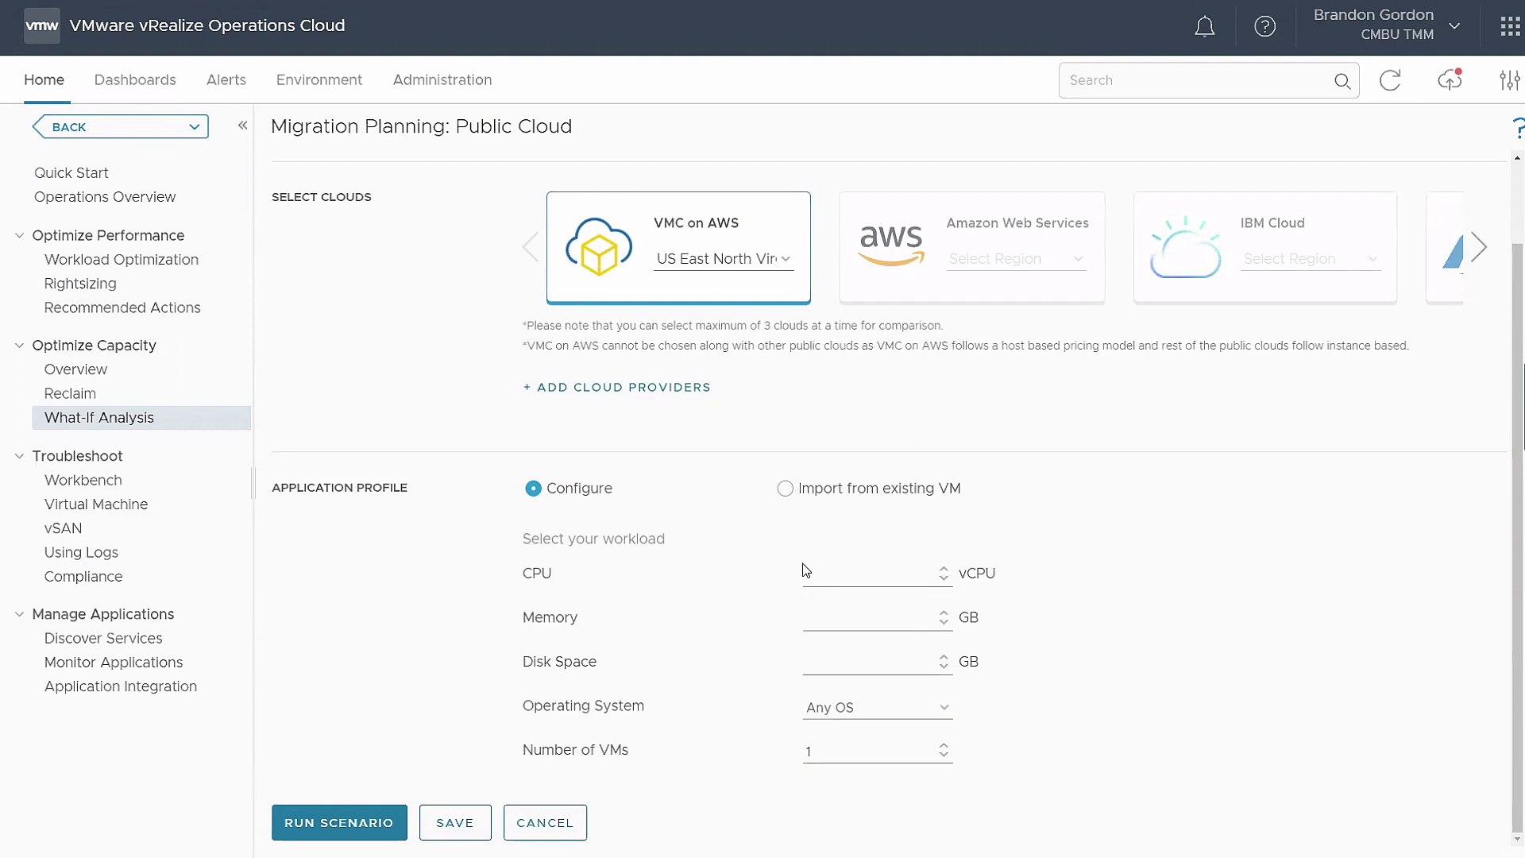
# Import the profile from existing VMs, selecting all 153 VMs in datacenter sc2dc01
pyautogui.click(785, 490)
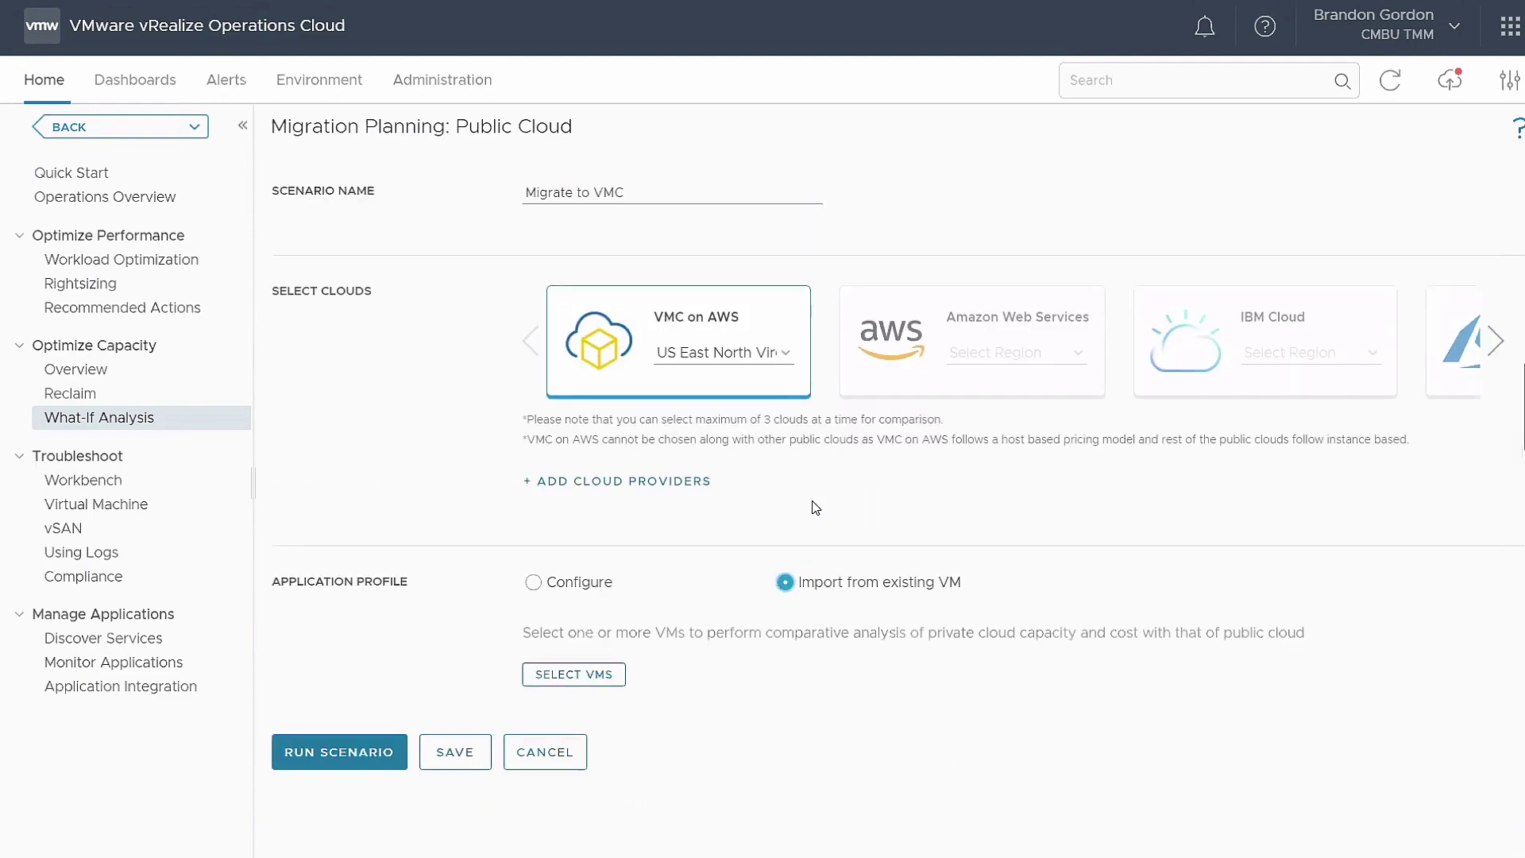
pyautogui.click(586, 674)
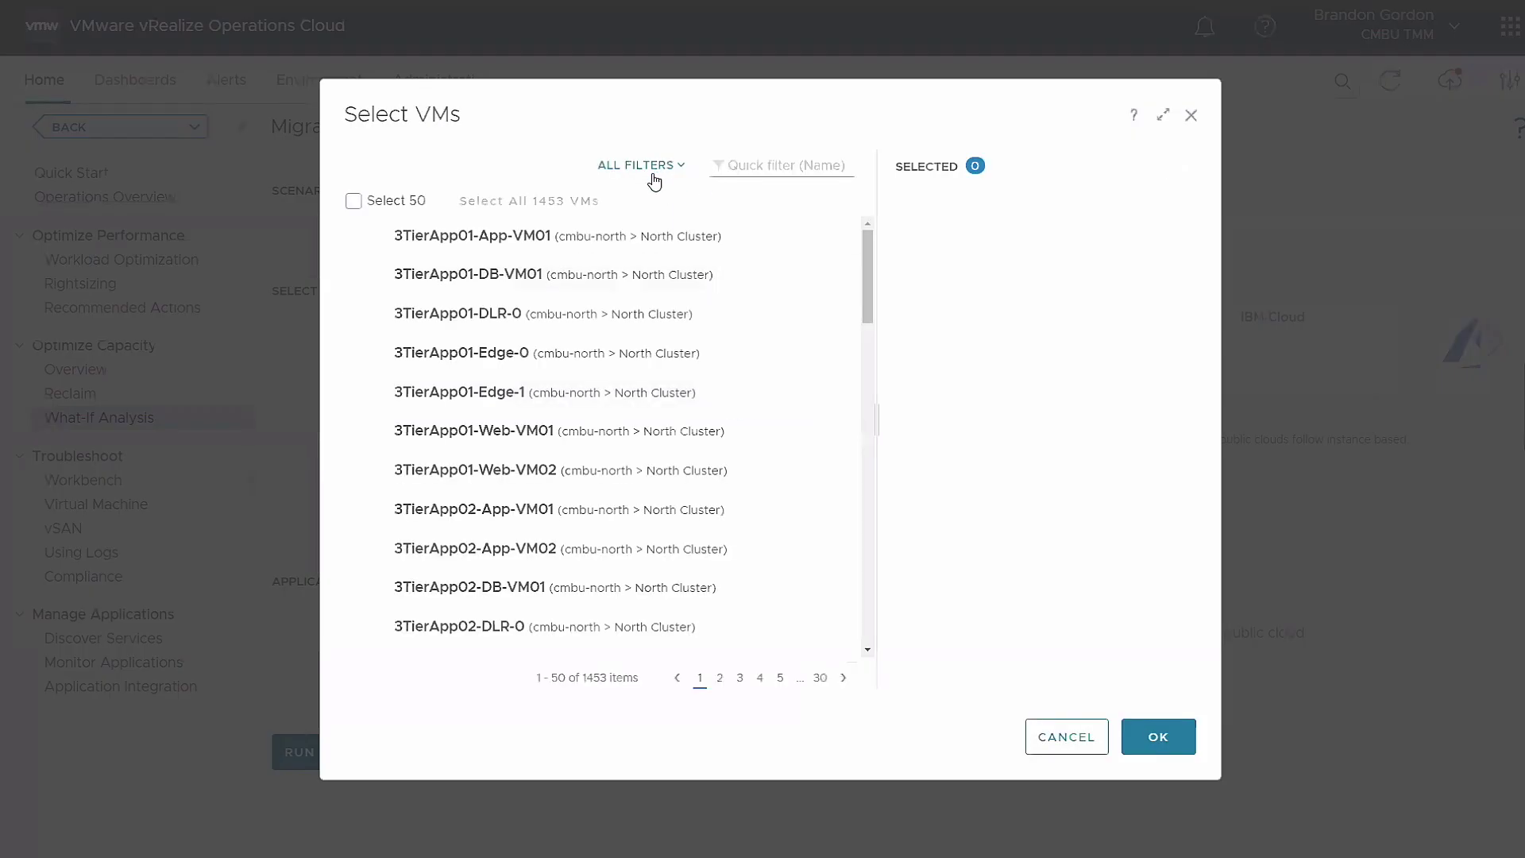
pyautogui.click(650, 169)
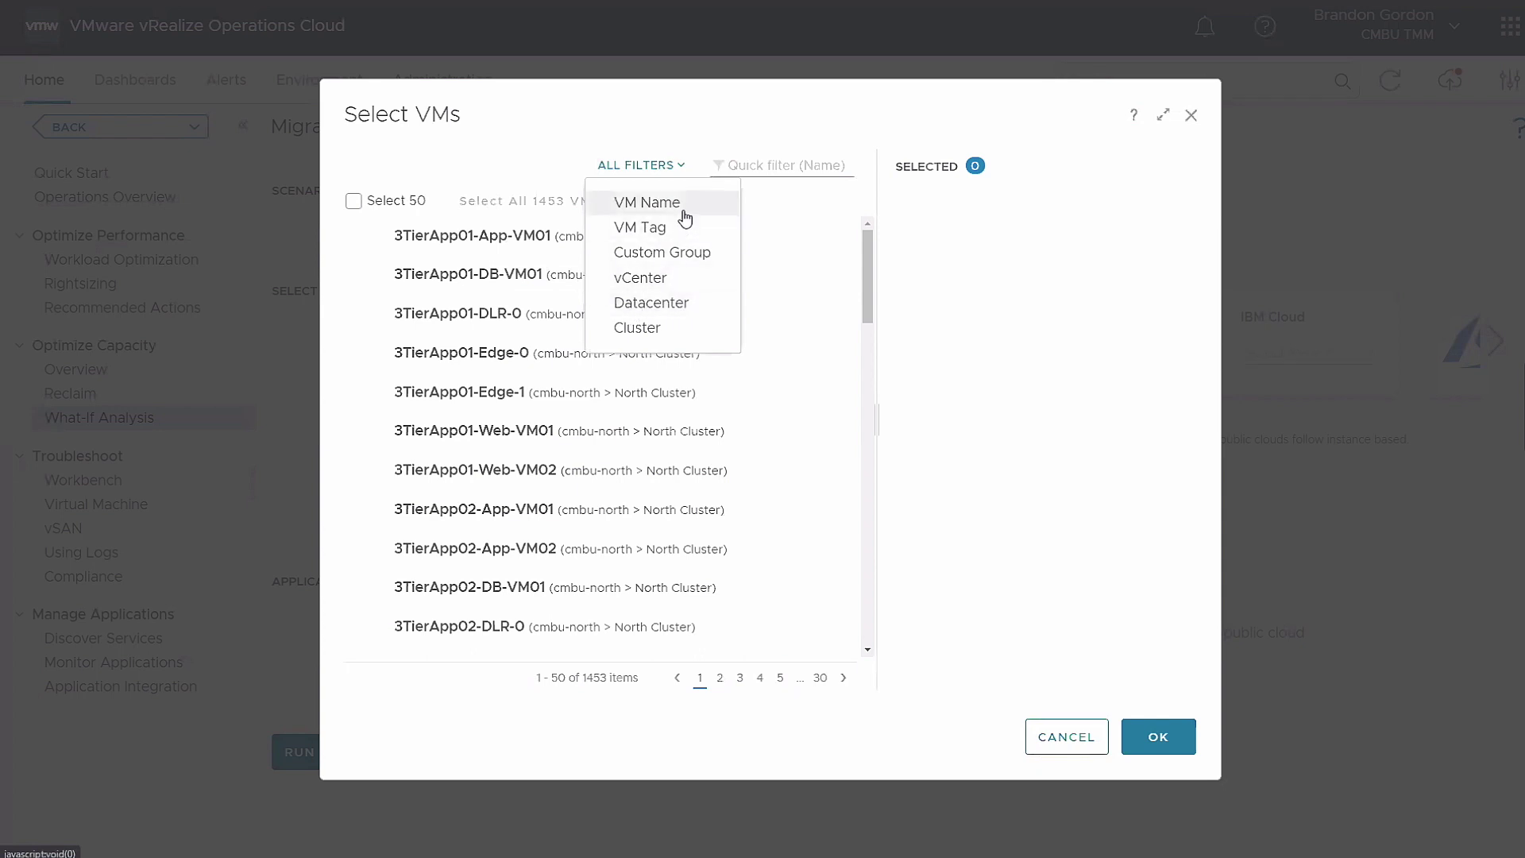
pyautogui.click(664, 316)
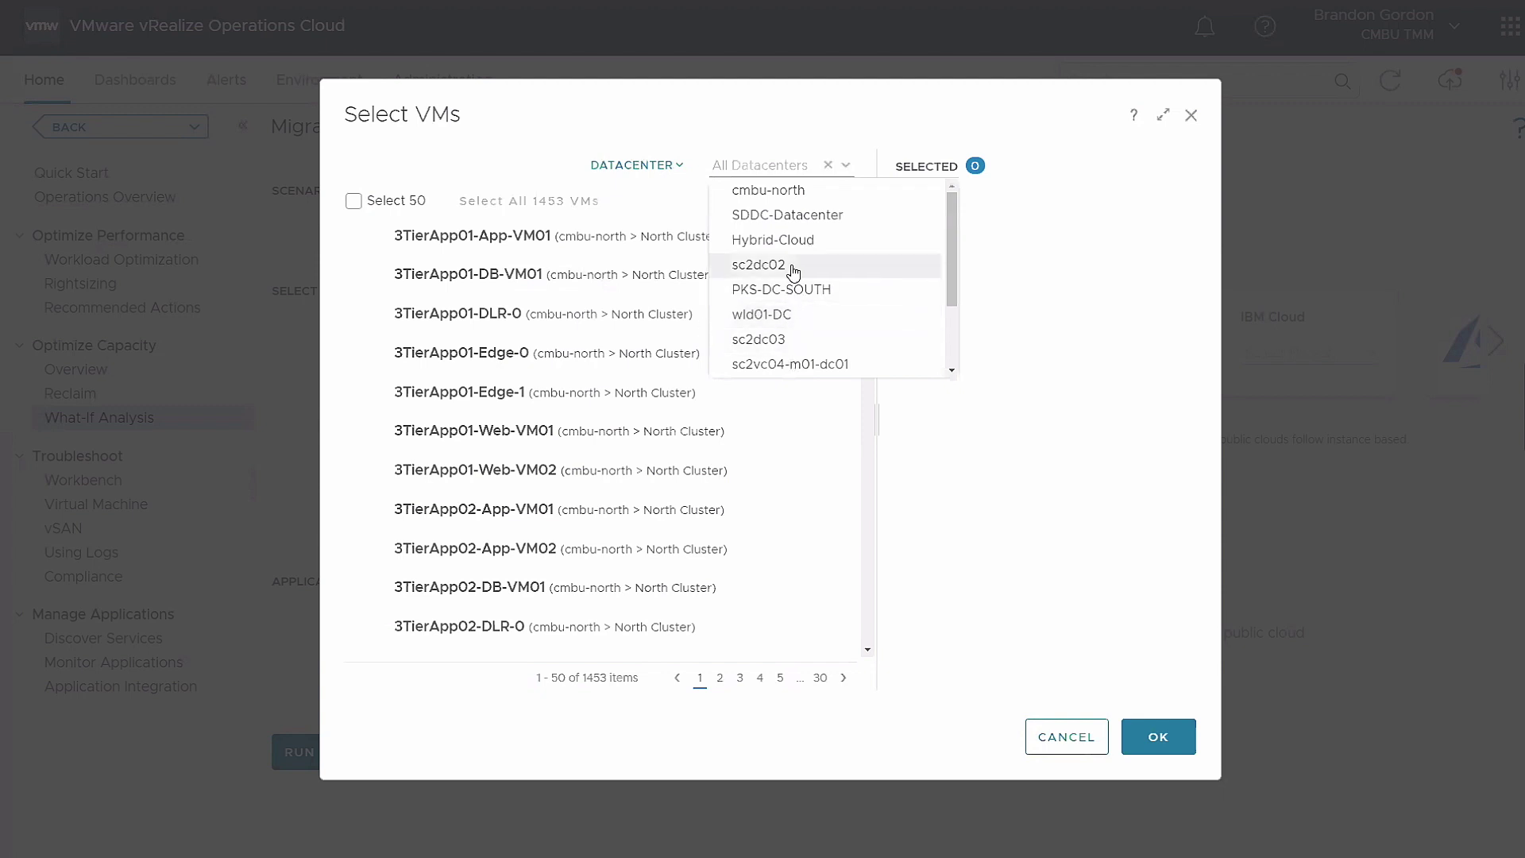
pyautogui.scroll(-2, 815, 319)
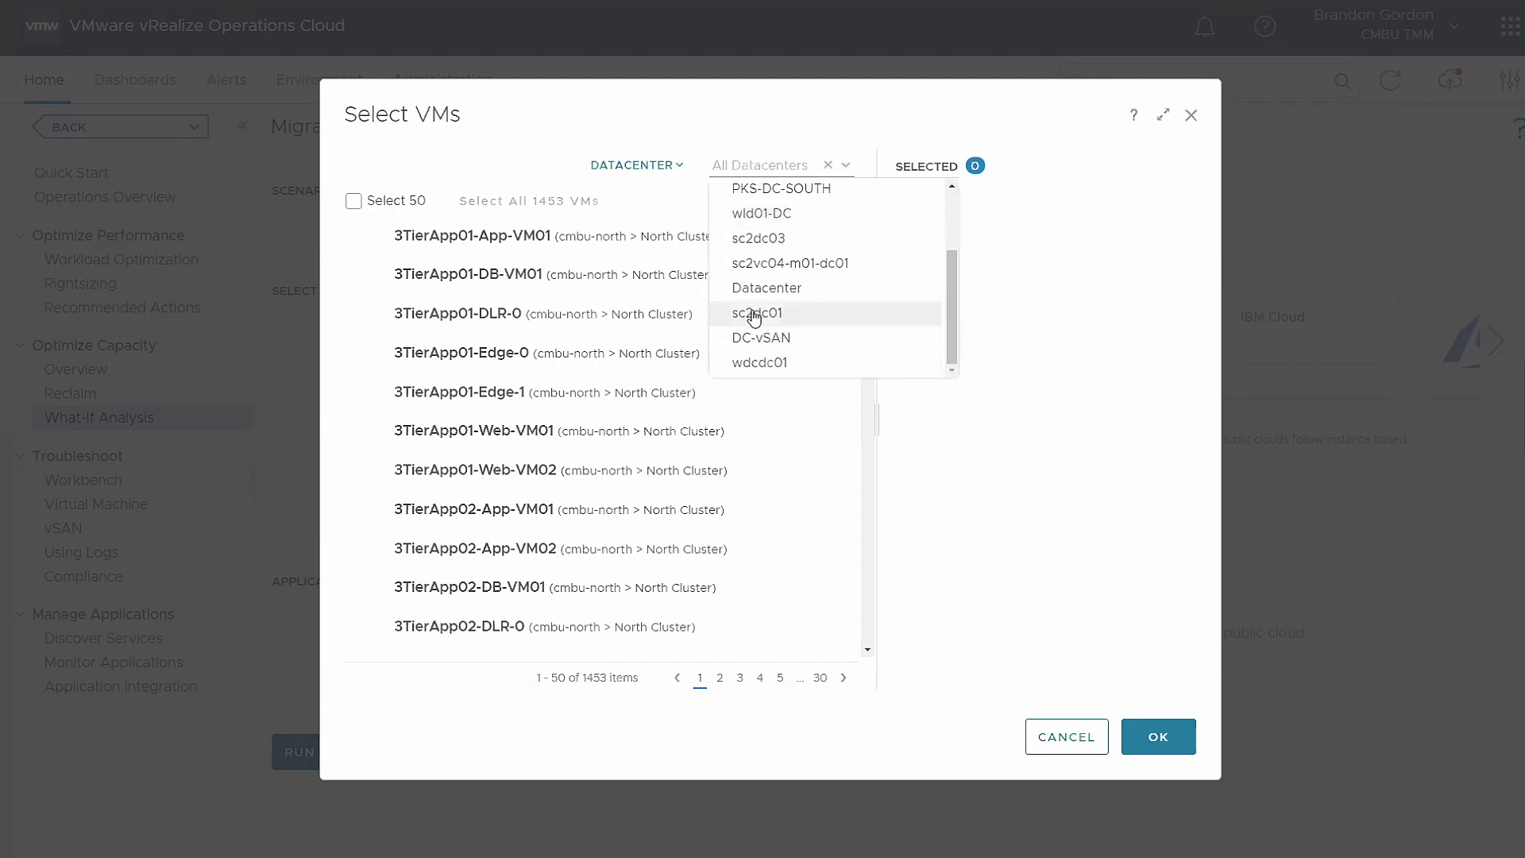
pyautogui.click(787, 323)
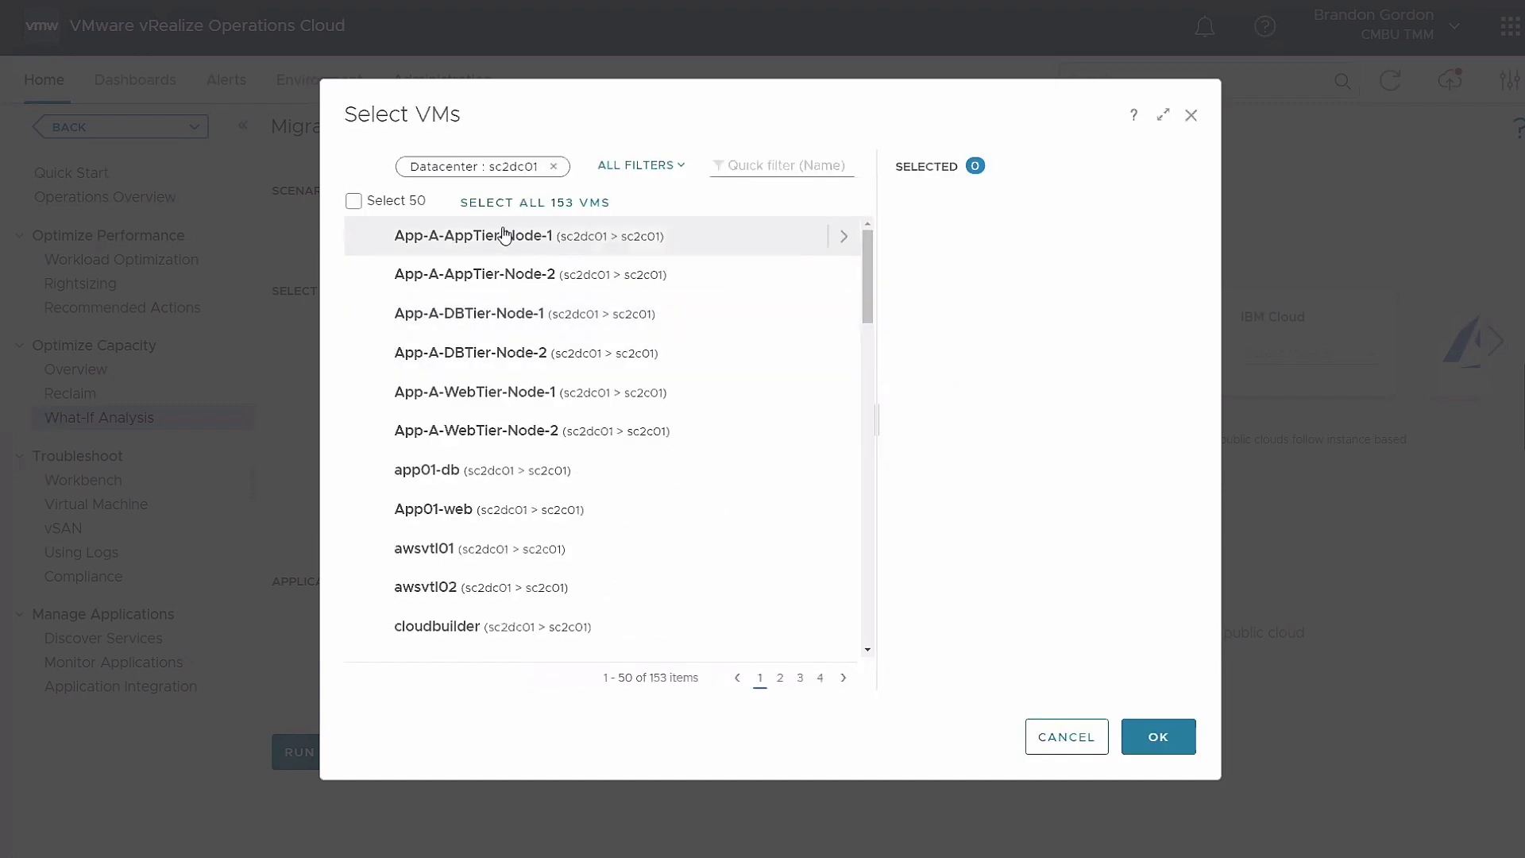
pyautogui.click(540, 202)
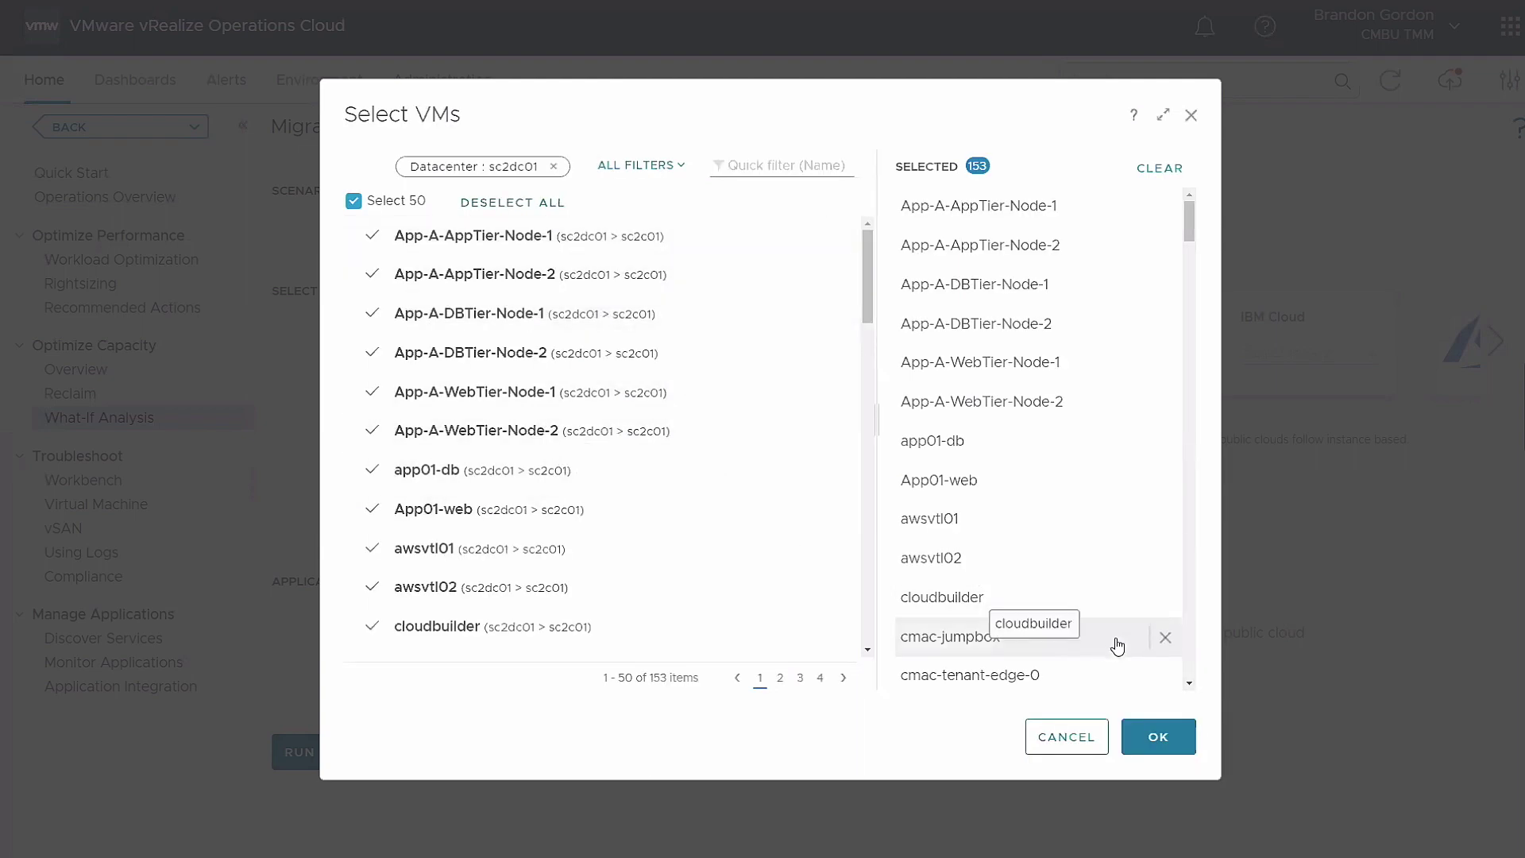
pyautogui.click(1148, 742)
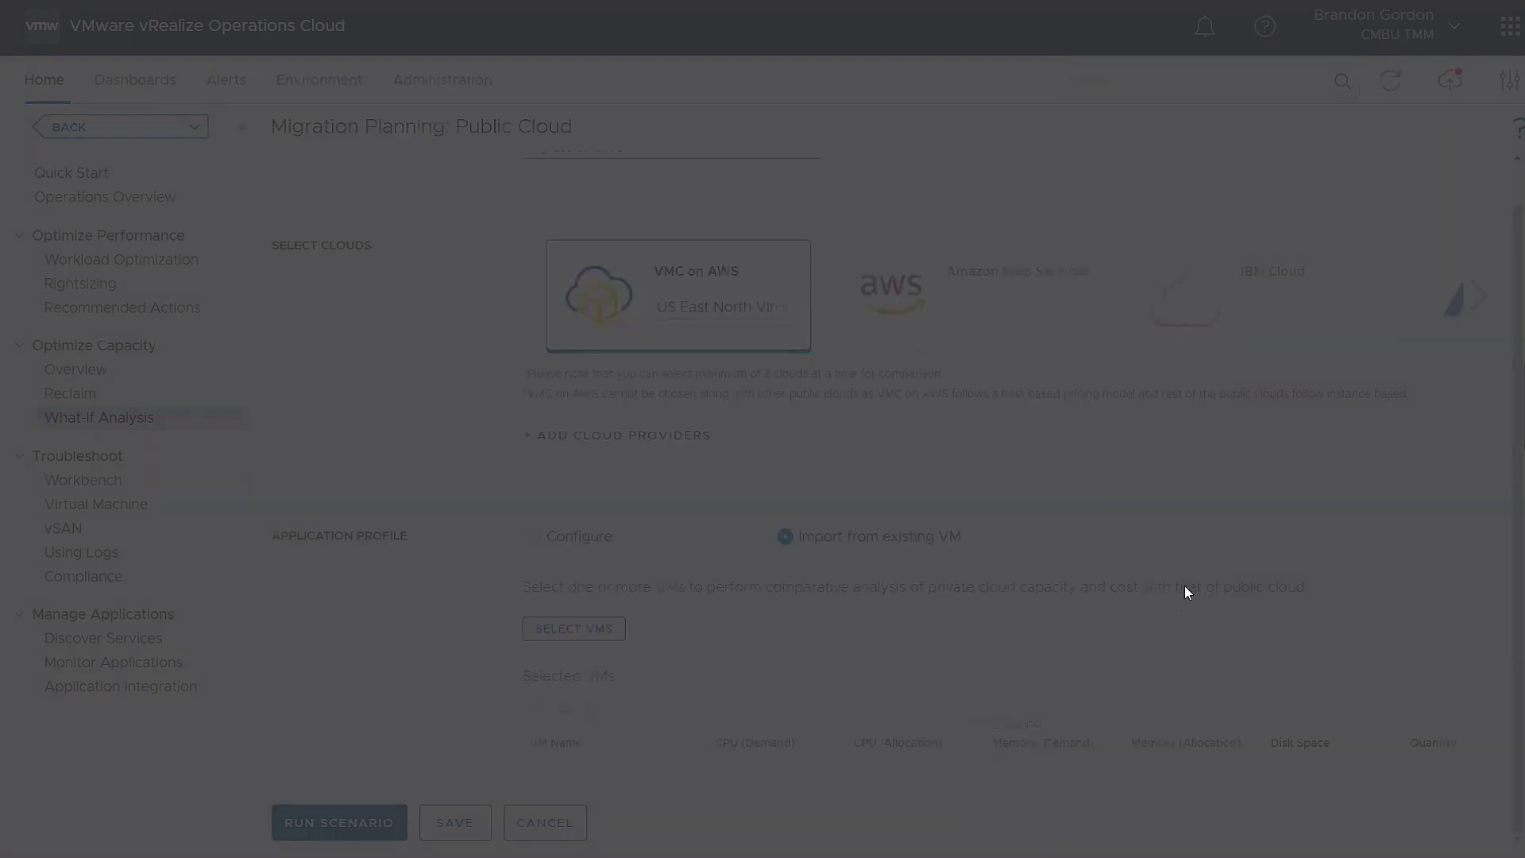
# Review the Selected VMs table and run the scenario, yielding 4 hosts at US$12,152 monthly
pyautogui.scroll(-3, 1489, 528)
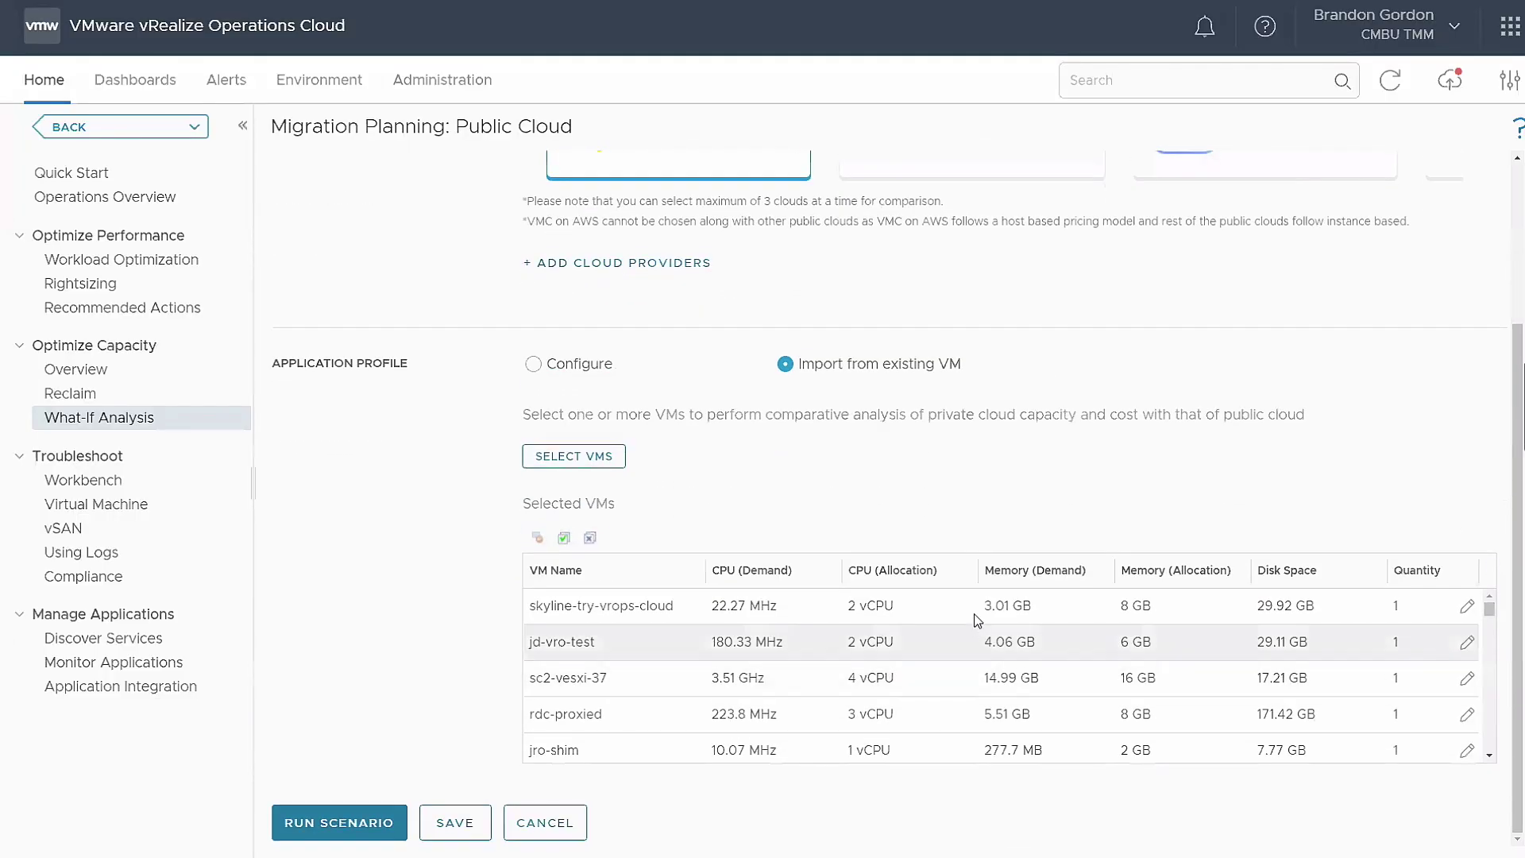
pyautogui.scroll(-3, 977, 616)
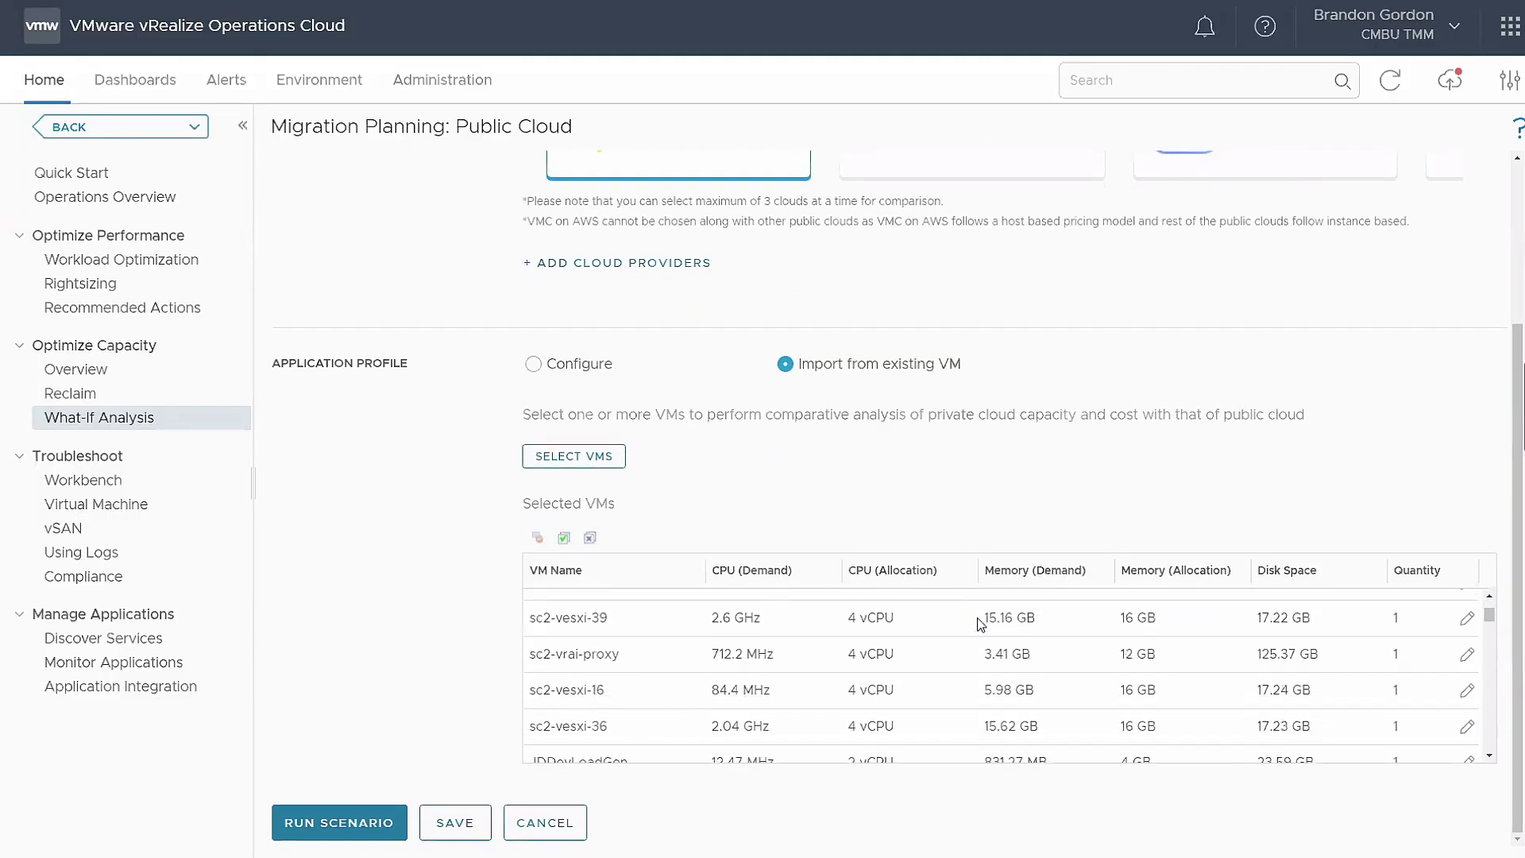
pyautogui.scroll(-1, 978, 641)
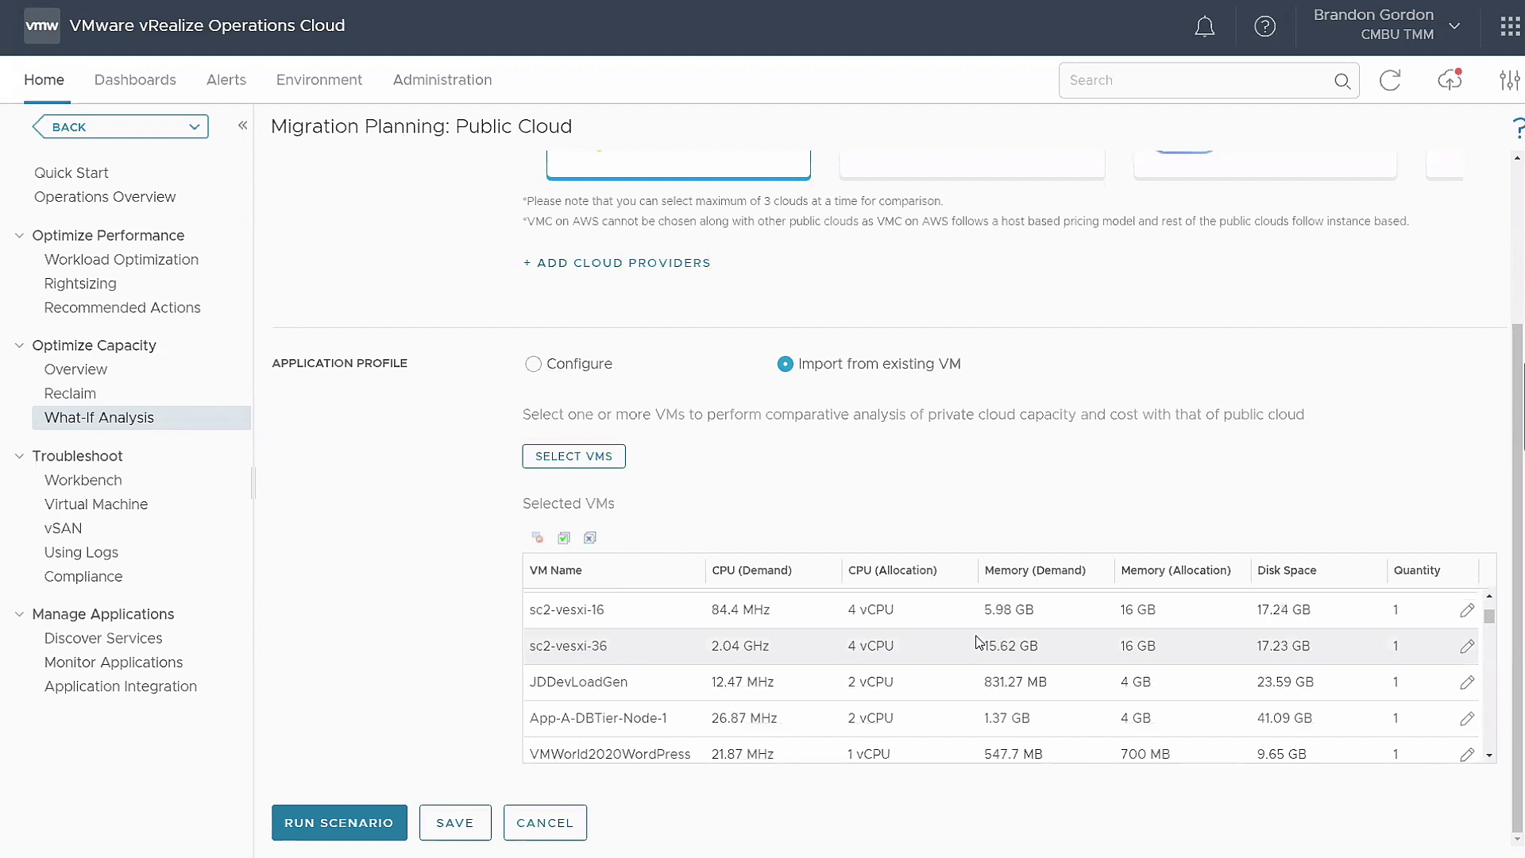
pyautogui.scroll(-5, 1021, 654)
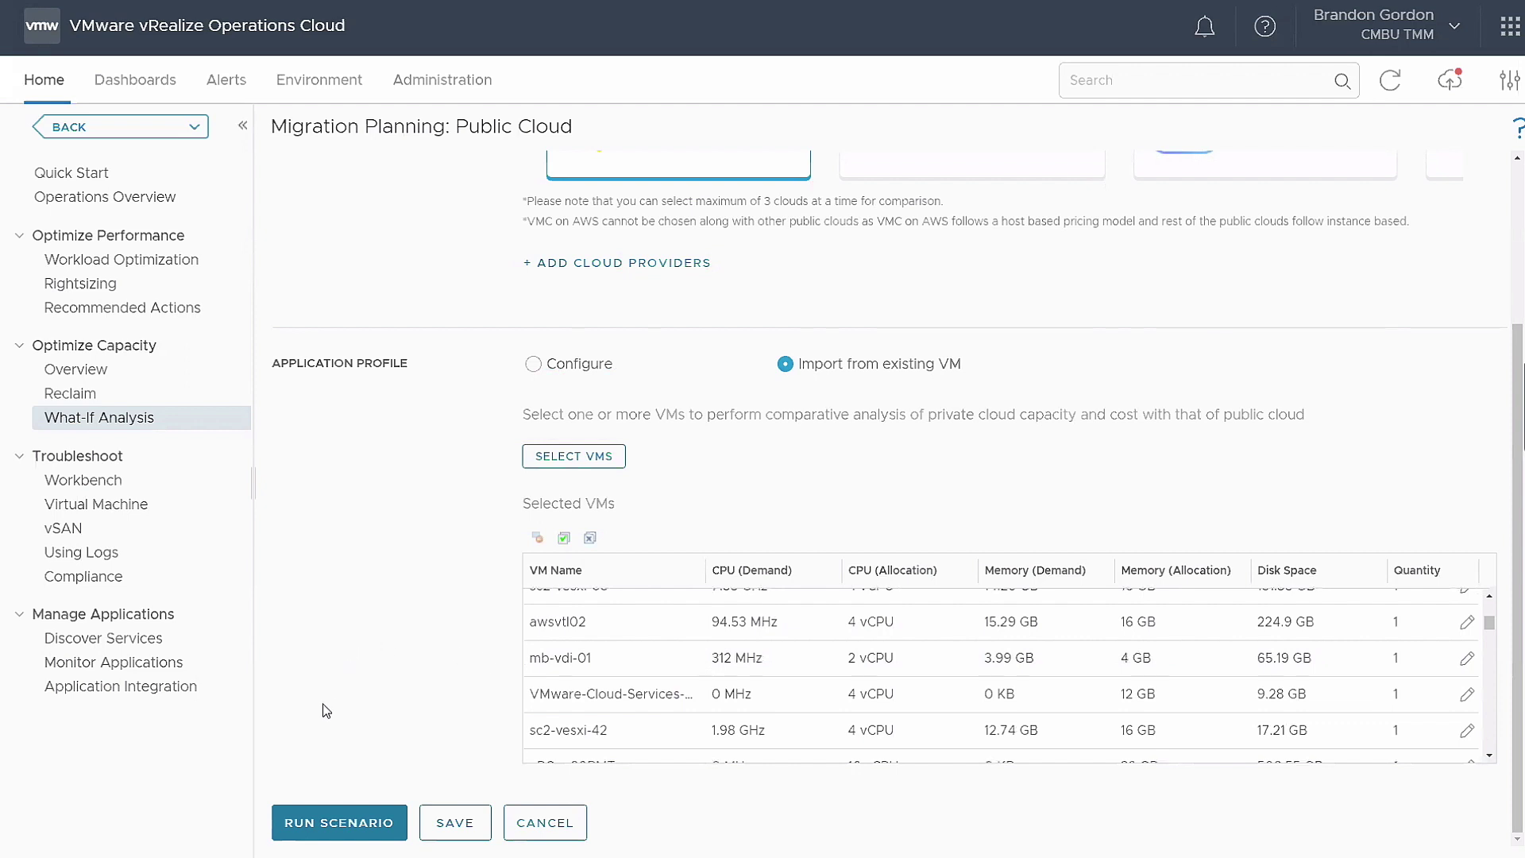
pyautogui.click(314, 827)
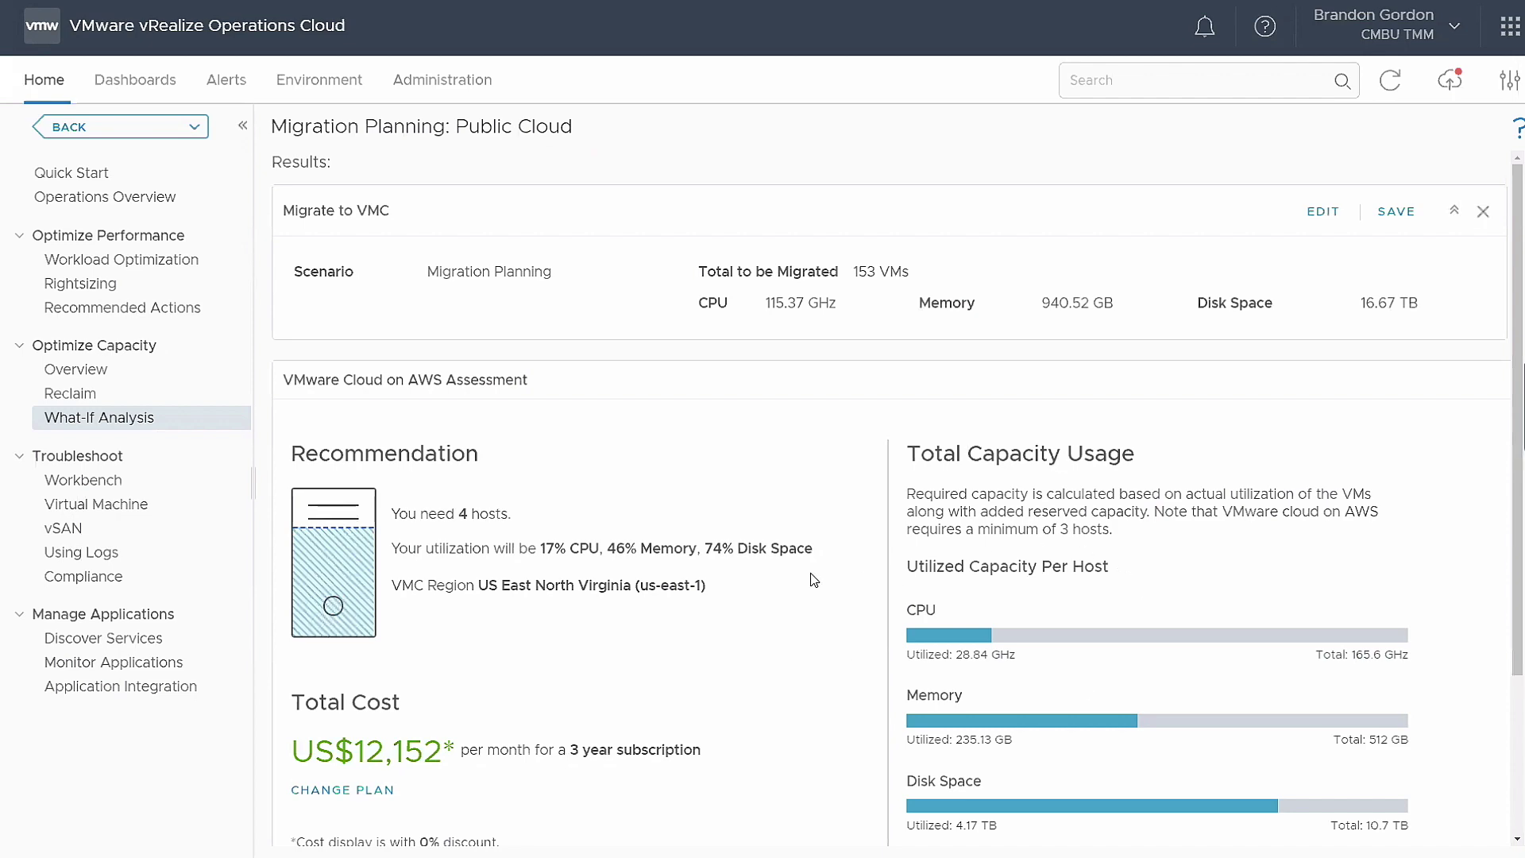
# Note the recommended 4 hosts and show the Total Cost plan options
pyautogui.scroll(-3, 813, 580)
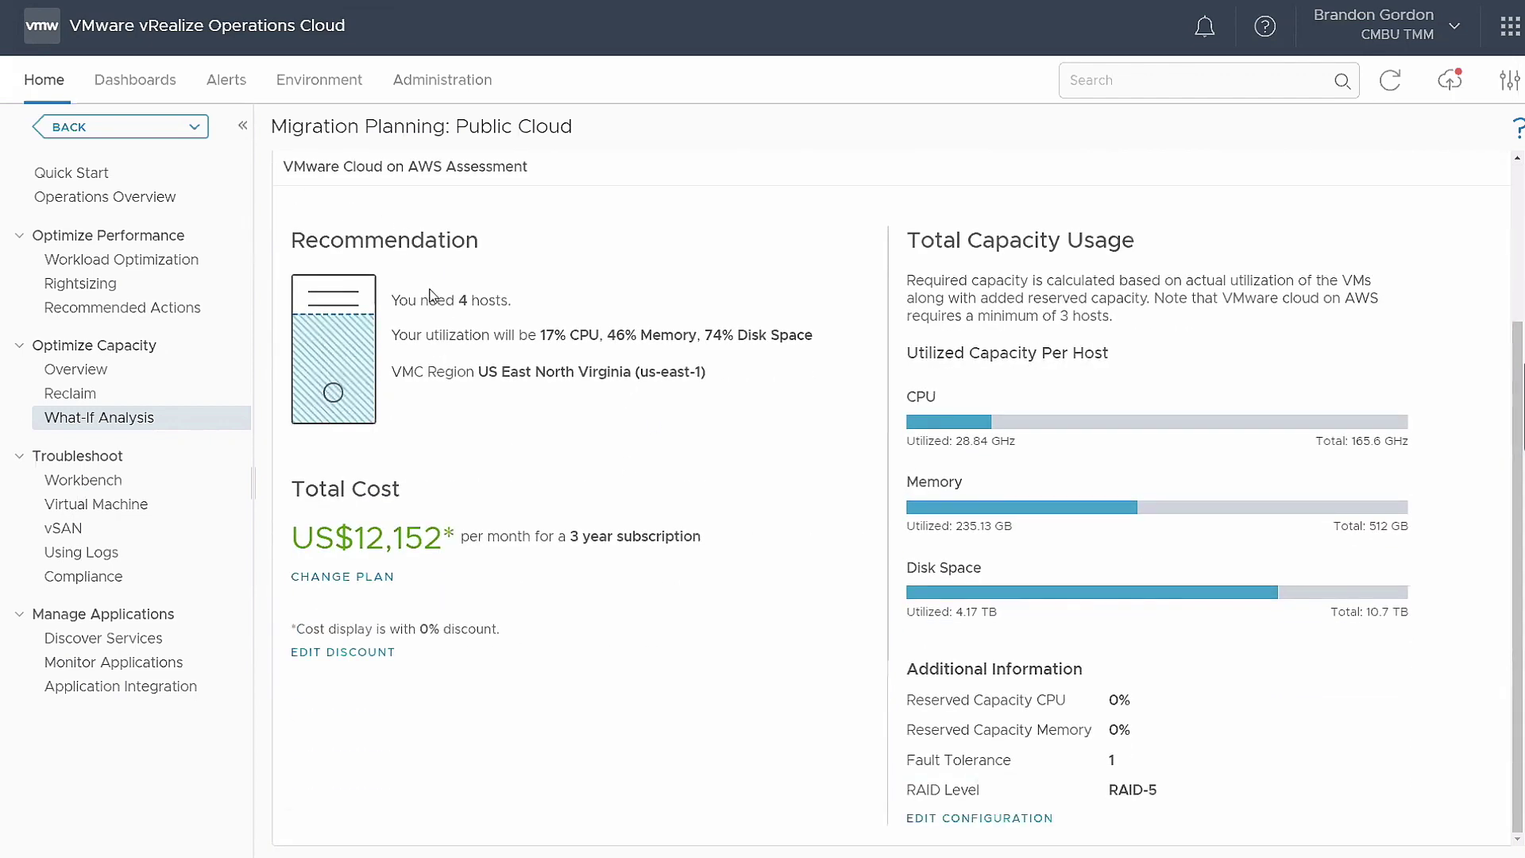
pyautogui.moveTo(460, 301); pyautogui.dragTo(522, 295)
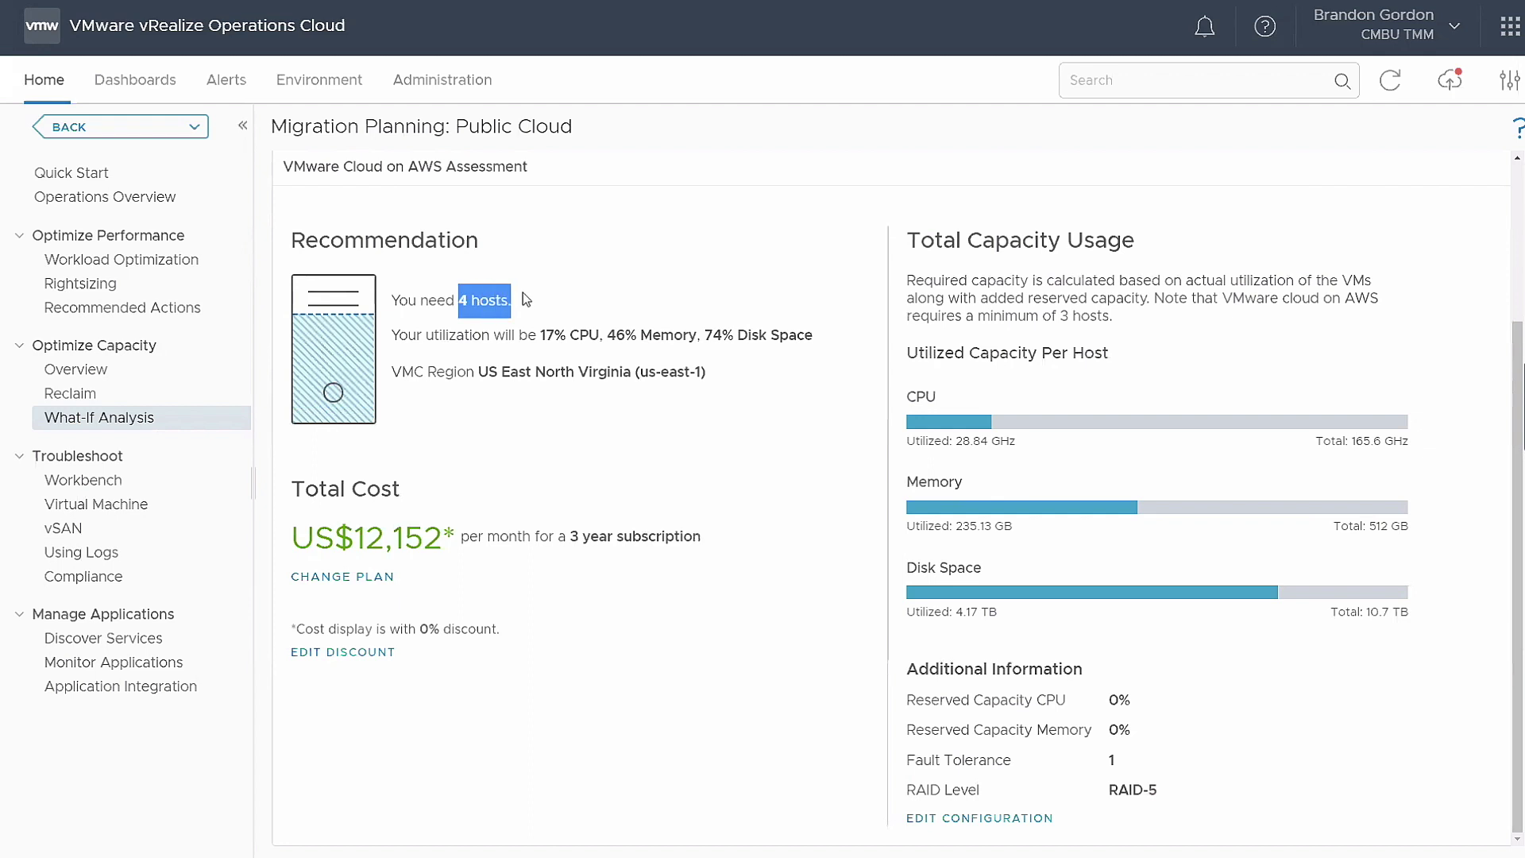
pyautogui.click(540, 342)
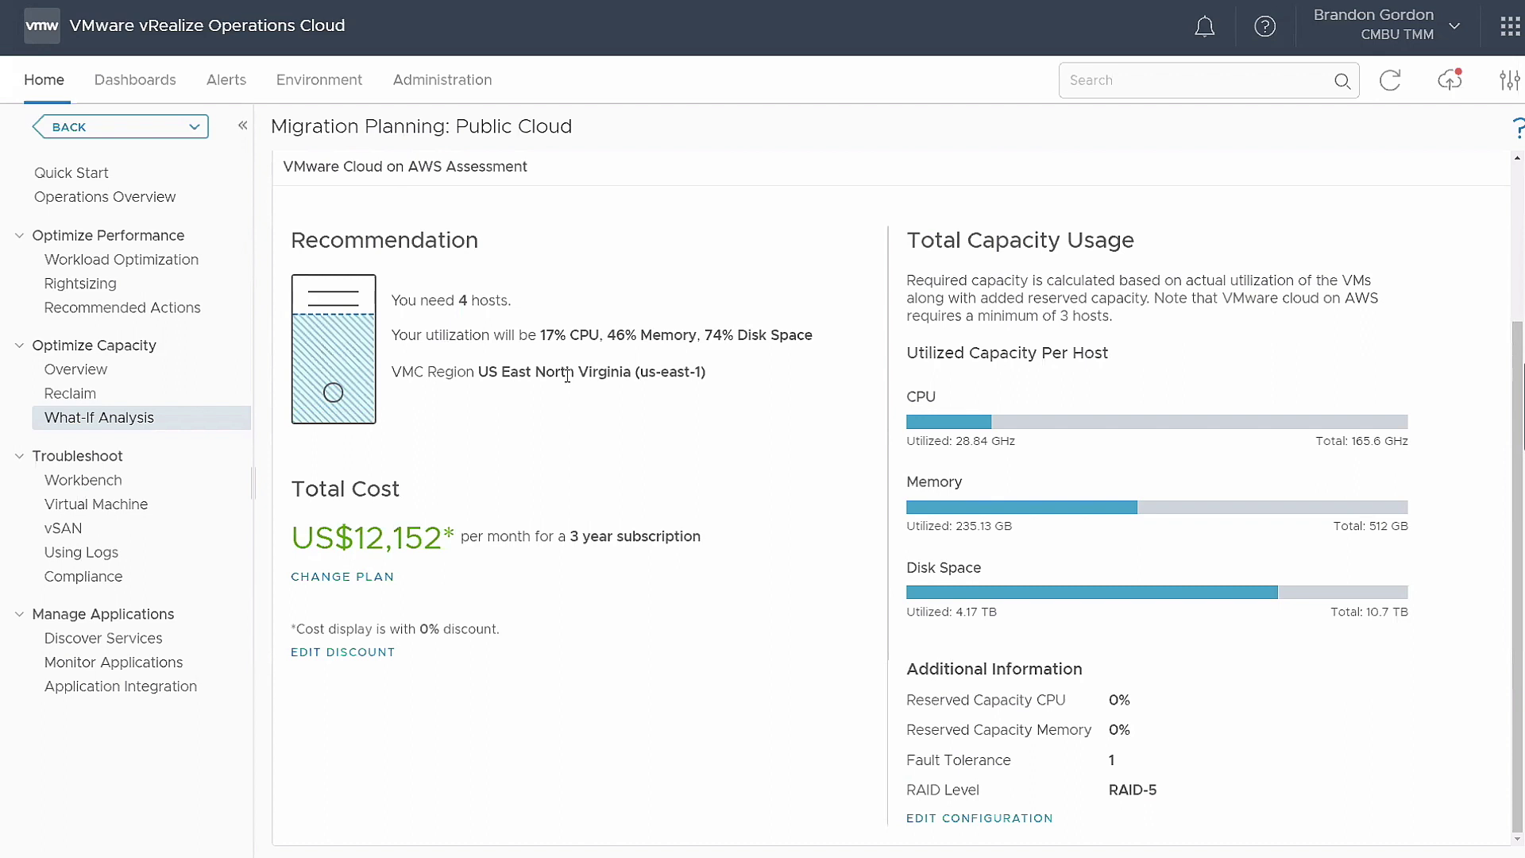
pyautogui.click(359, 584)
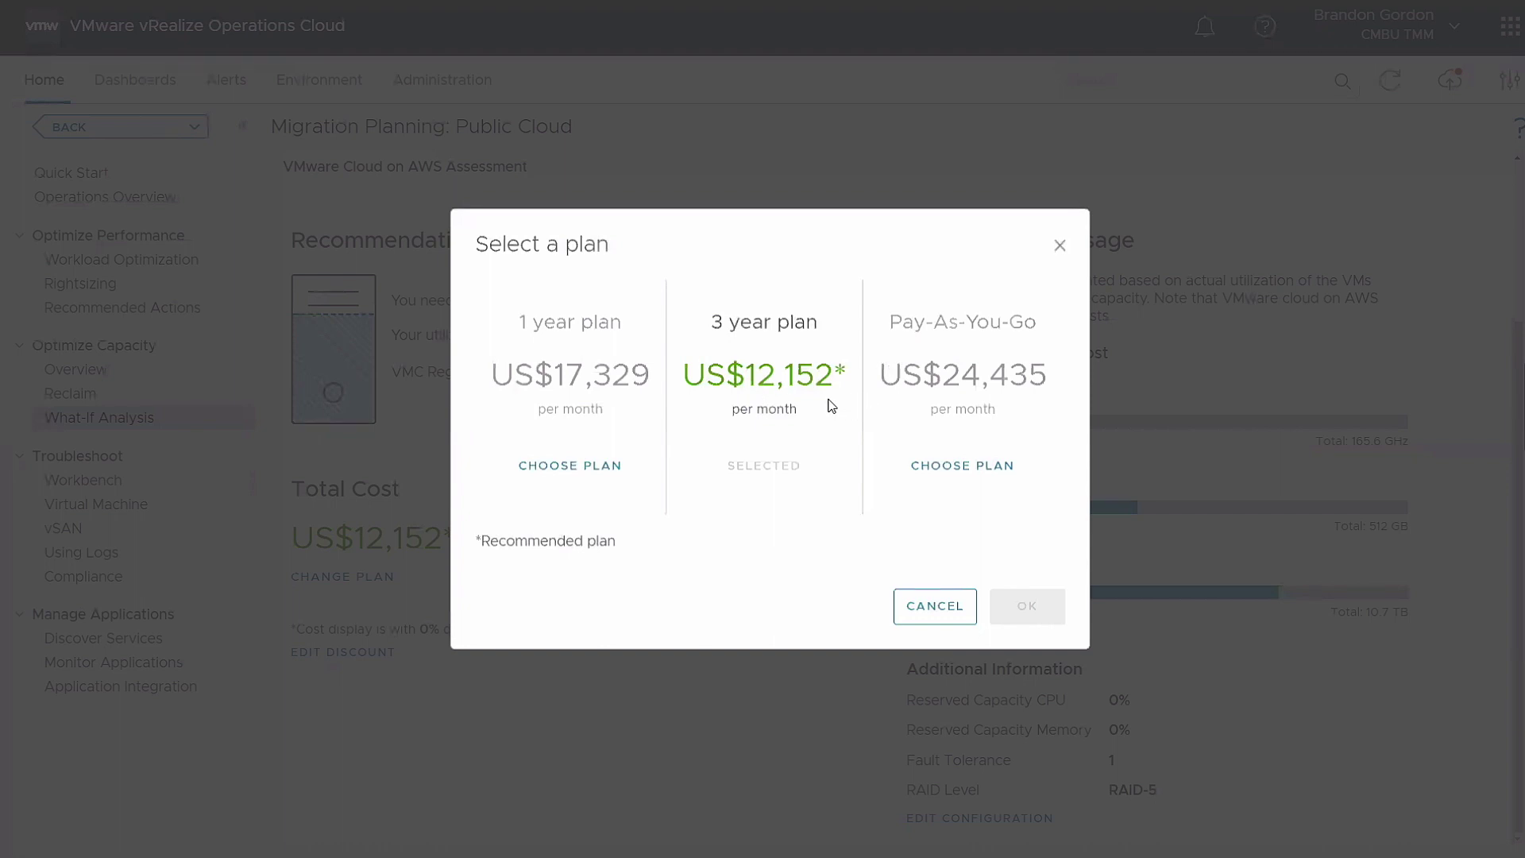
# Switch the total cost to the Pay-As-You-Go plan at US$24,435 per month
pyautogui.click(959, 470)
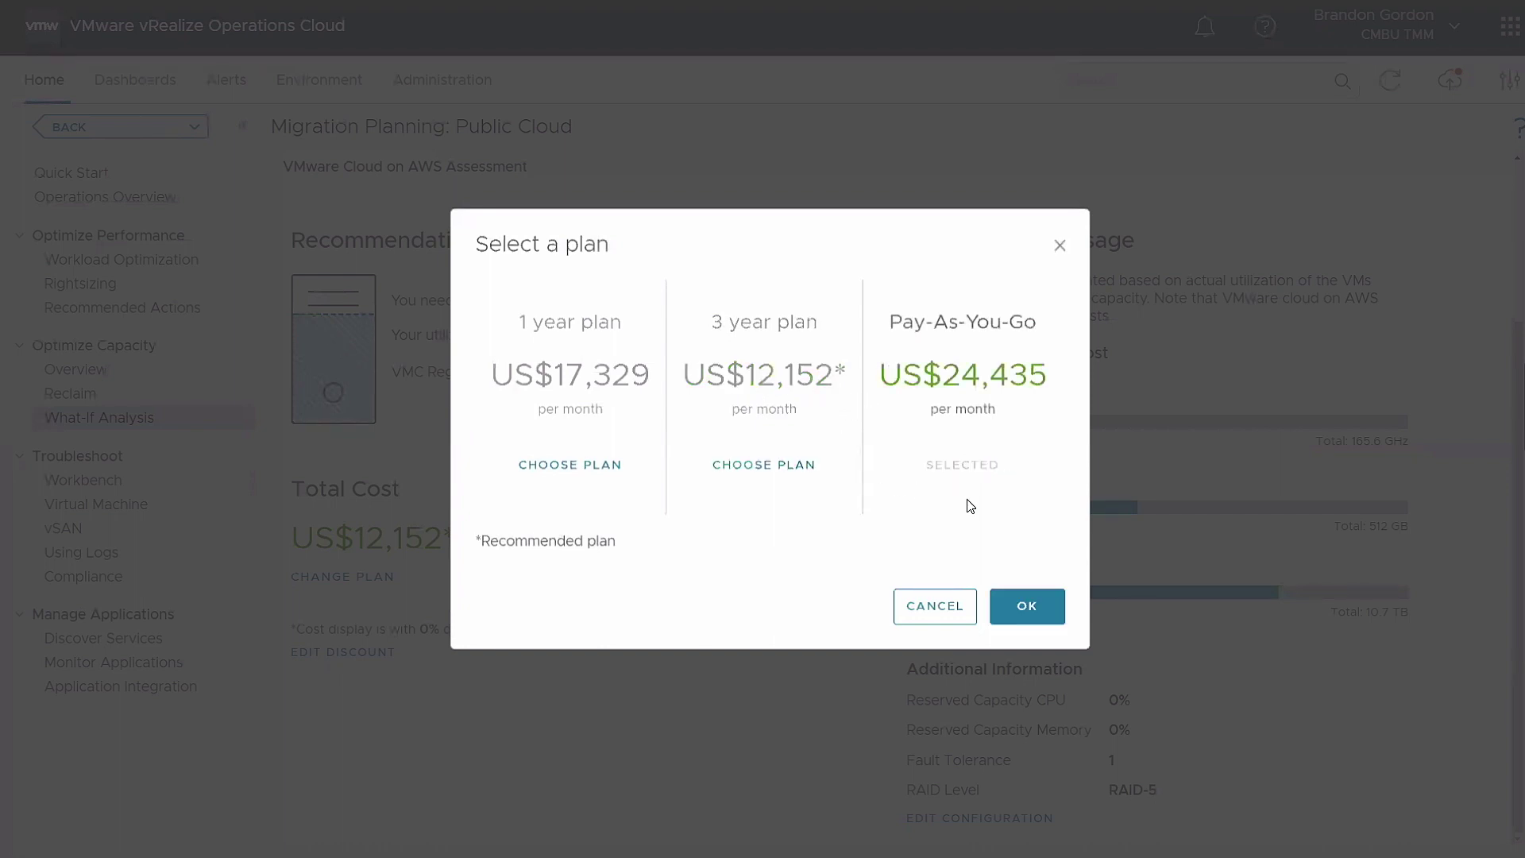
pyautogui.click(1025, 613)
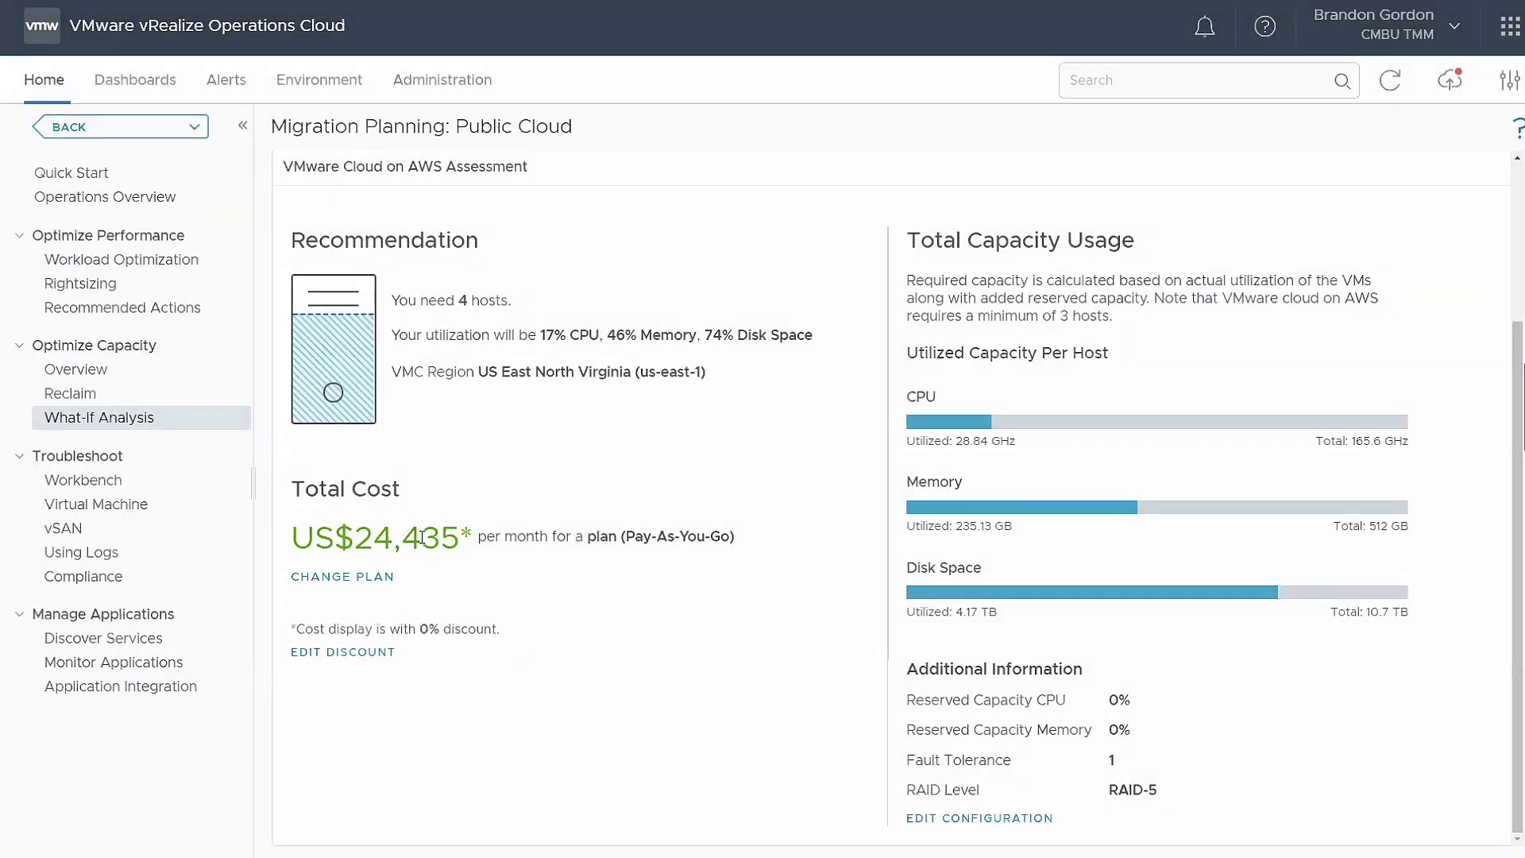
pyautogui.moveTo(472, 538); pyautogui.dragTo(292, 538)
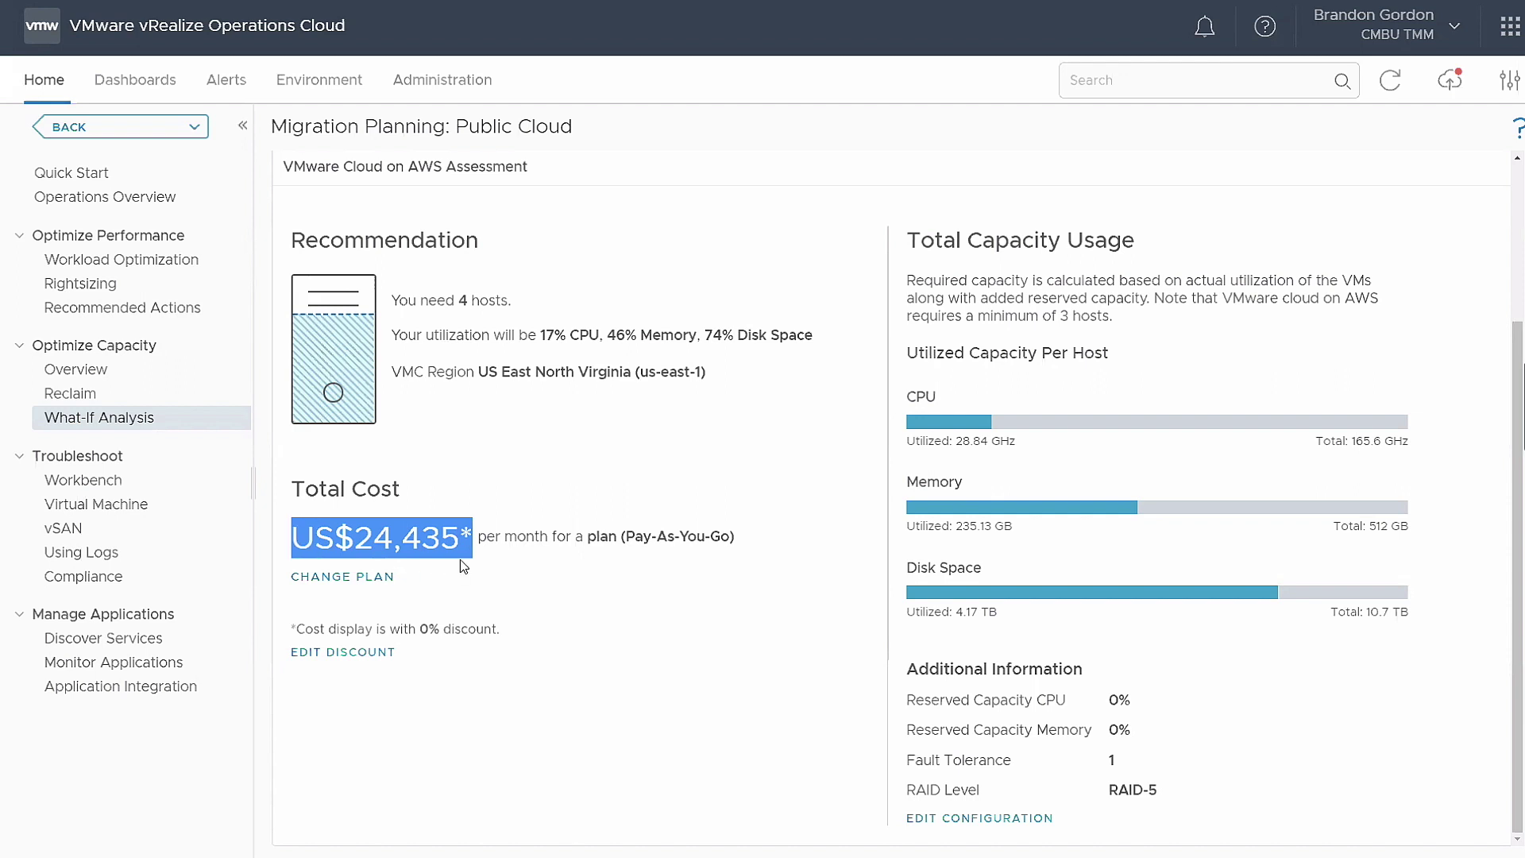
pyautogui.click(532, 555)
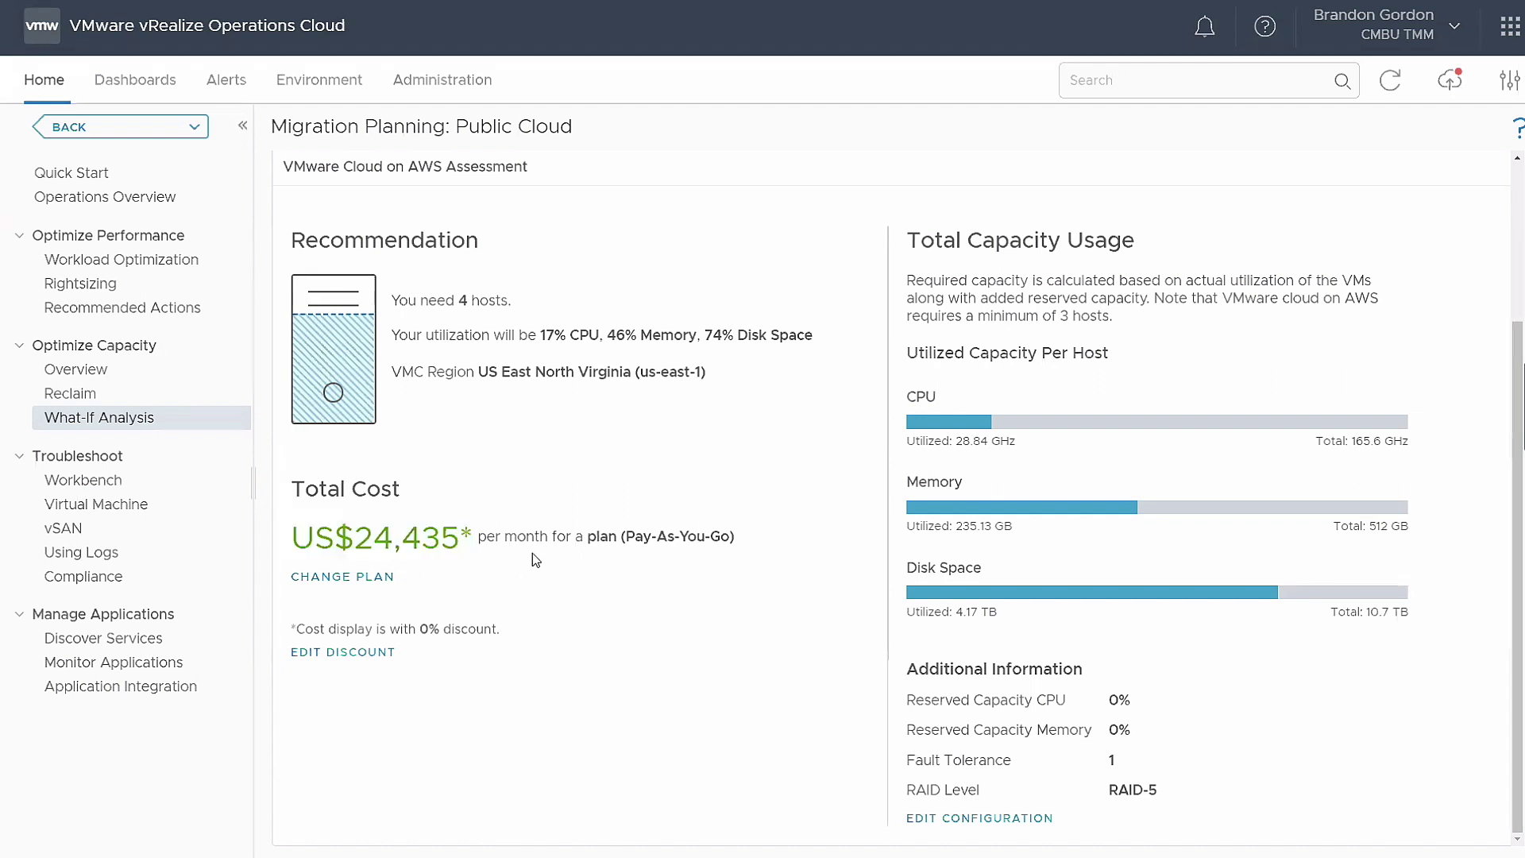
pyautogui.click(343, 654)
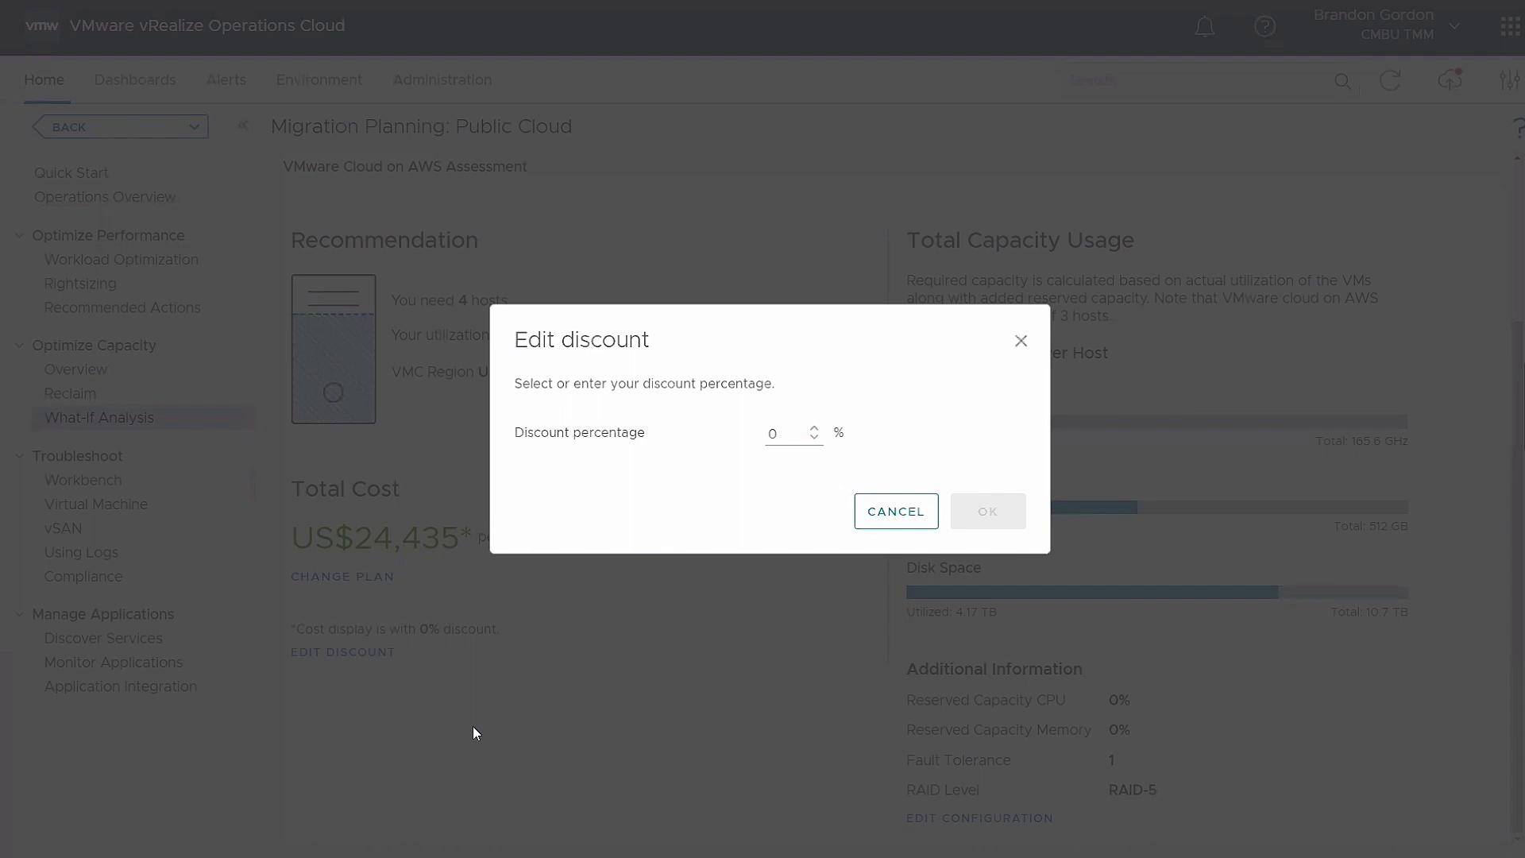
pyautogui.click(871, 499)
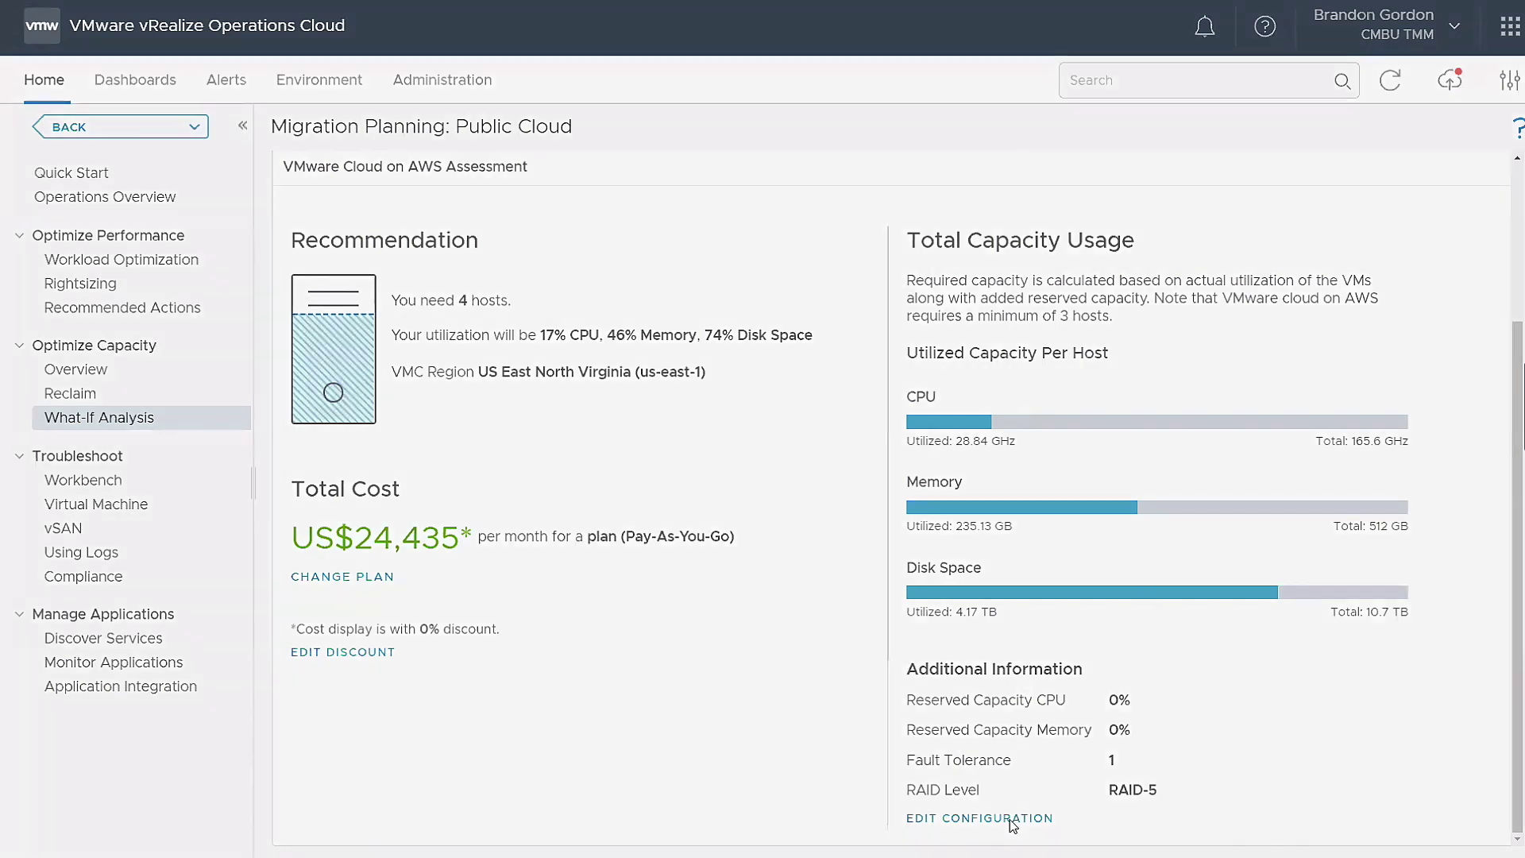
pyautogui.click(1013, 819)
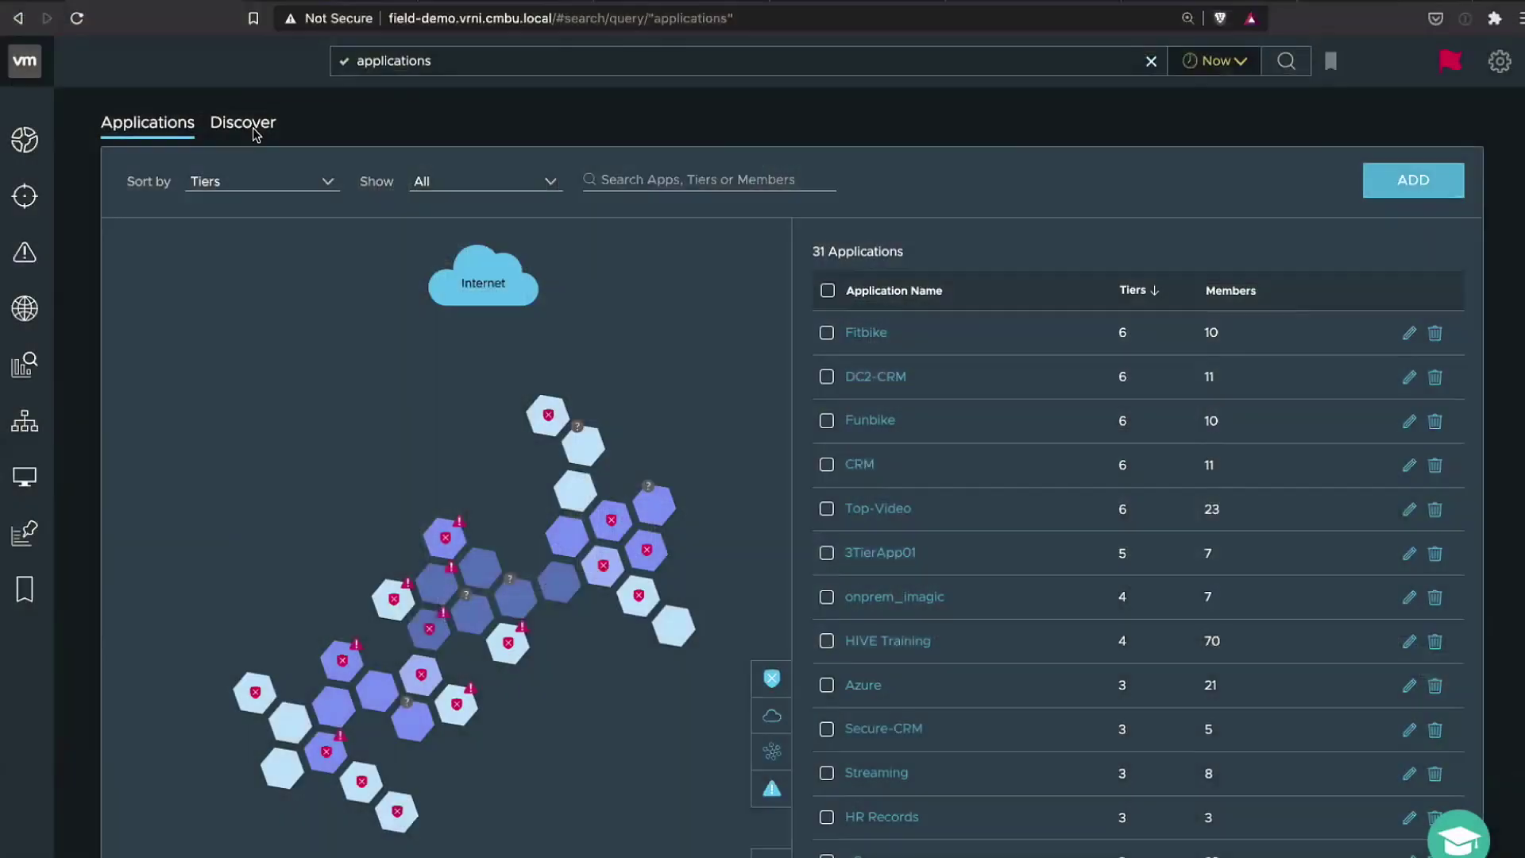
pyautogui.click(244, 124)
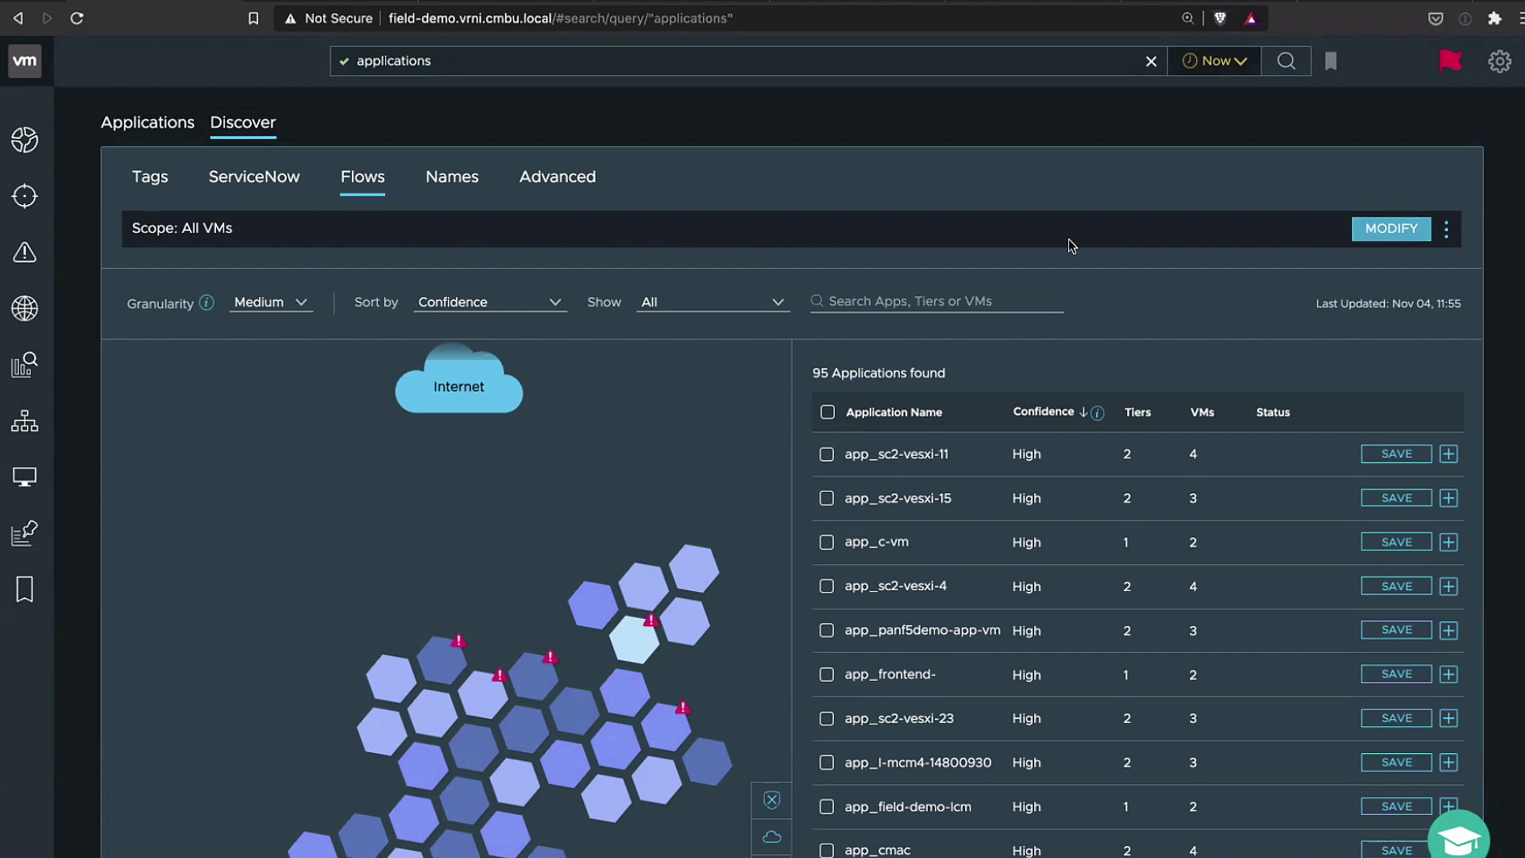
pyautogui.scroll(-1, 1472, 319)
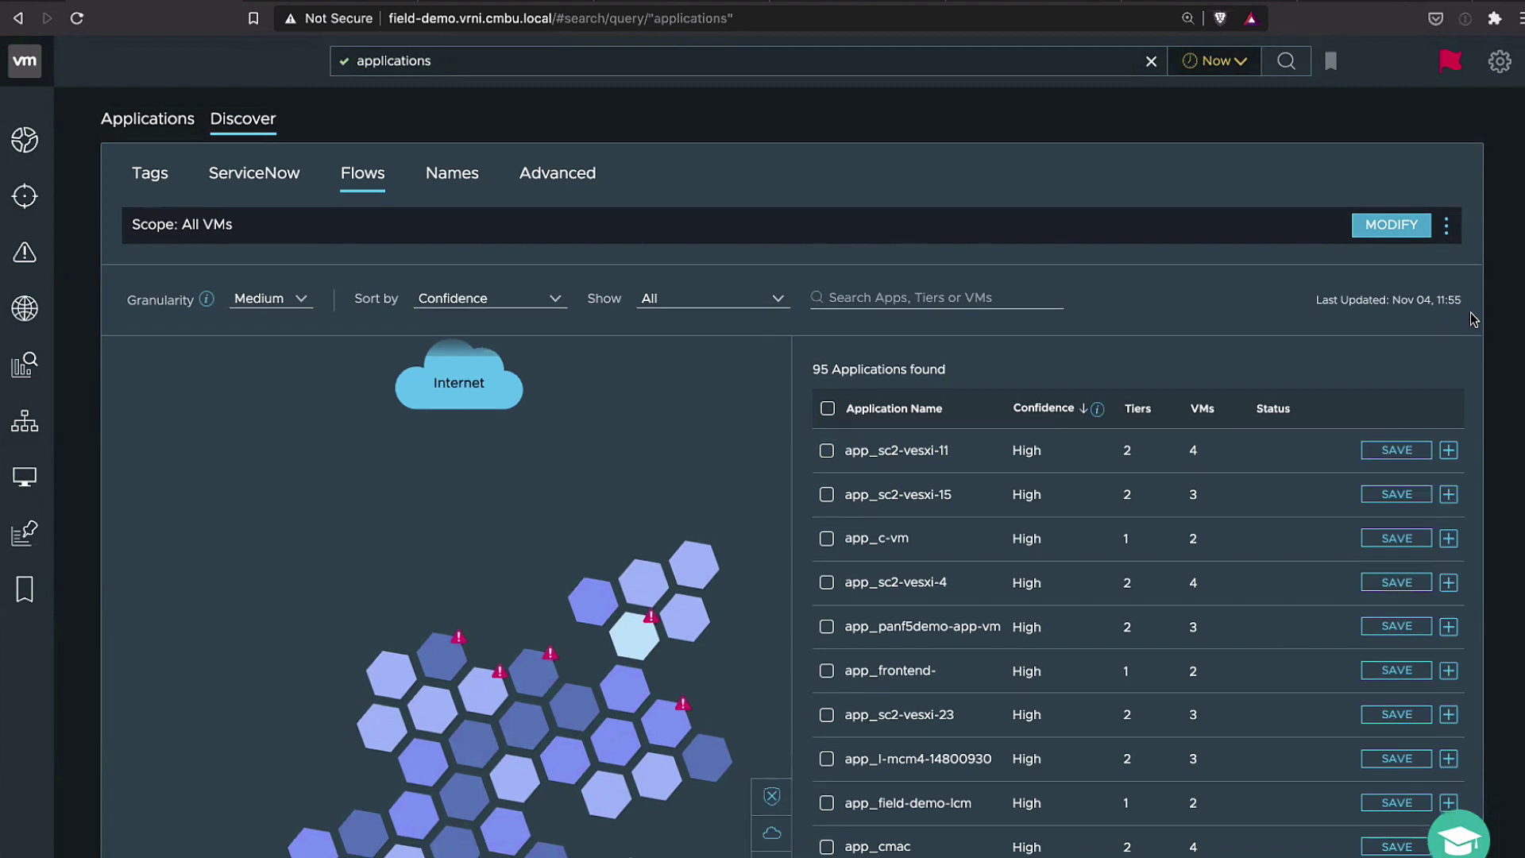
pyautogui.scroll(-3, 1472, 319)
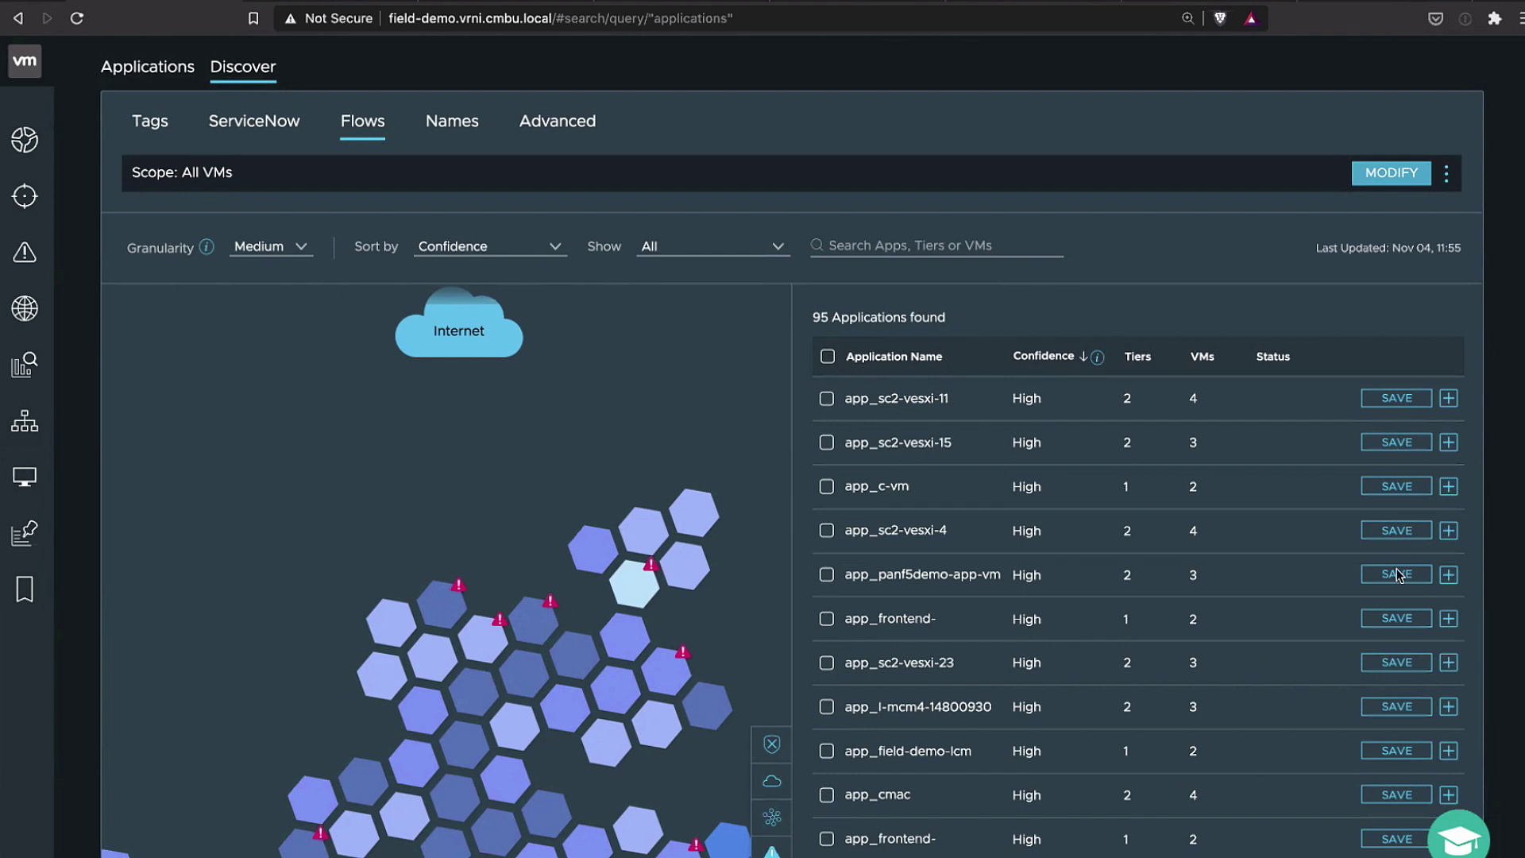
pyautogui.click(1449, 576)
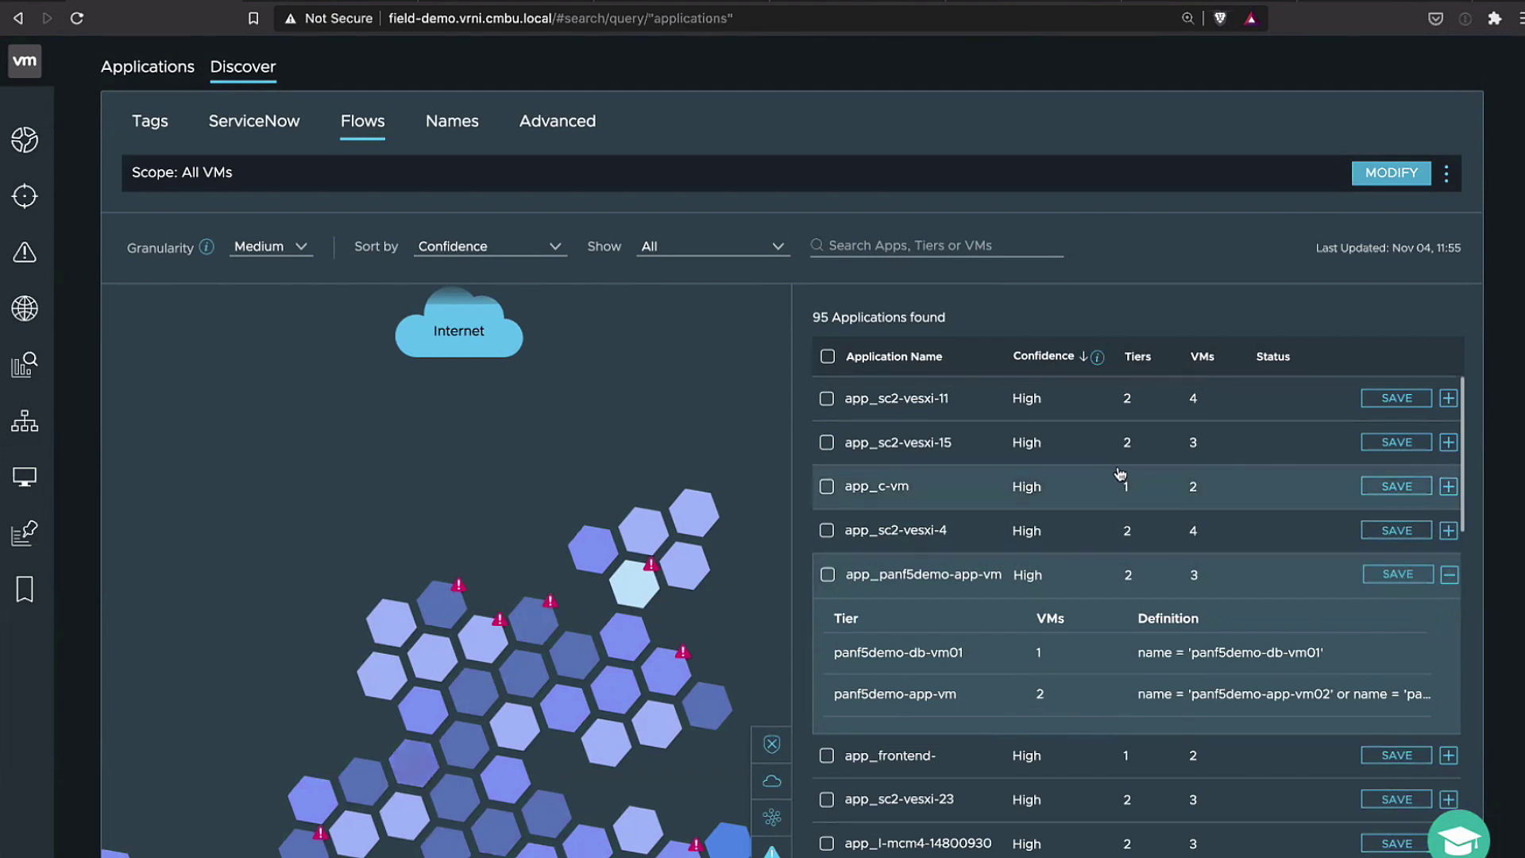
pyautogui.click(1449, 574)
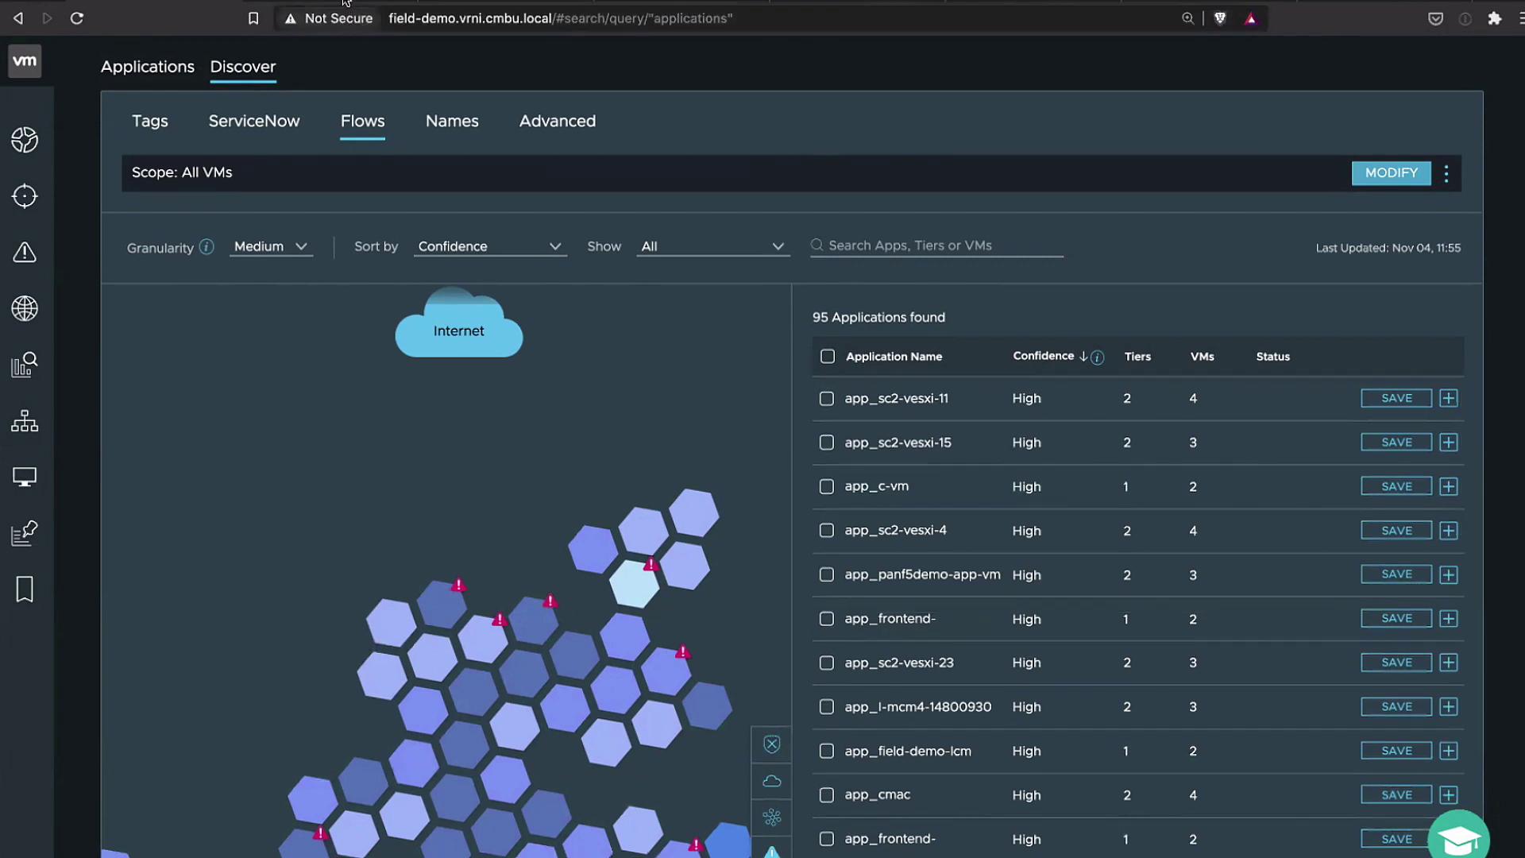
# Filter the Applications list for 'MOAD' to reach MOAD Production Shopping Cart
pyautogui.click(147, 65)
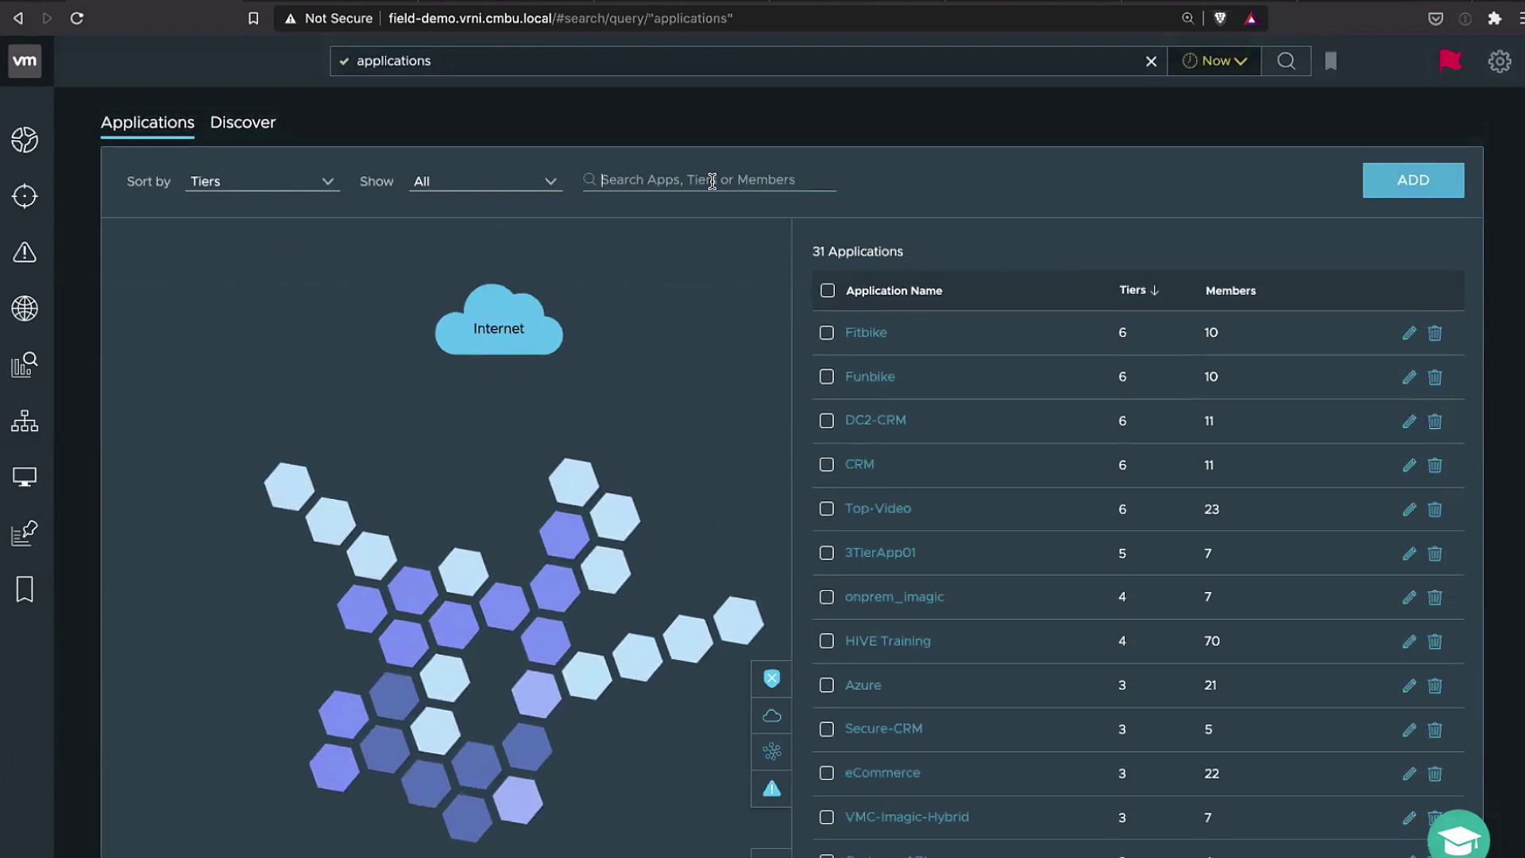
pyautogui.click(715, 181)
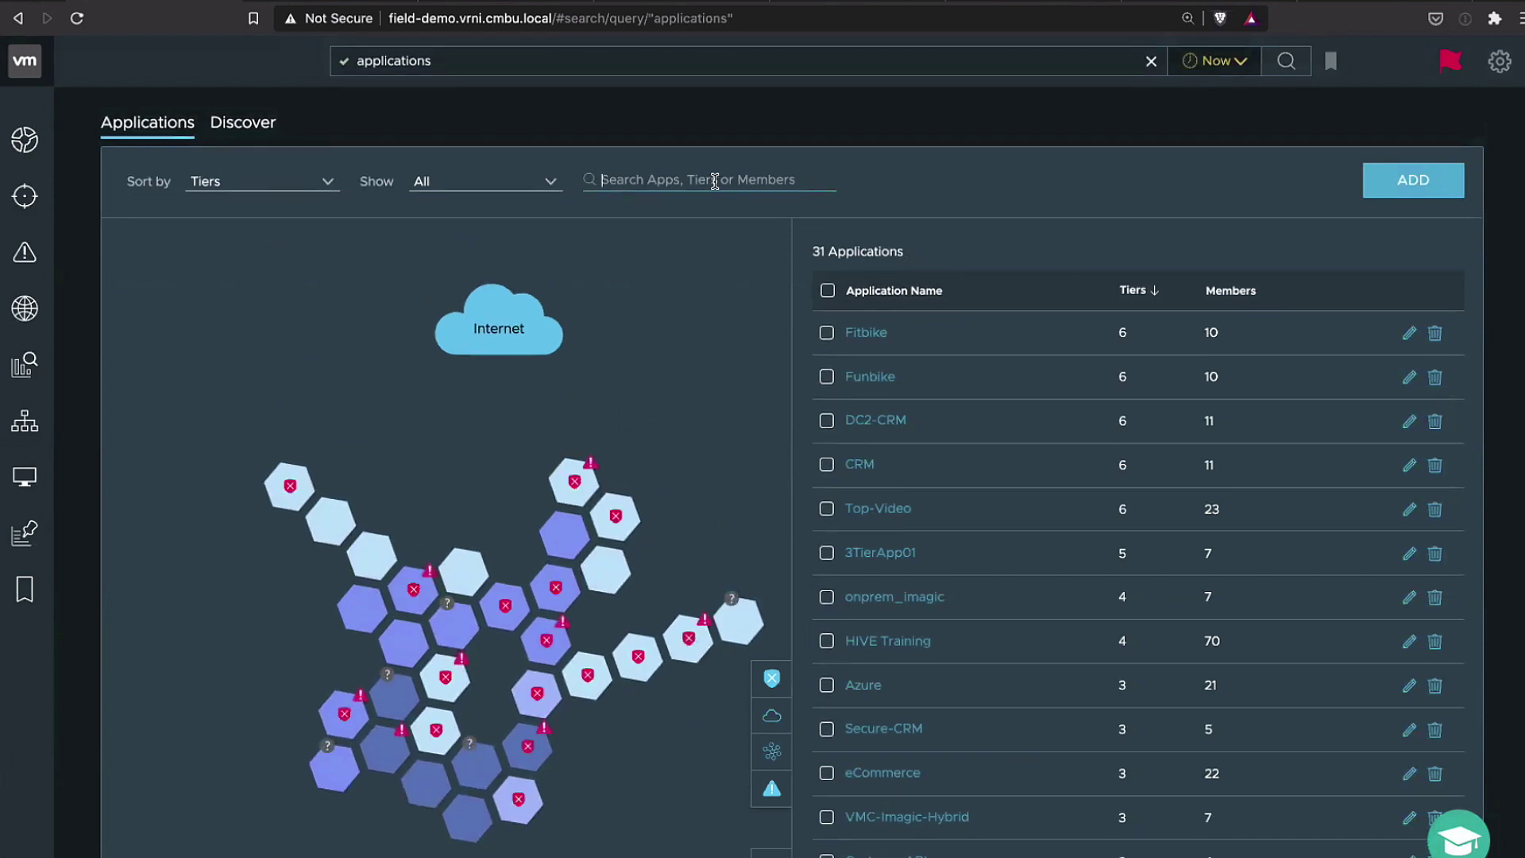
pyautogui.write('MOAD')
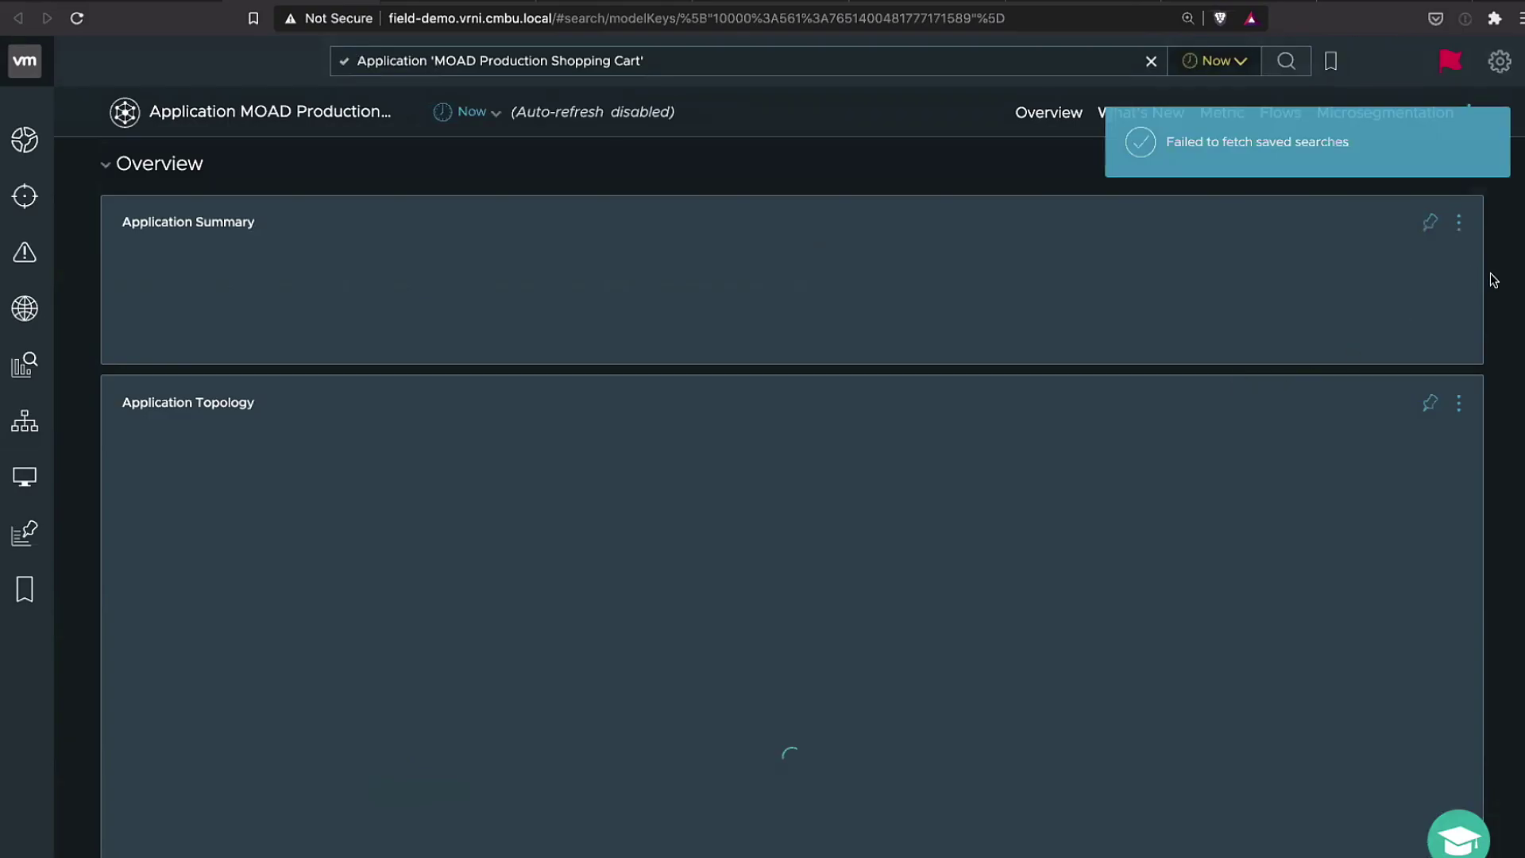
# Scroll past the Application Summary until the full Application Topology and legend show
pyautogui.scroll(-1, 1493, 279)
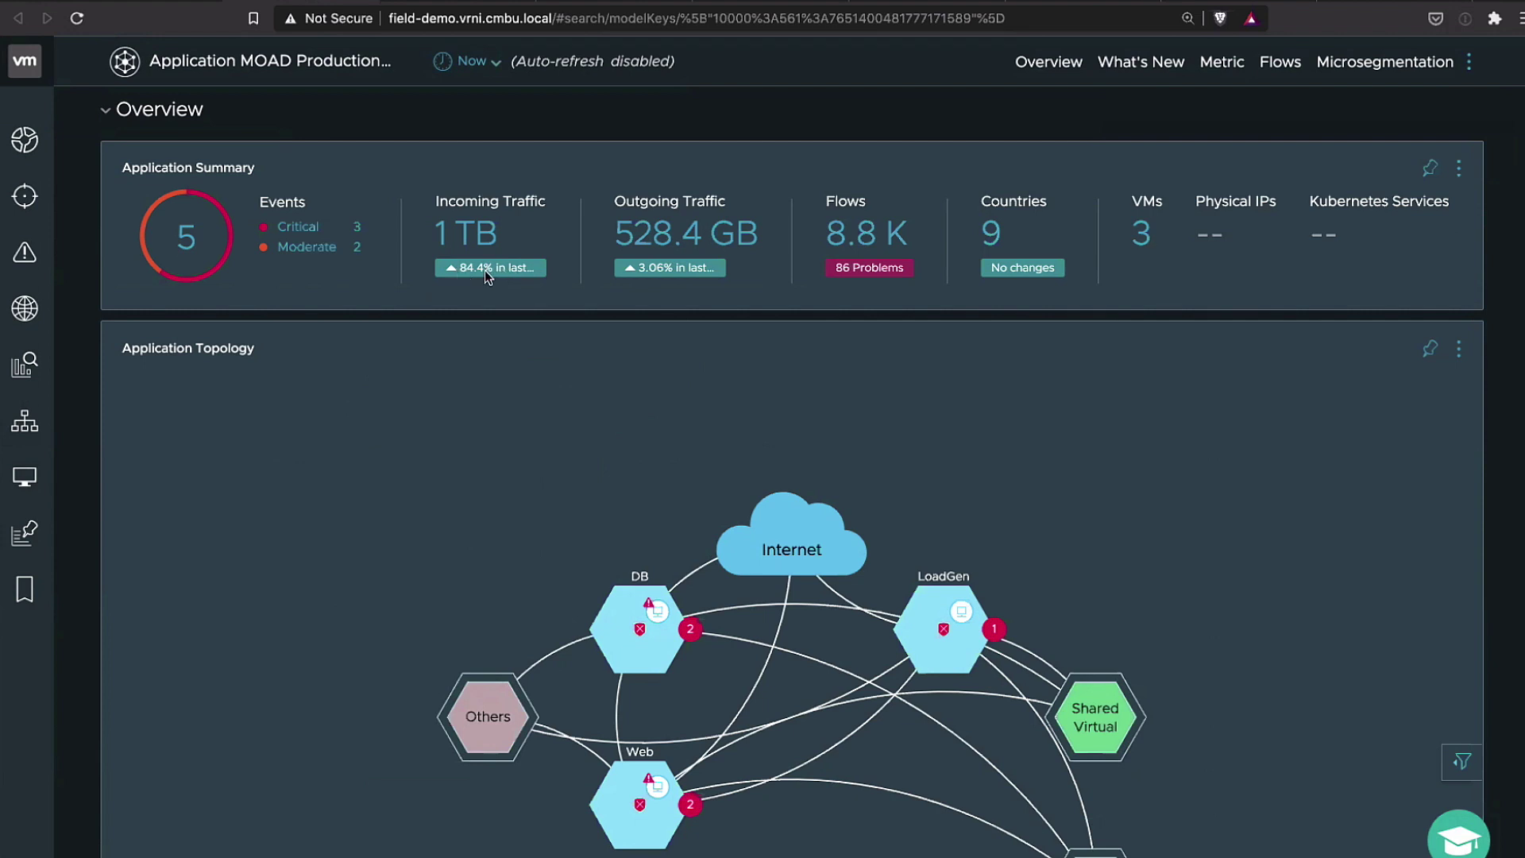
pyautogui.scroll(-1, 1510, 335)
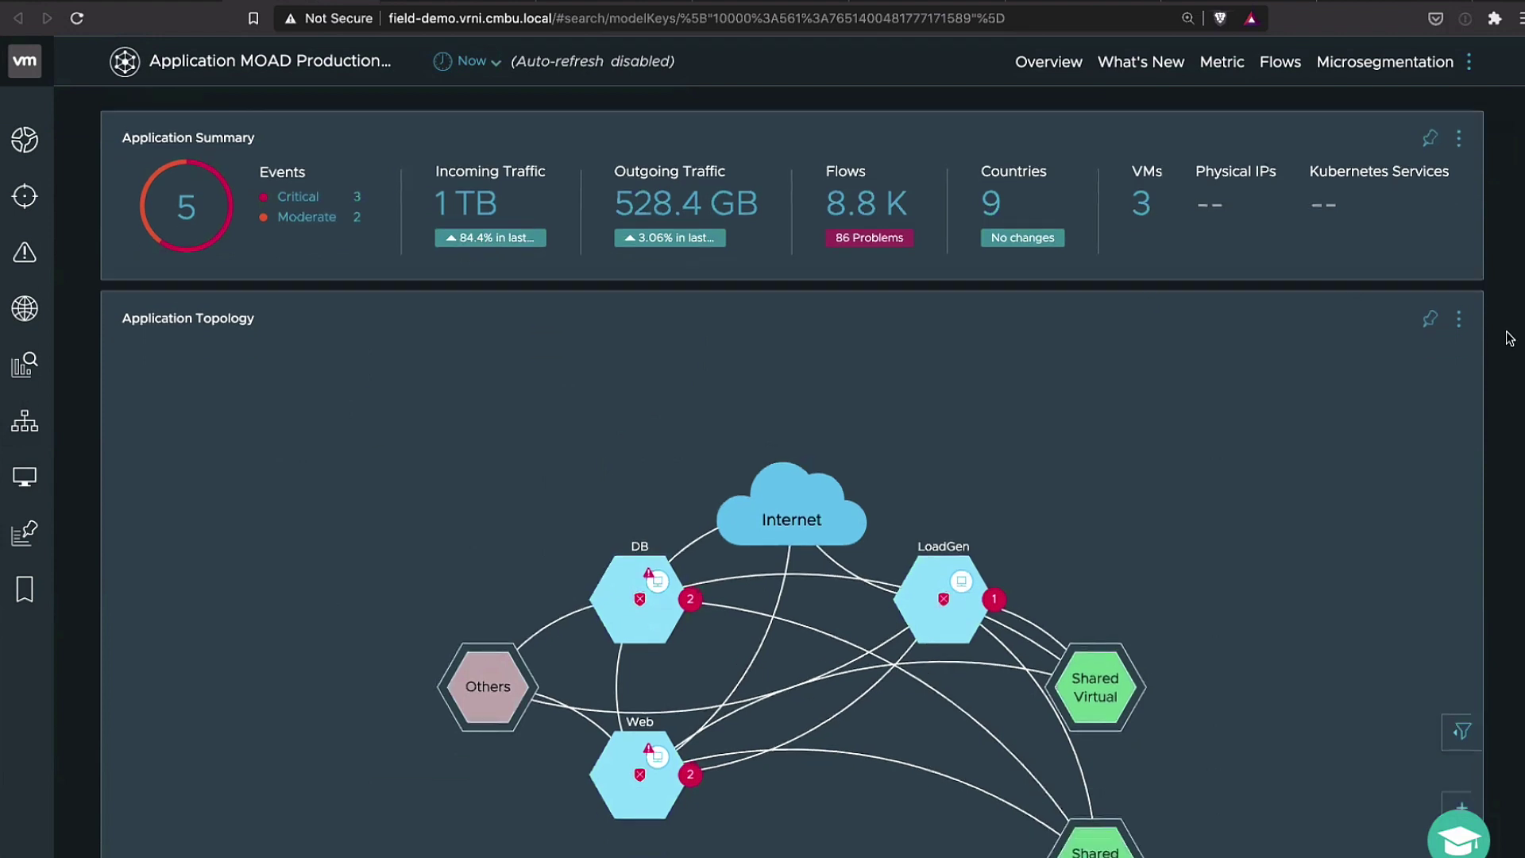
pyautogui.scroll(-2, 1508, 338)
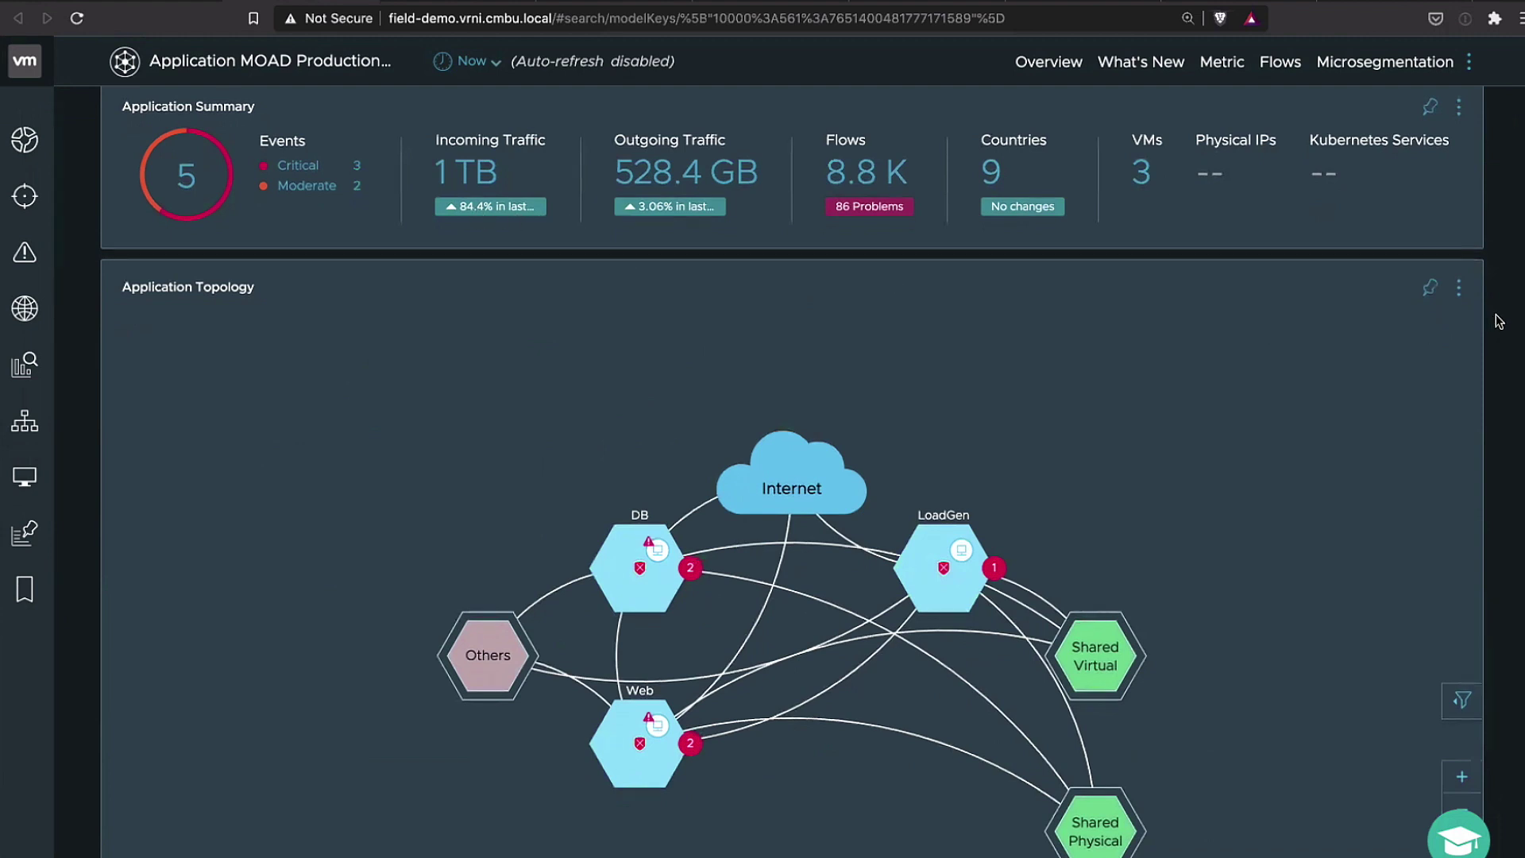
pyautogui.scroll(-1, 1499, 321)
pyautogui.scroll(-2, 1499, 321)
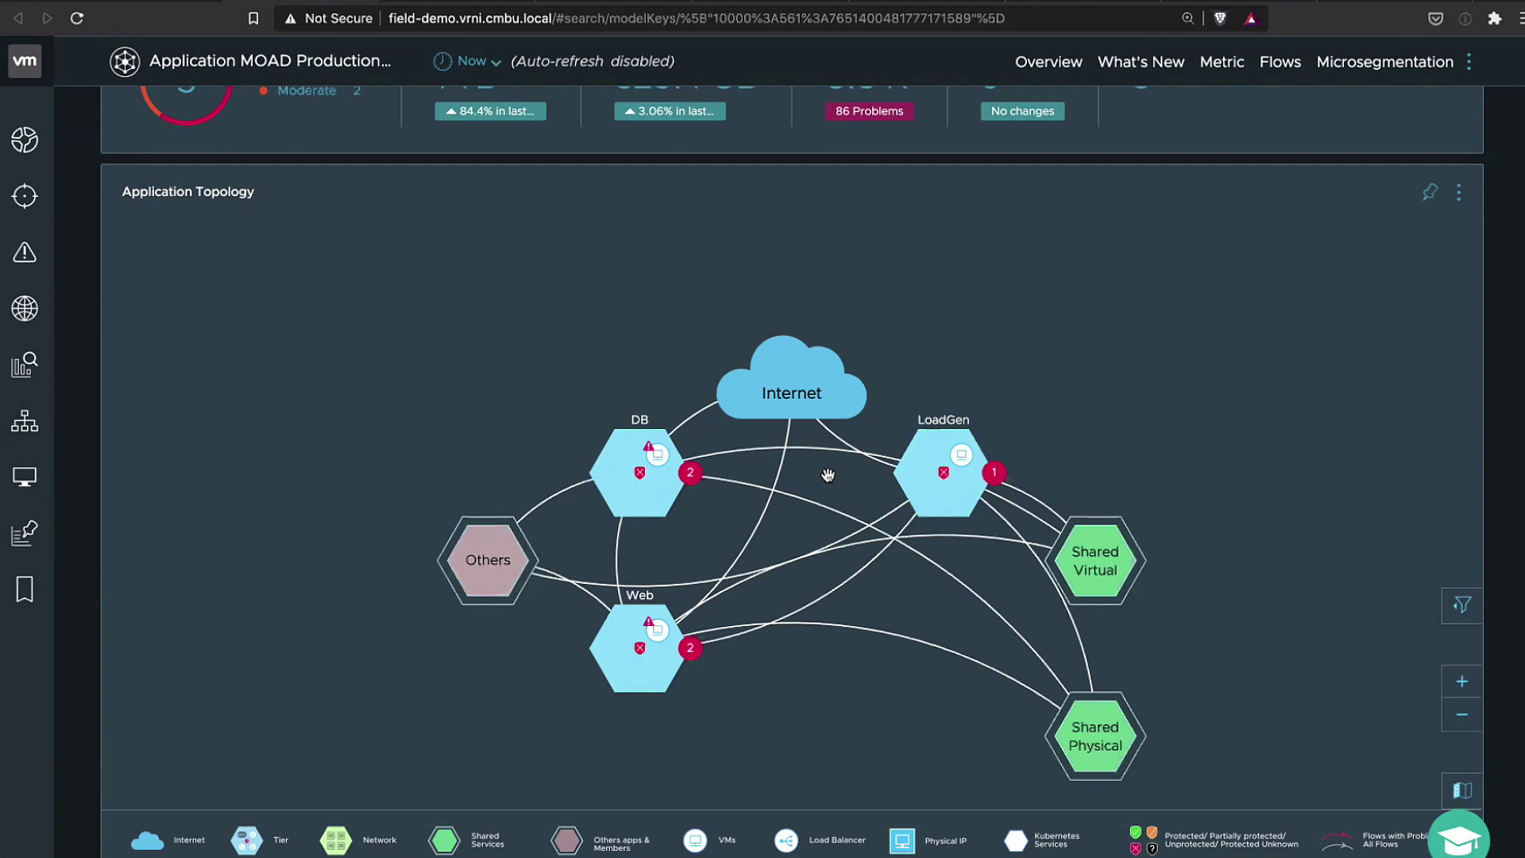
pyautogui.moveTo(654, 483)
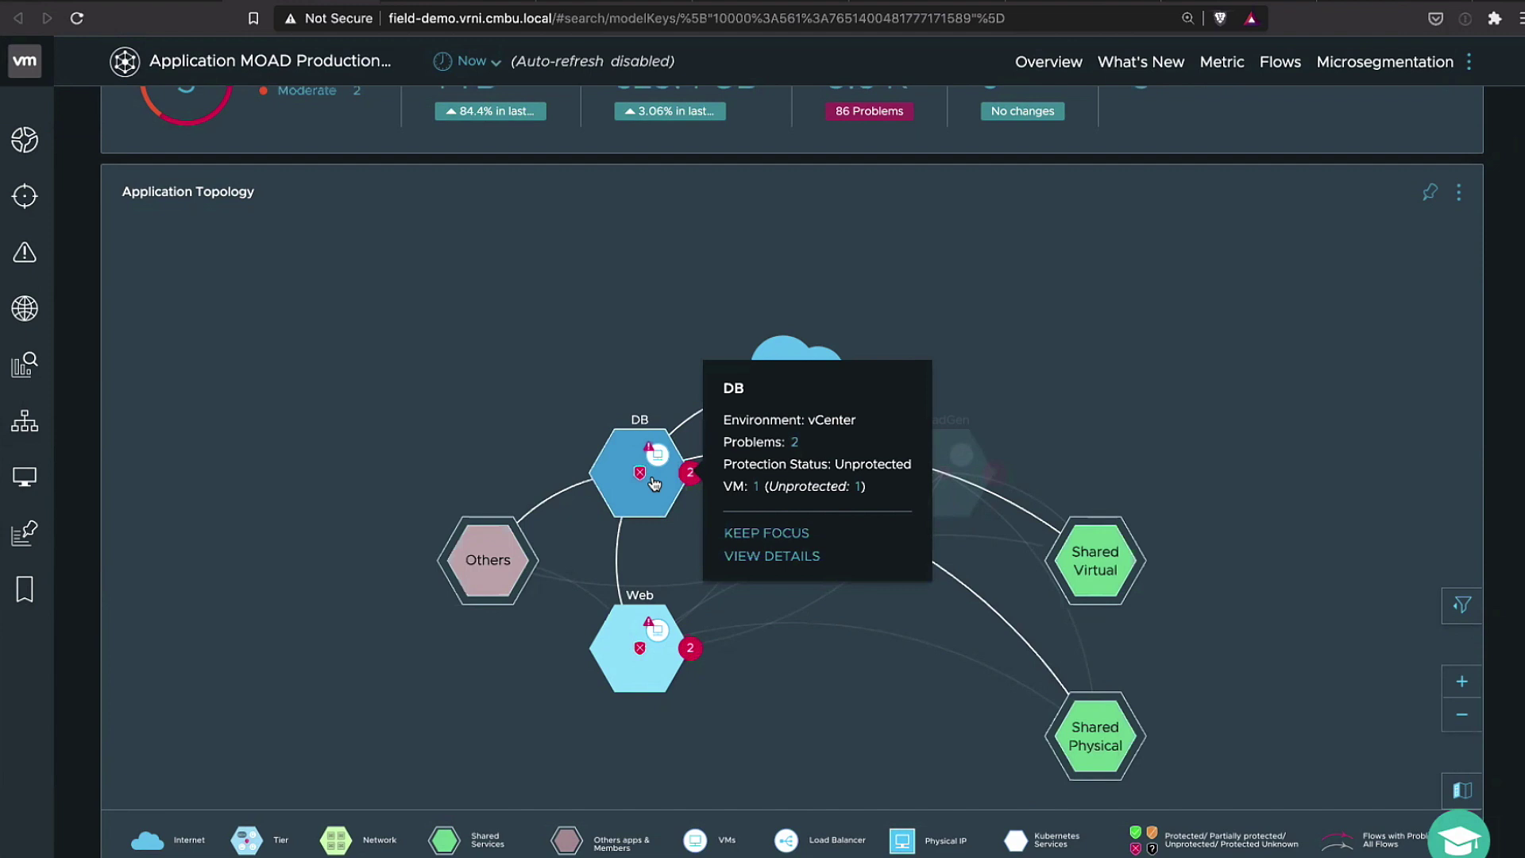
pyautogui.moveTo(629, 641)
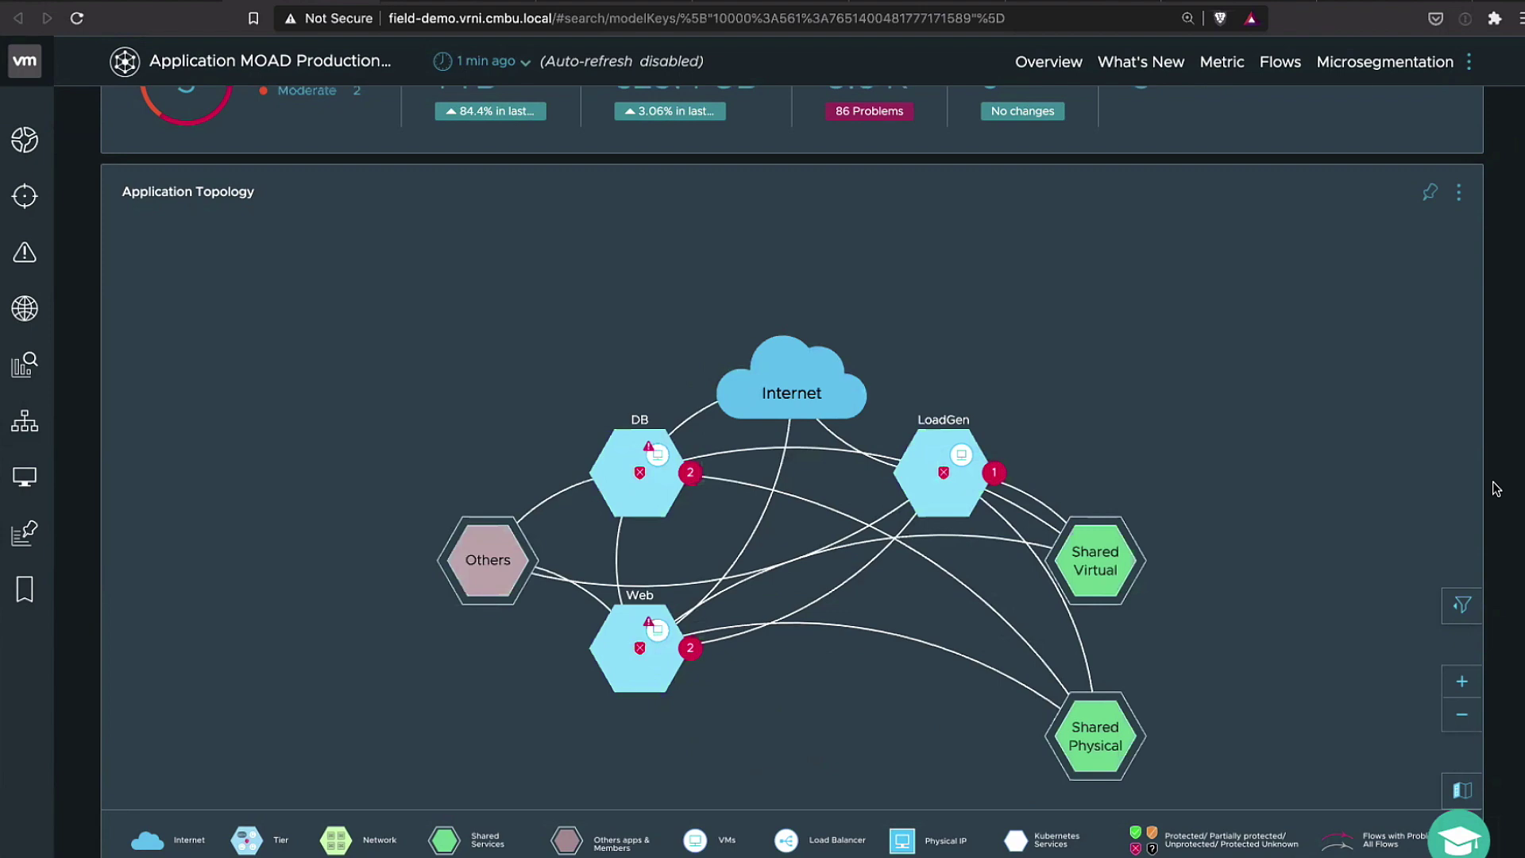
# Move past Events and Application Members Manager and expand the Metric section
pyautogui.scroll(-3, 1497, 487)
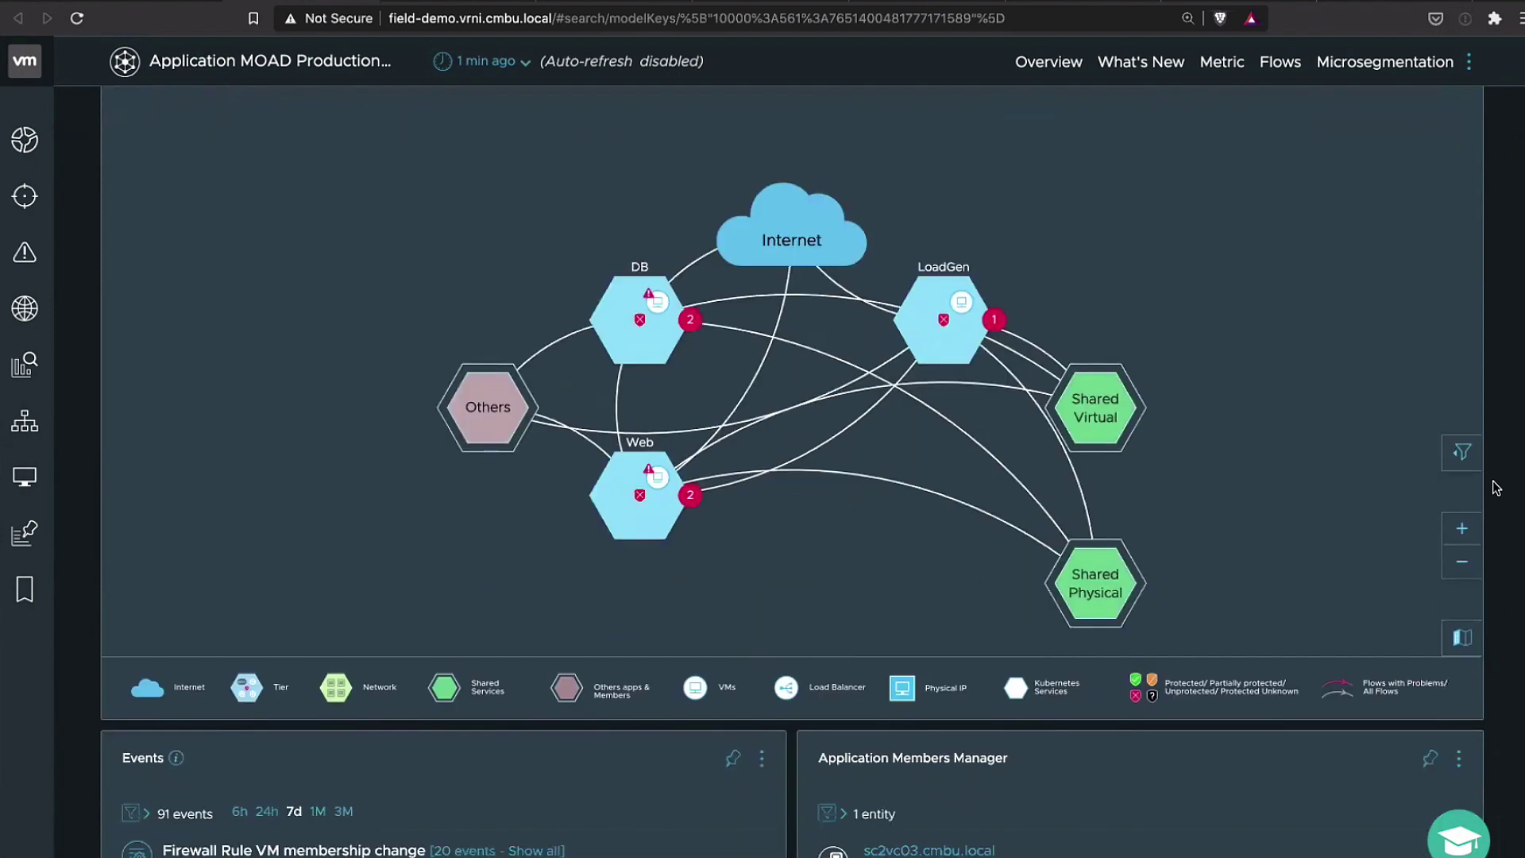
pyautogui.scroll(-2, 1496, 486)
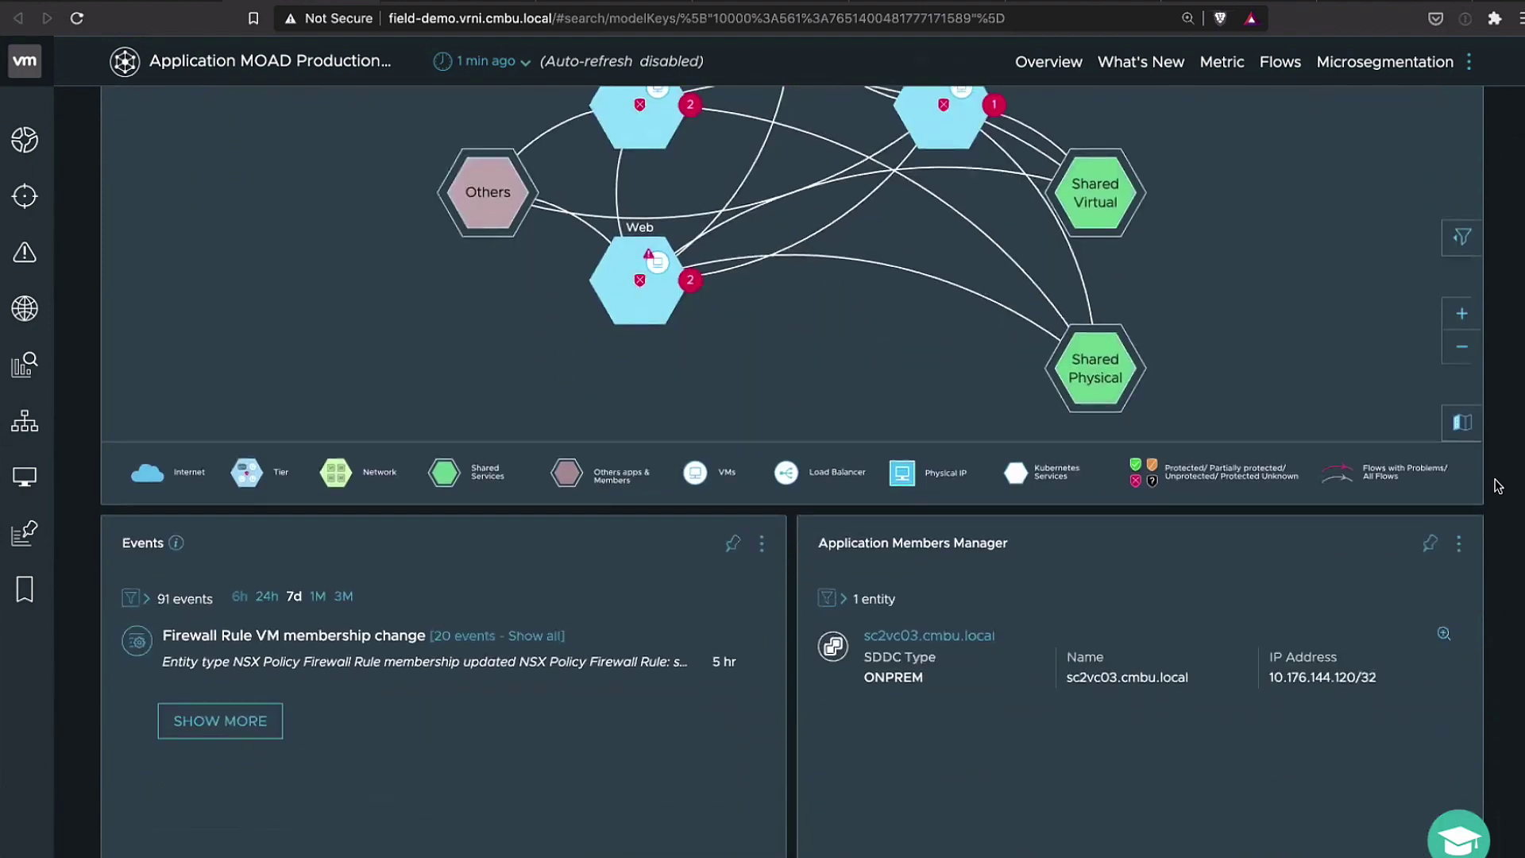
pyautogui.scroll(-2, 1497, 487)
pyautogui.scroll(-1, 1497, 486)
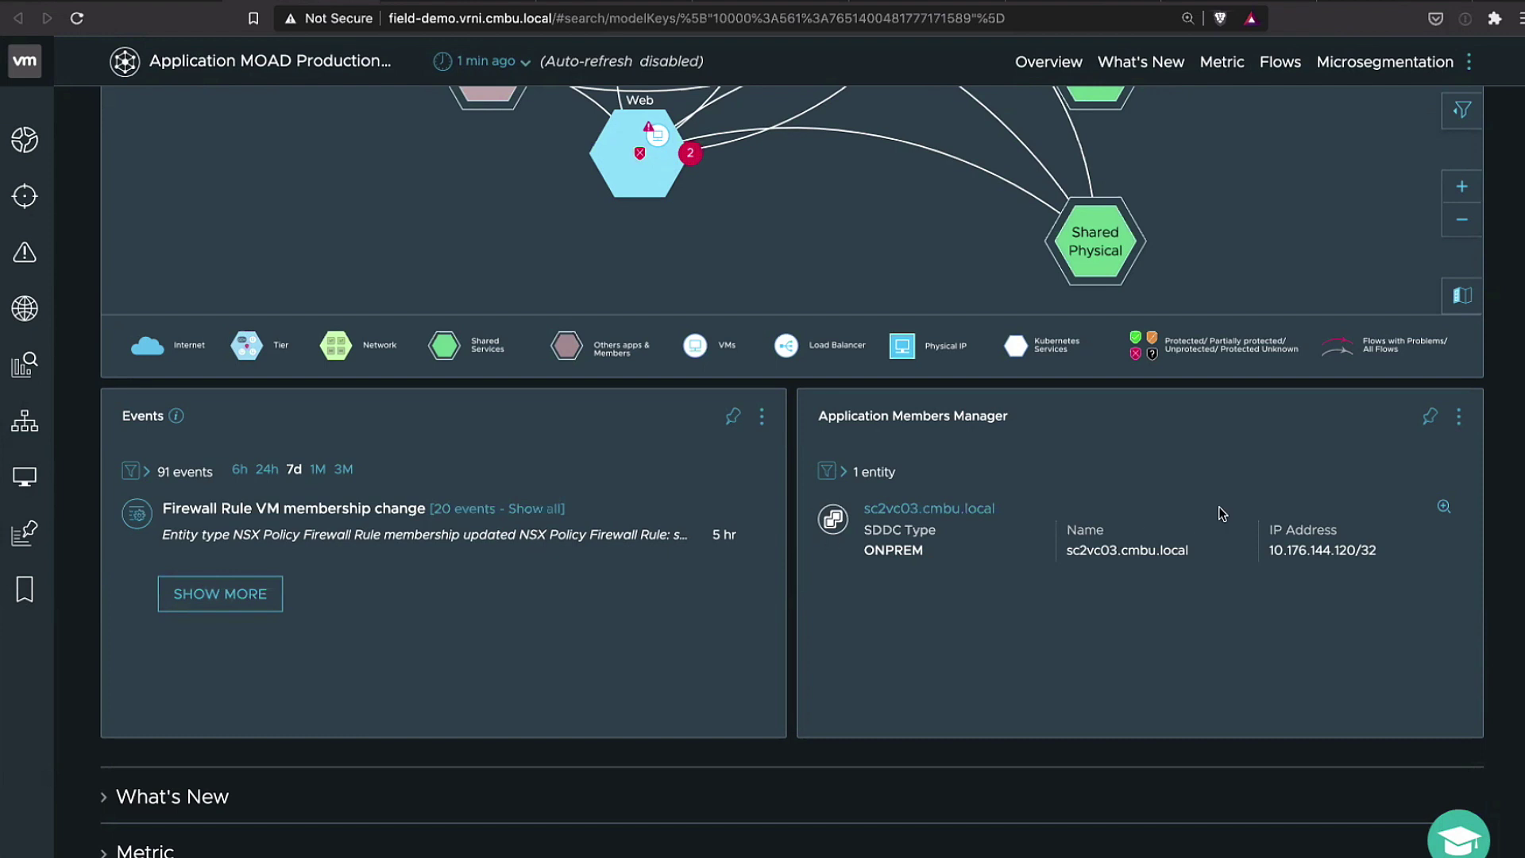
pyautogui.scroll(-3, 1491, 505)
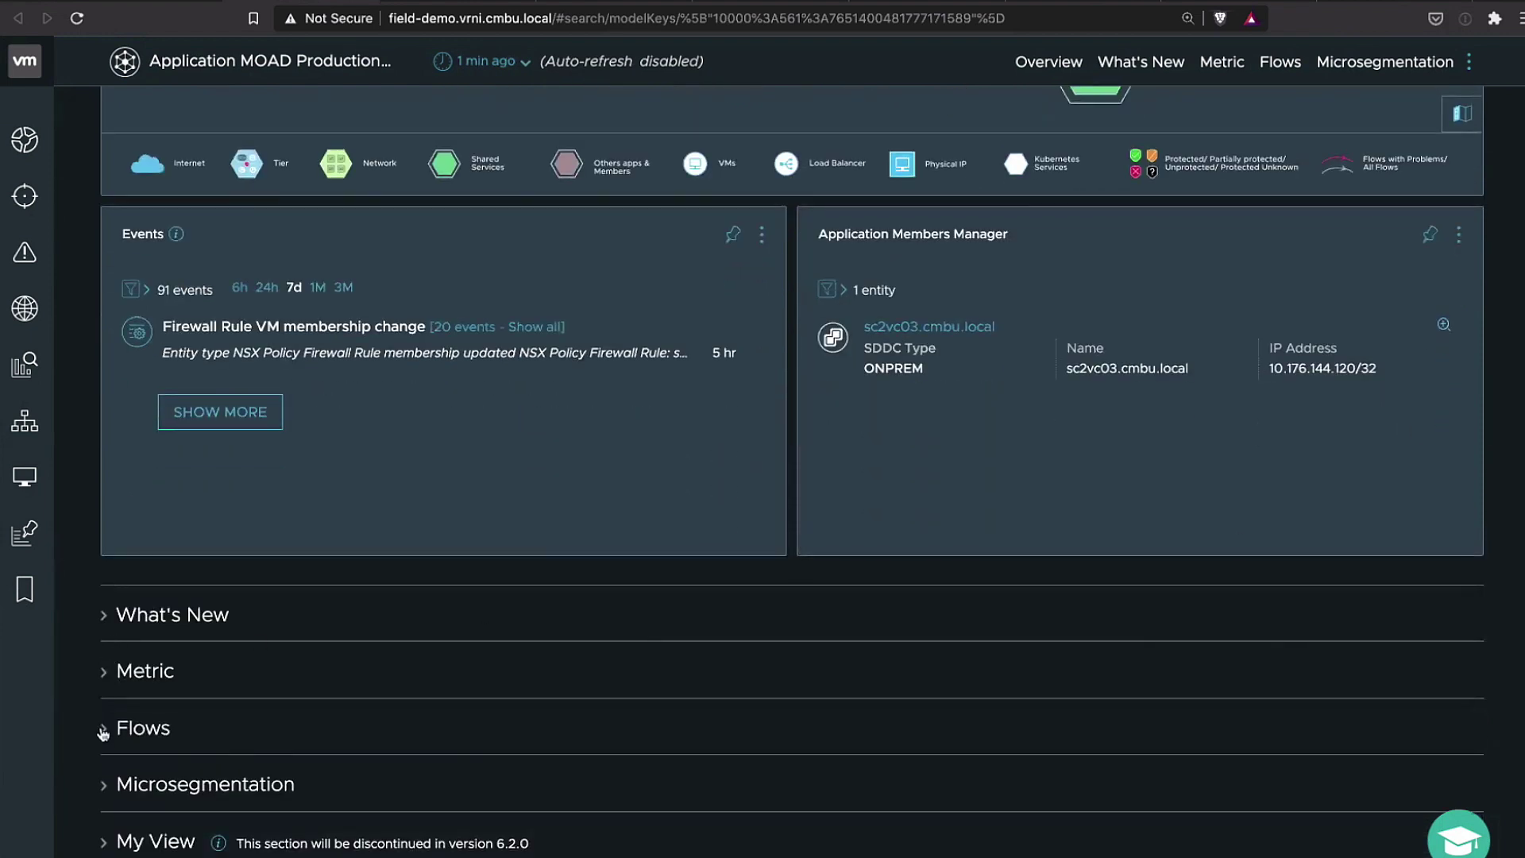
pyautogui.click(104, 672)
# Inspect the mysql VM's traffic rate chart, then collapse the Metric section
pyautogui.scroll(-1, 96, 669)
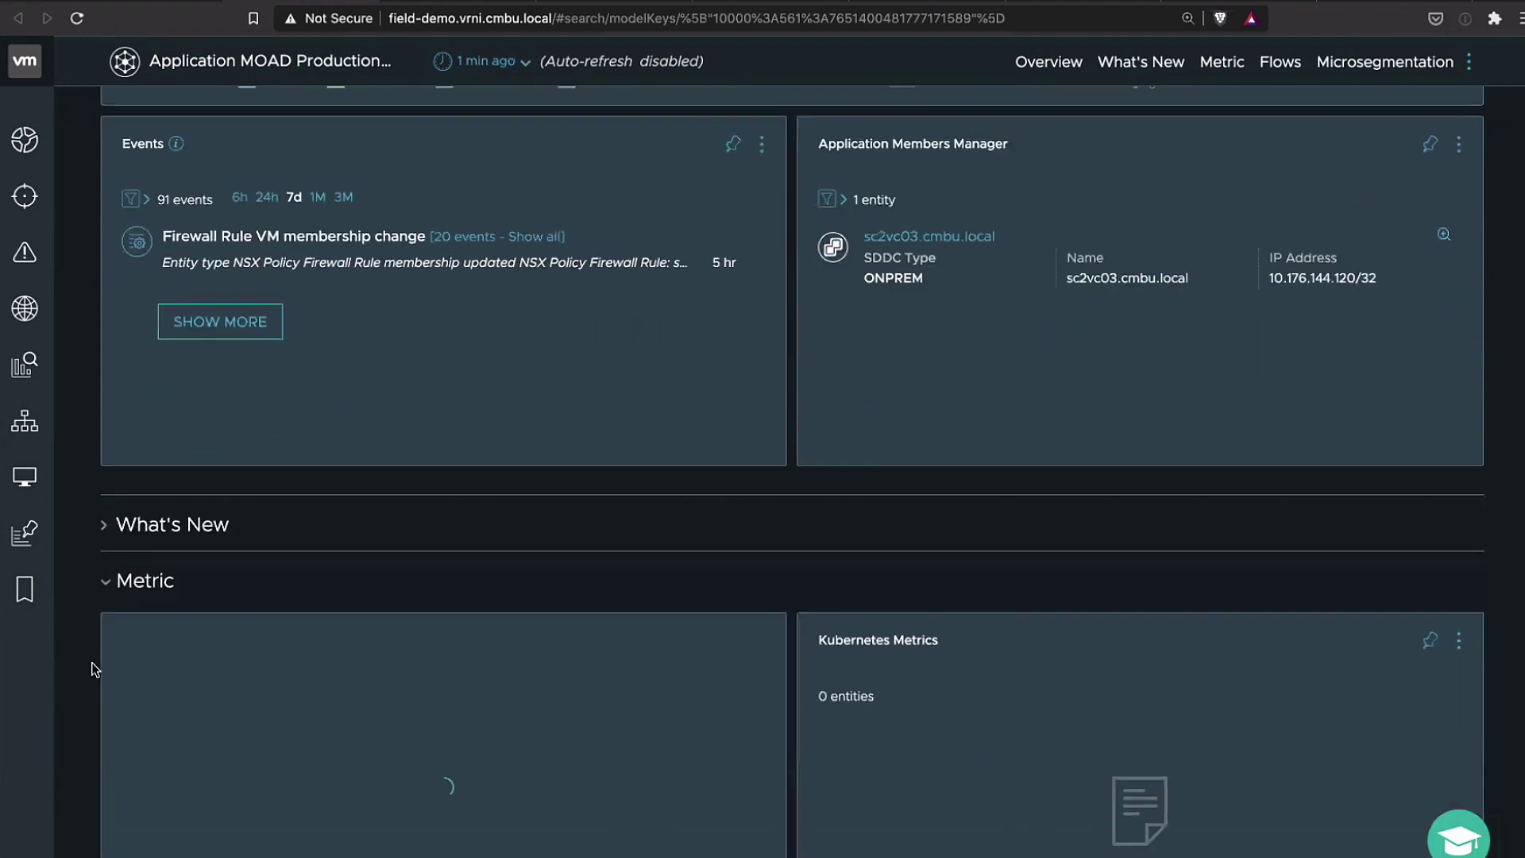
pyautogui.scroll(-3, 94, 669)
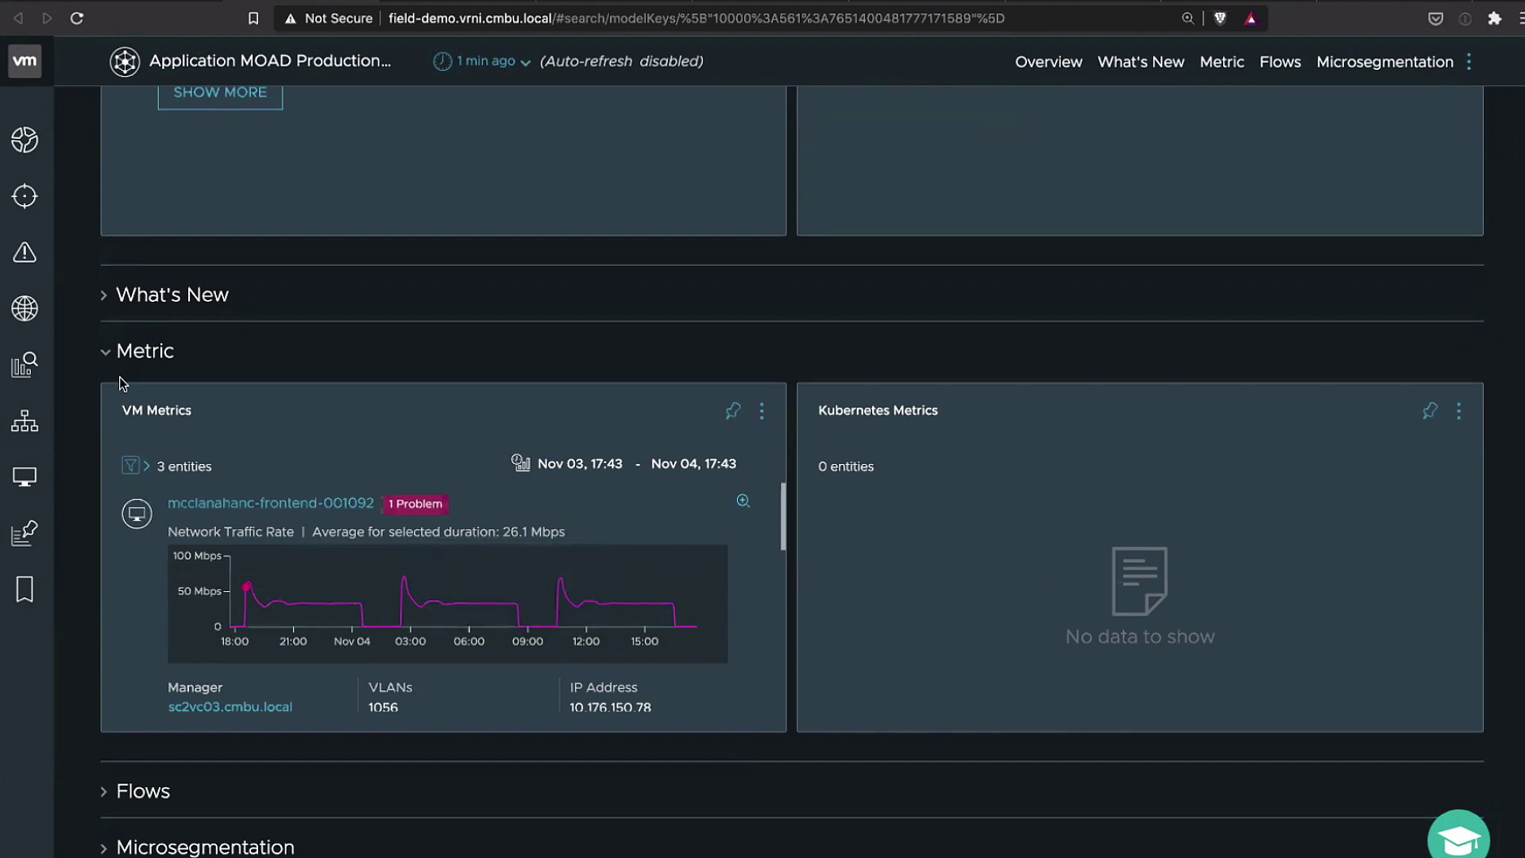
pyautogui.scroll(-2, 307, 588)
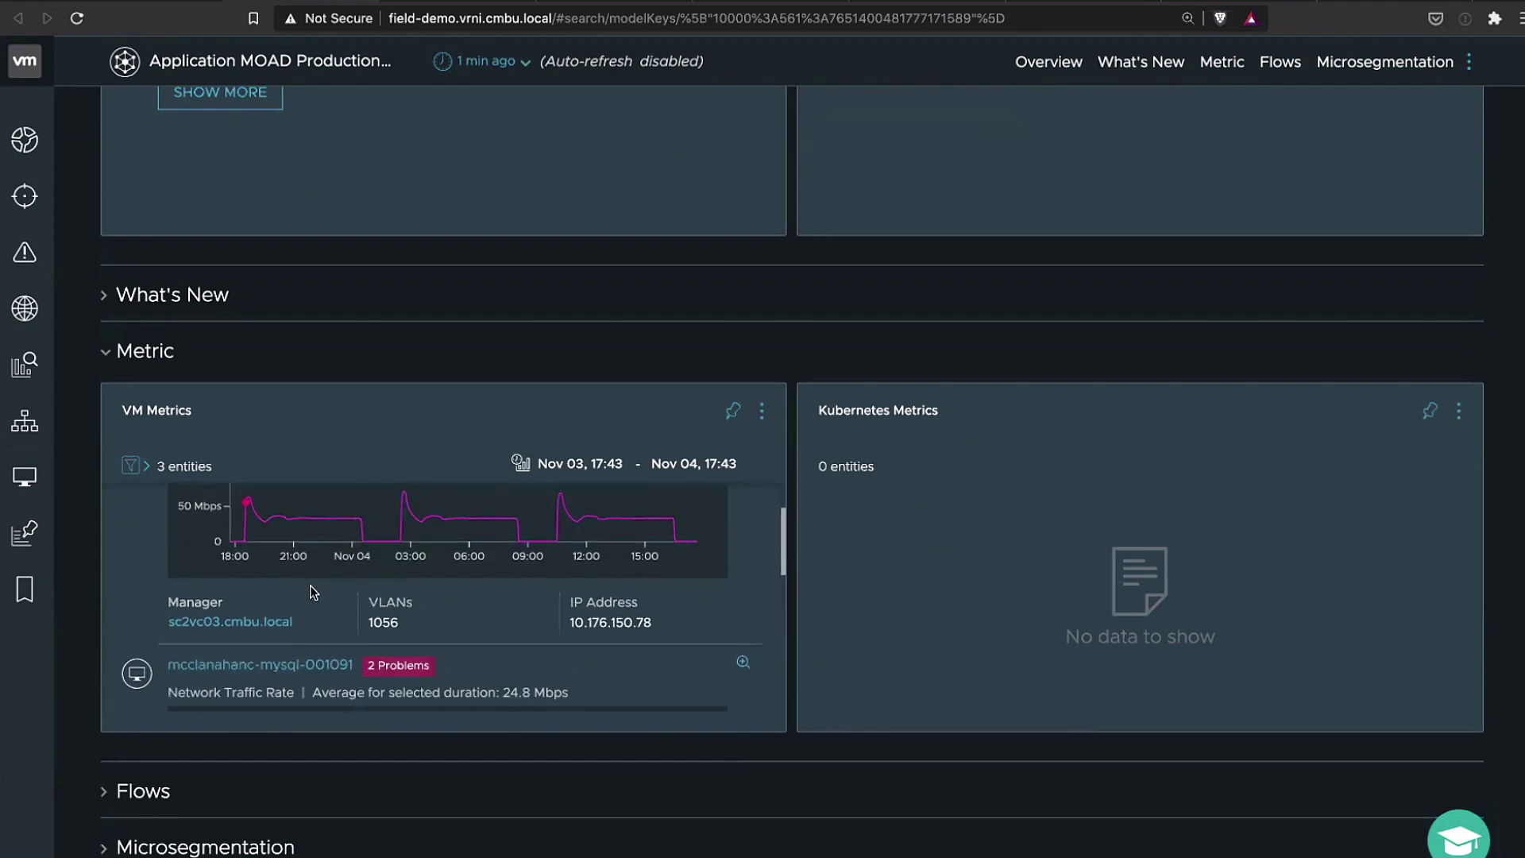
pyautogui.scroll(-4, 313, 588)
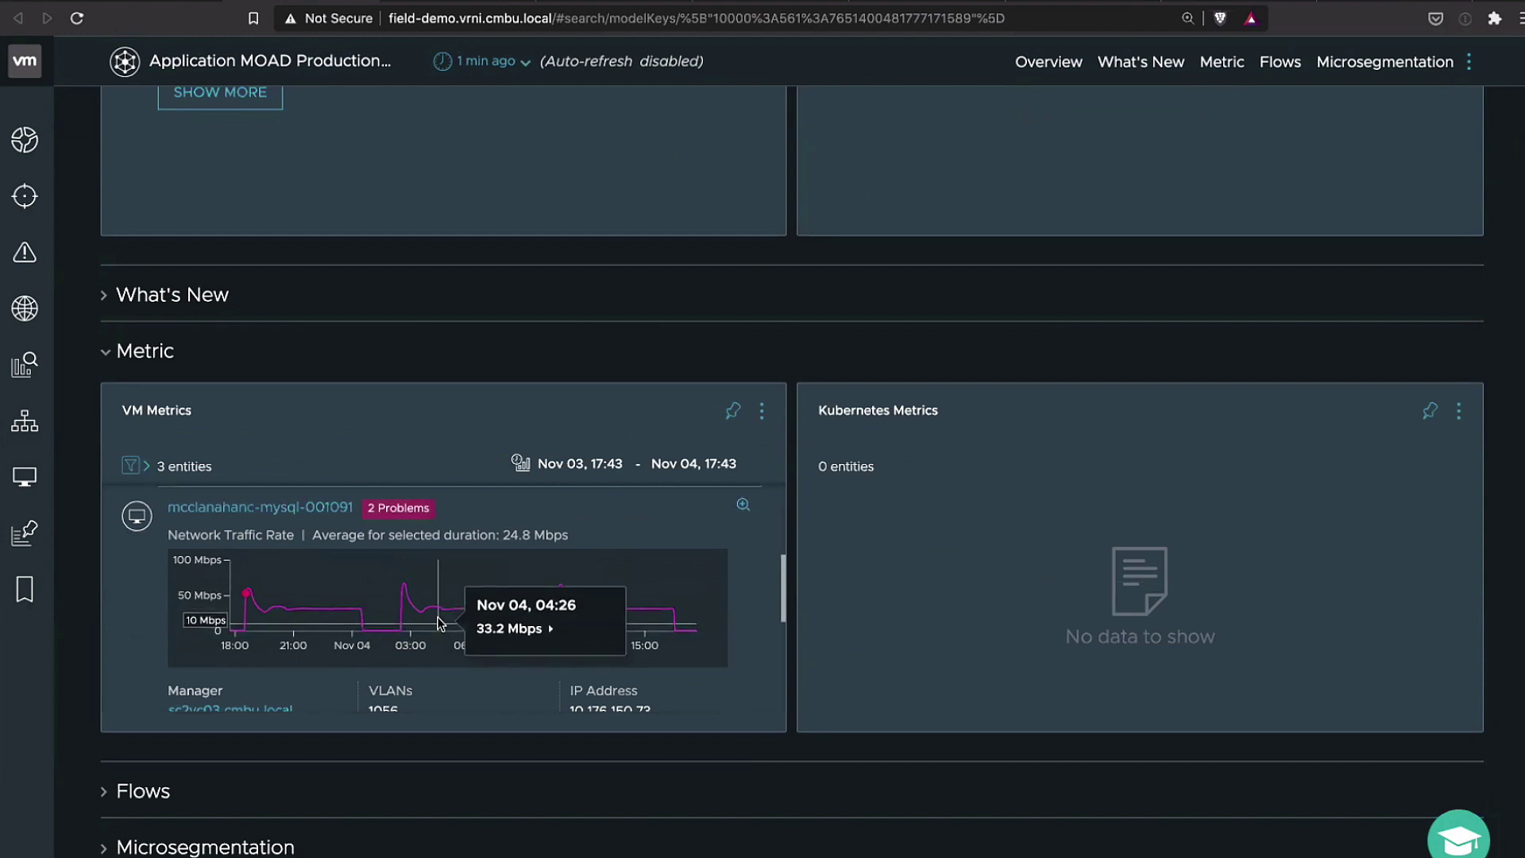
pyautogui.click(106, 357)
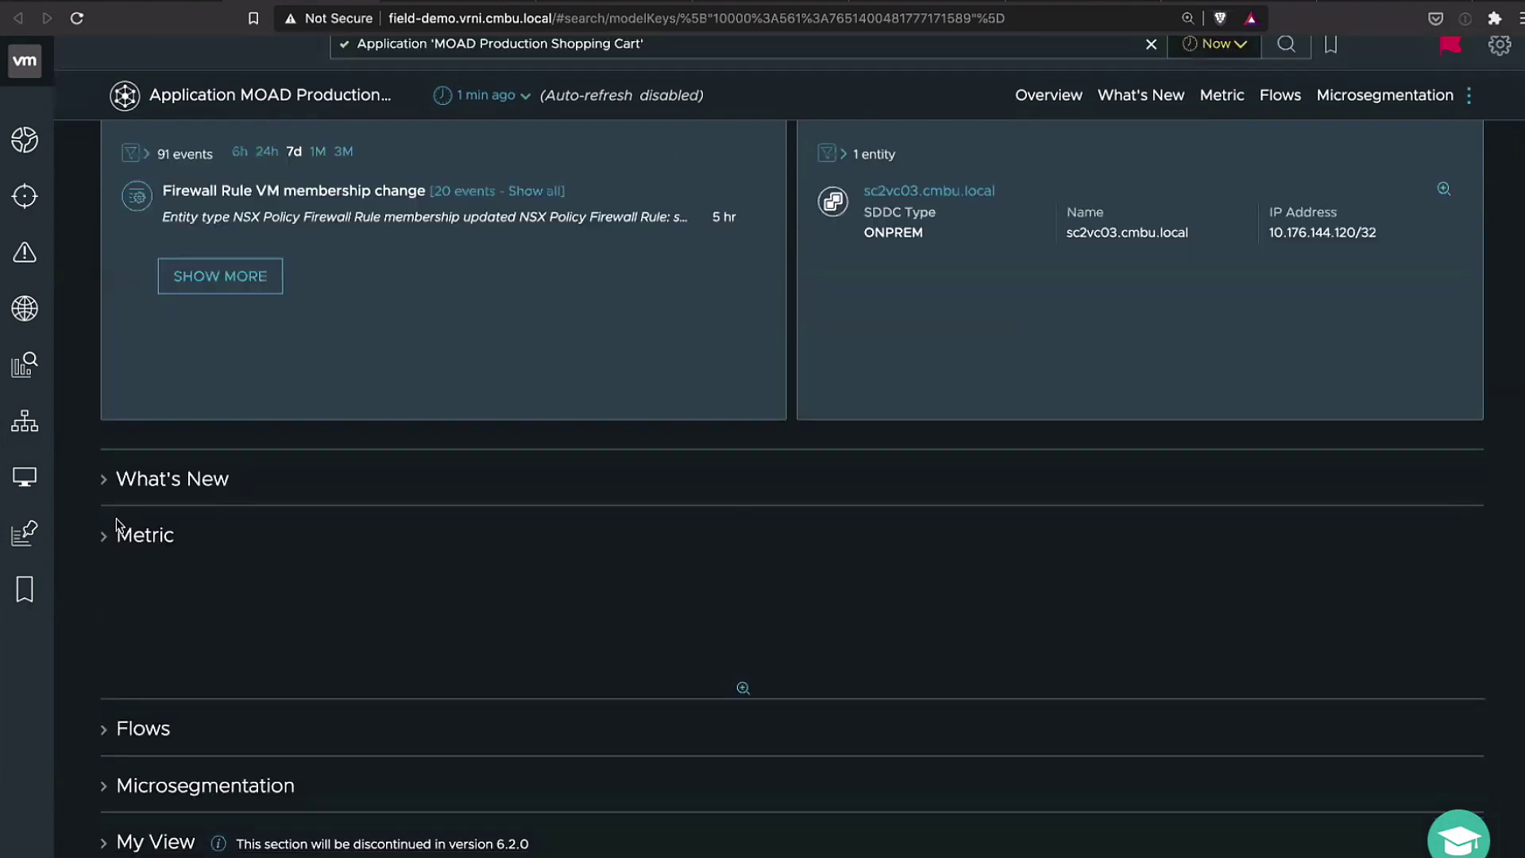
# Expand Microsegmentation, keep the Tier grouping, and open the DB slice's services and flows
pyautogui.click(96, 767)
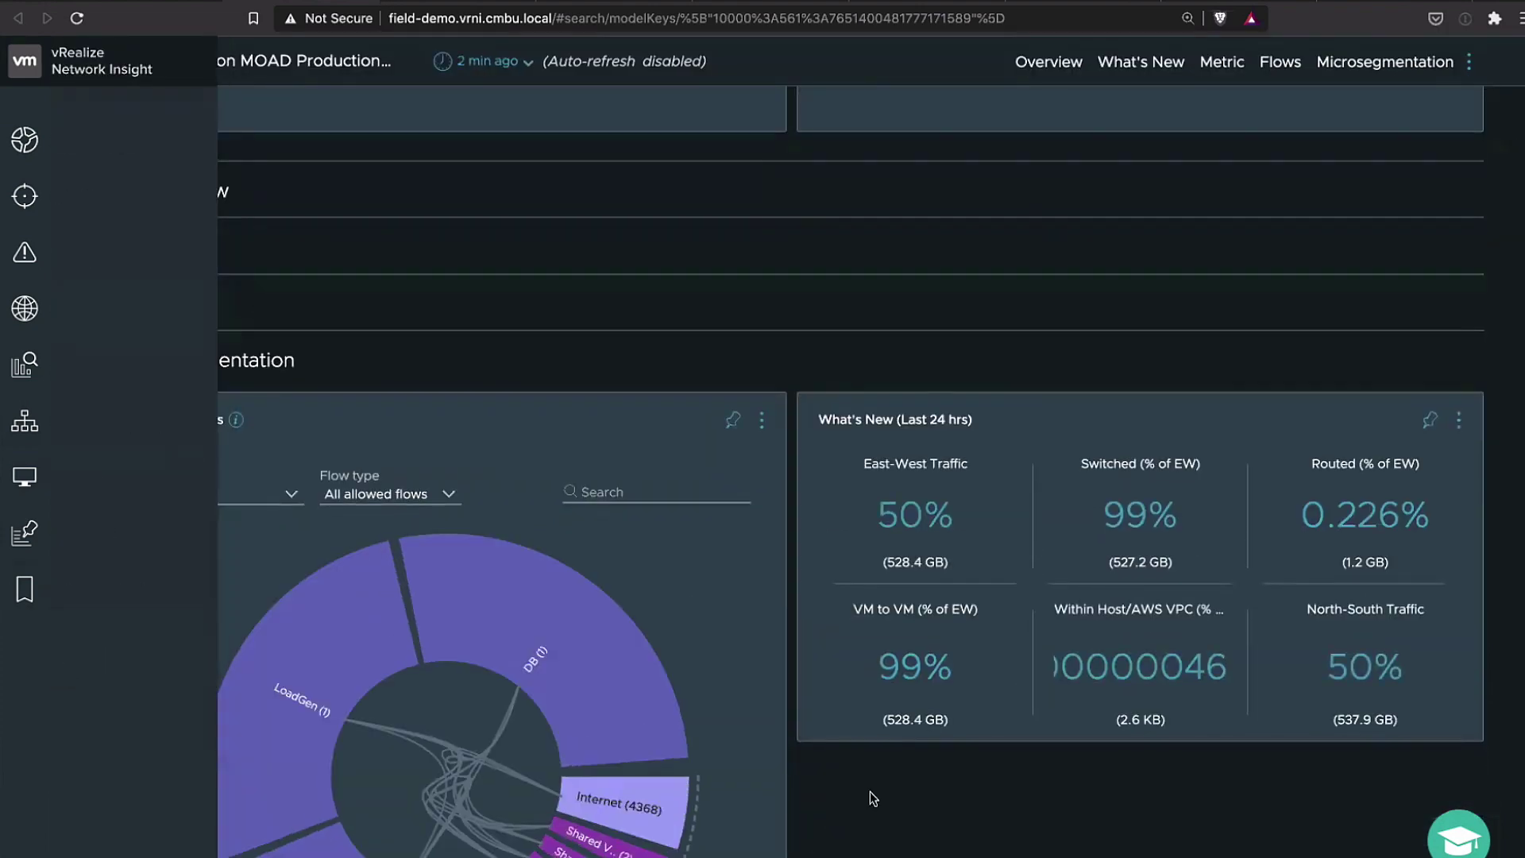
pyautogui.scroll(-2, 956, 826)
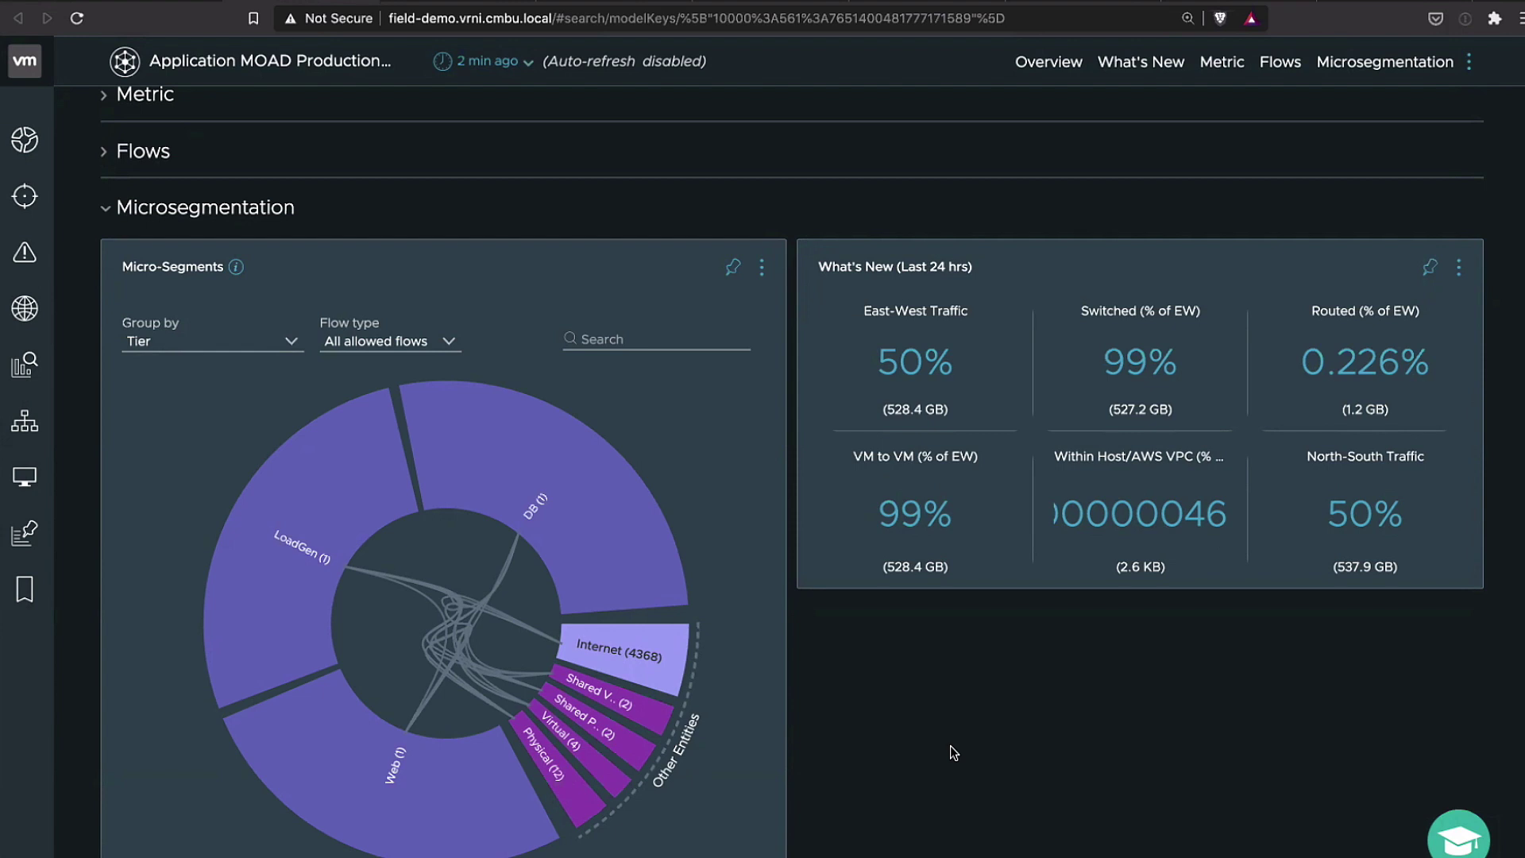
pyautogui.click(196, 350)
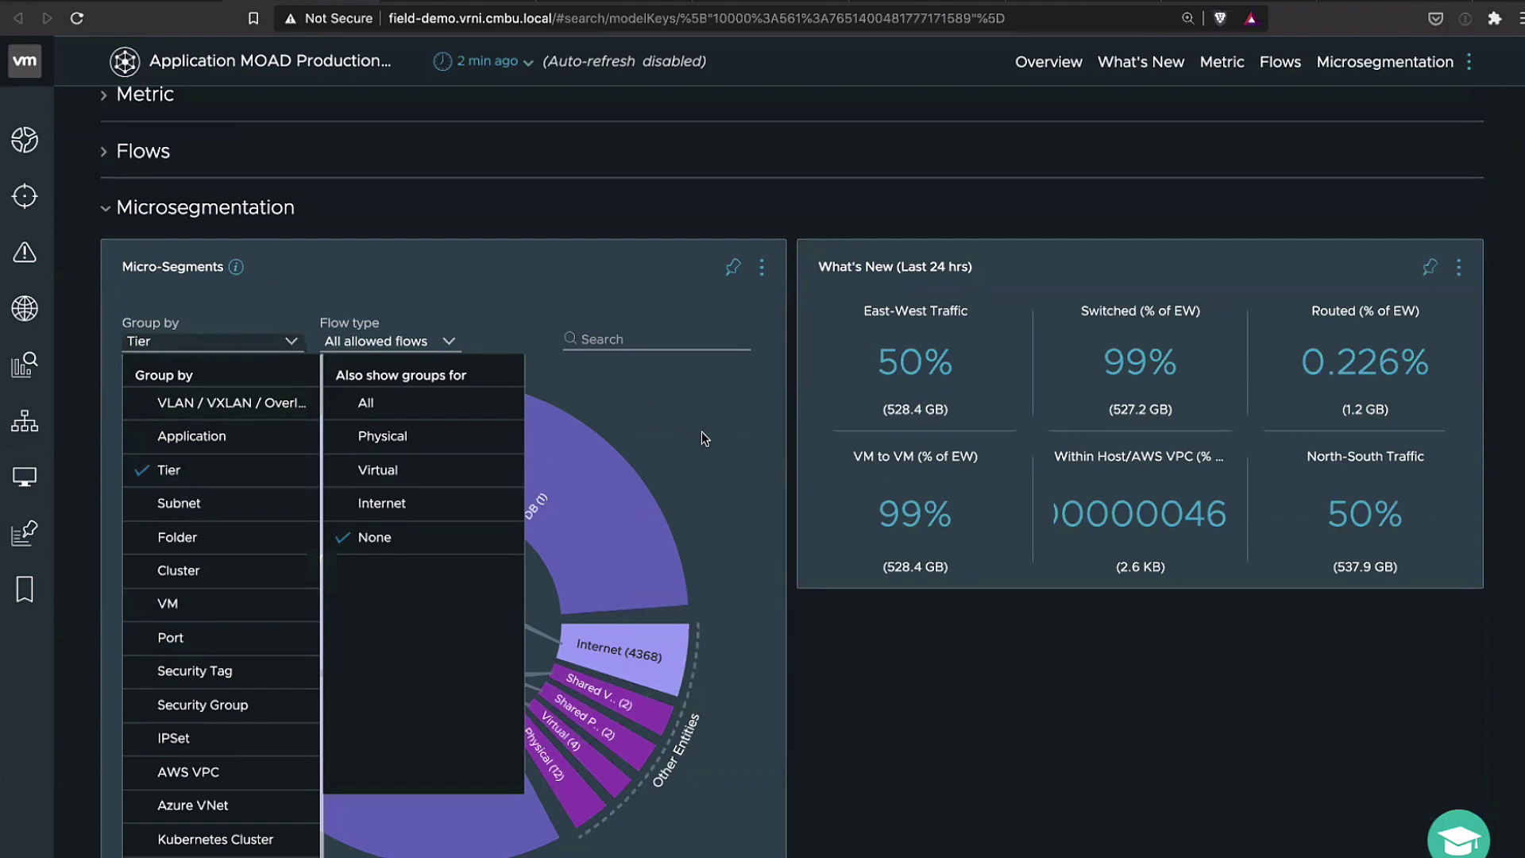
pyautogui.click(964, 728)
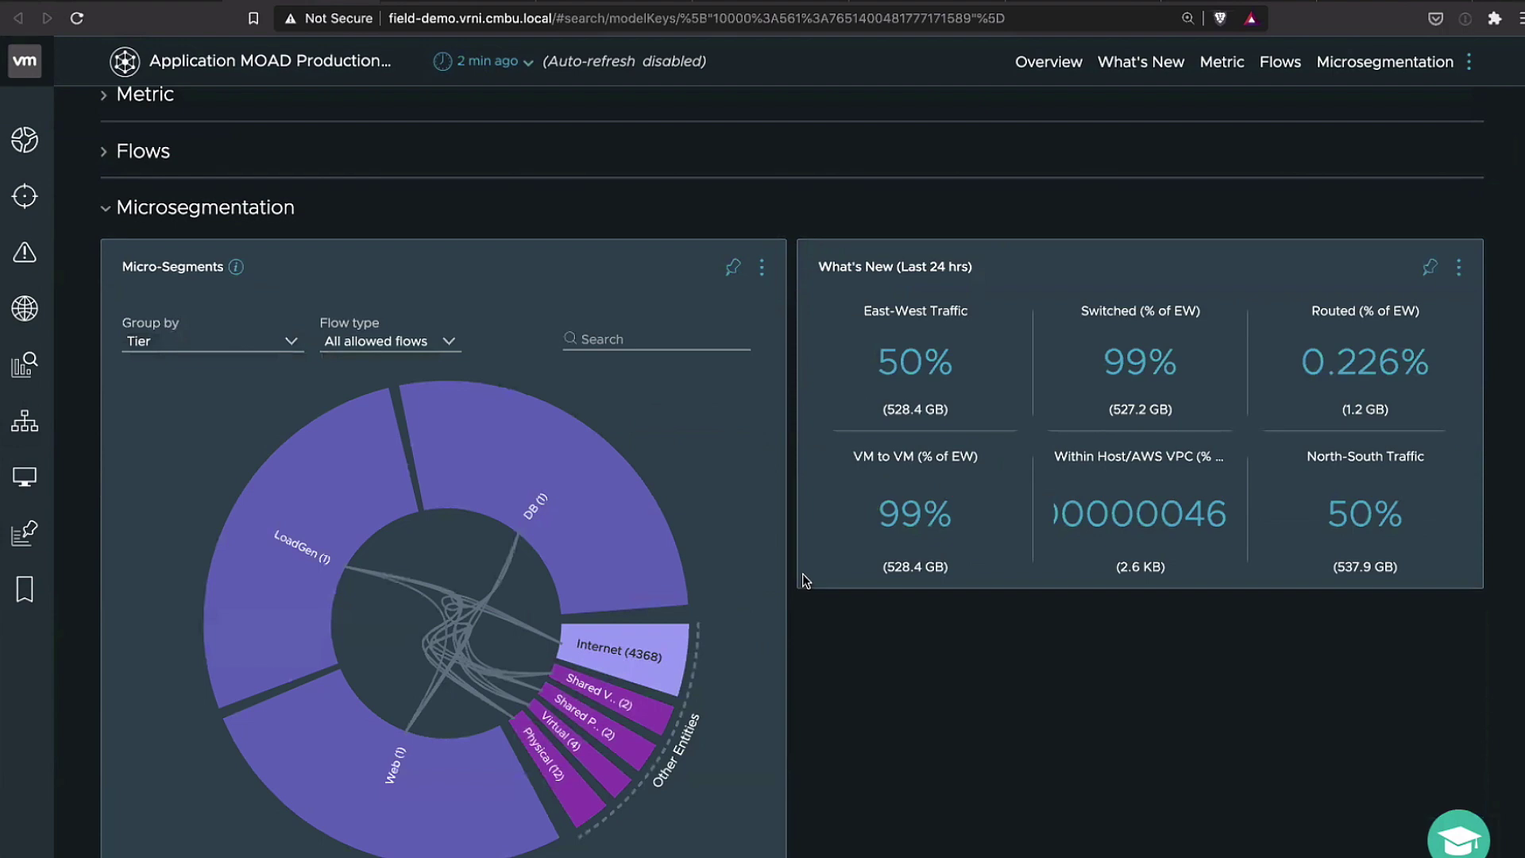
pyautogui.moveTo(596, 526)
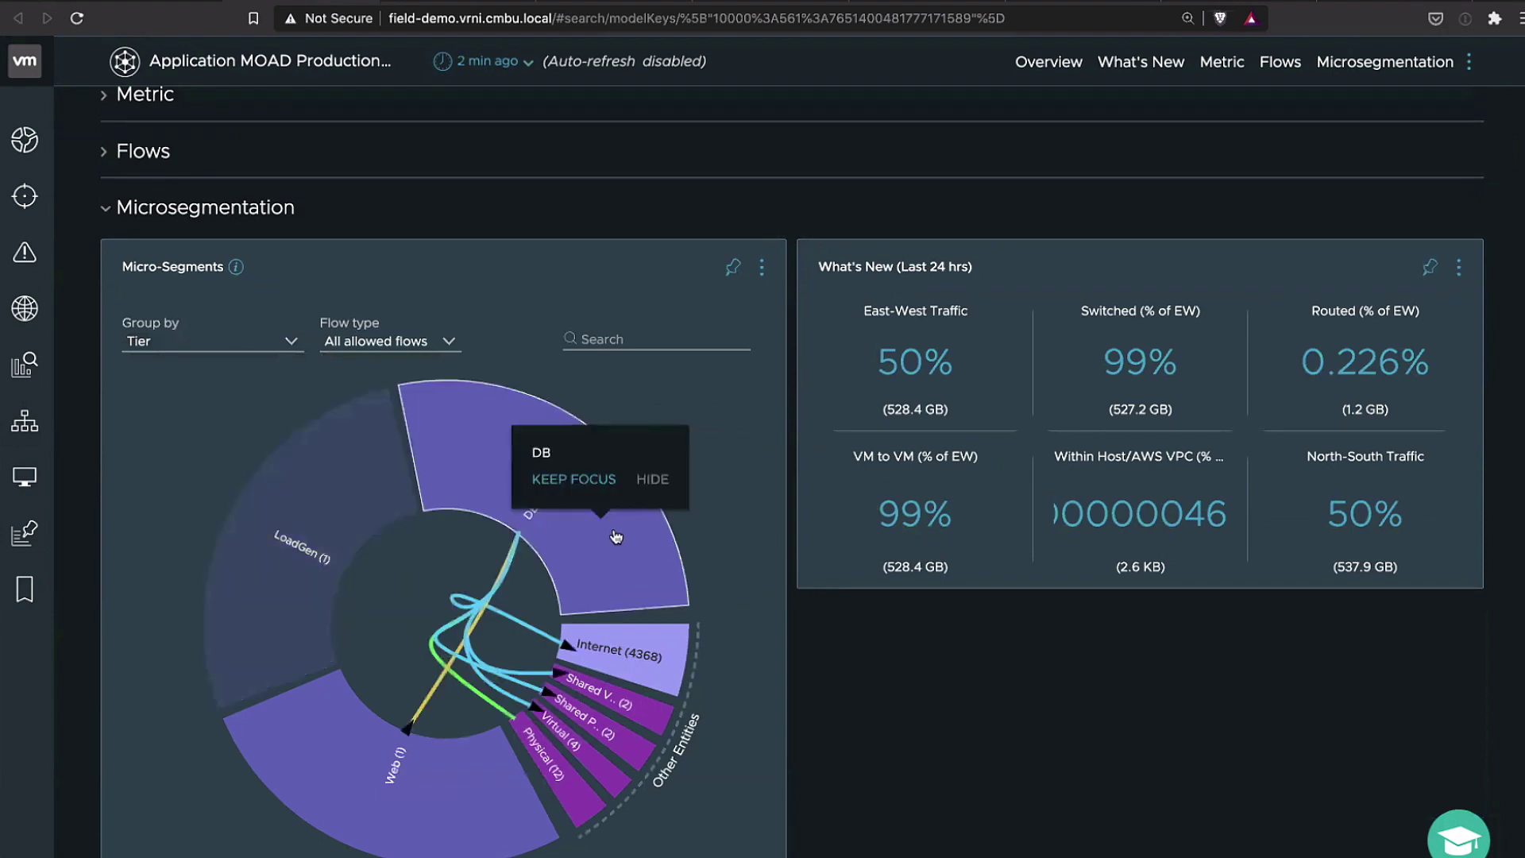
pyautogui.click(612, 535)
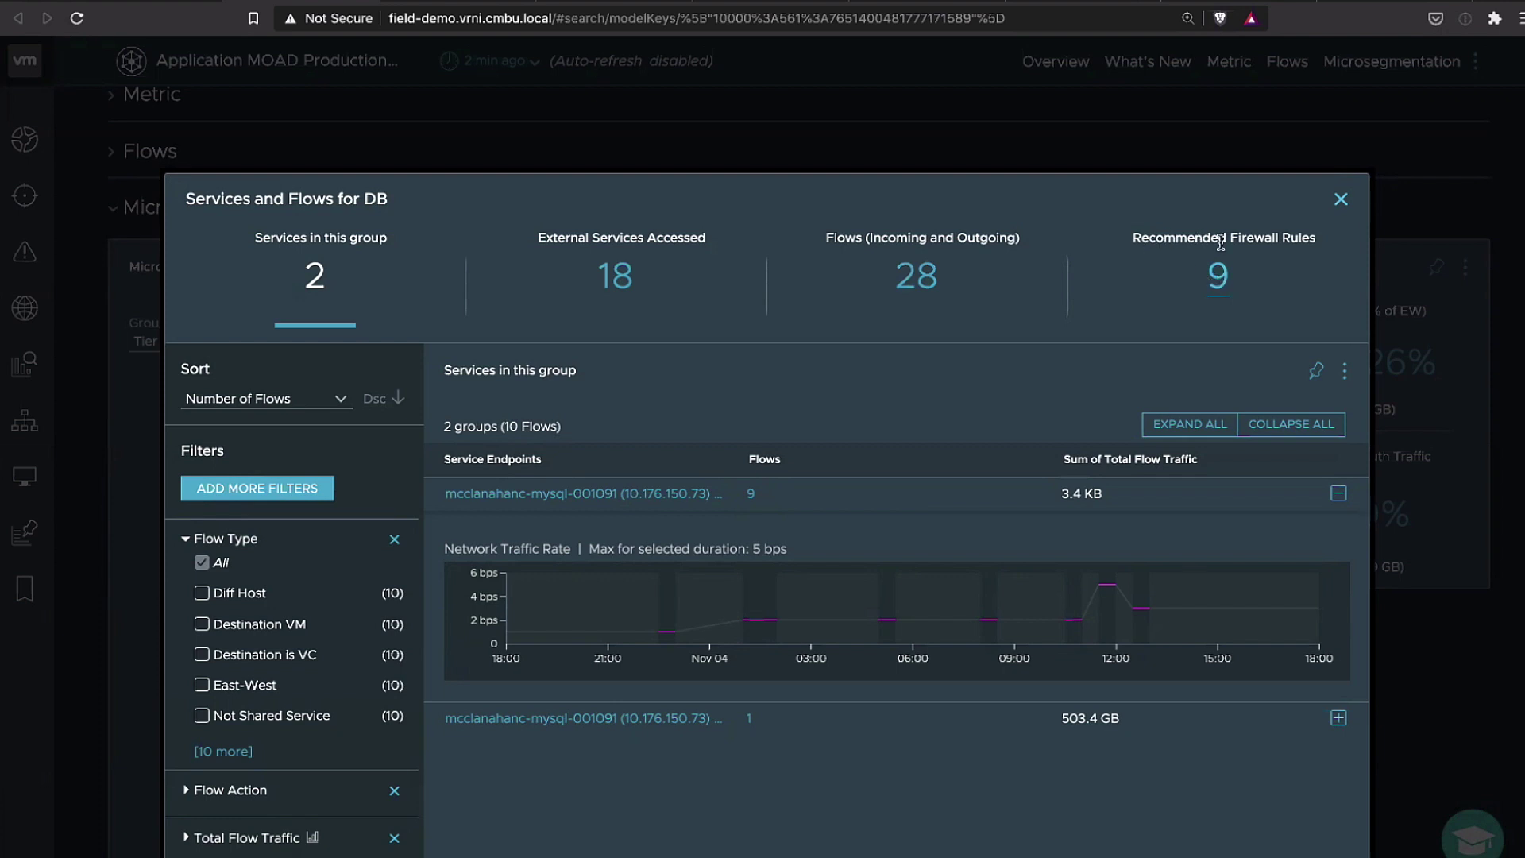
# Show the DB tier's 9 recommended firewall rules and export them as XML
pyautogui.click(1220, 243)
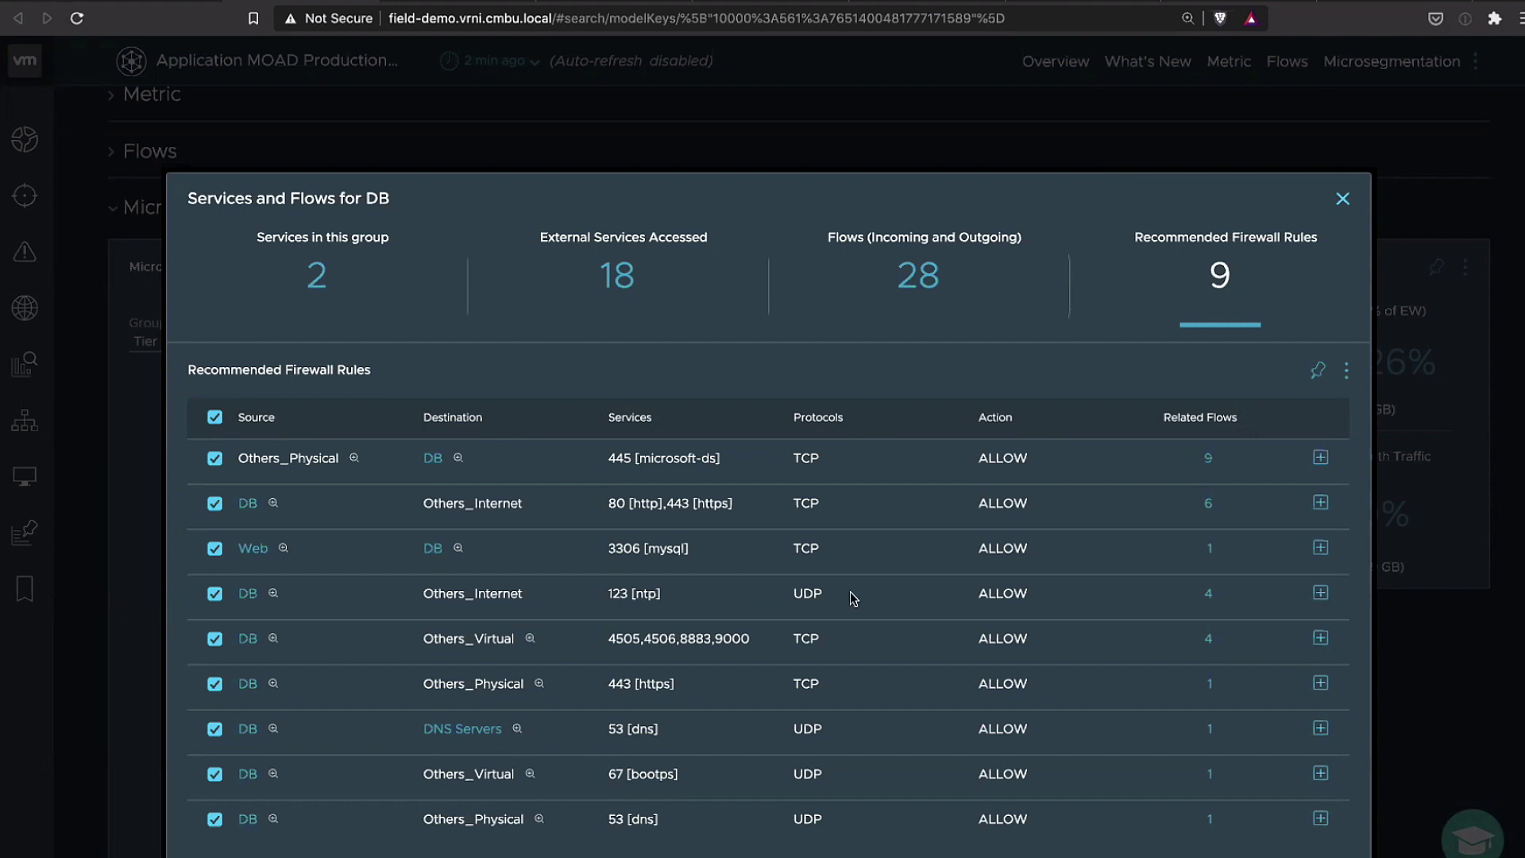
pyautogui.click(1345, 370)
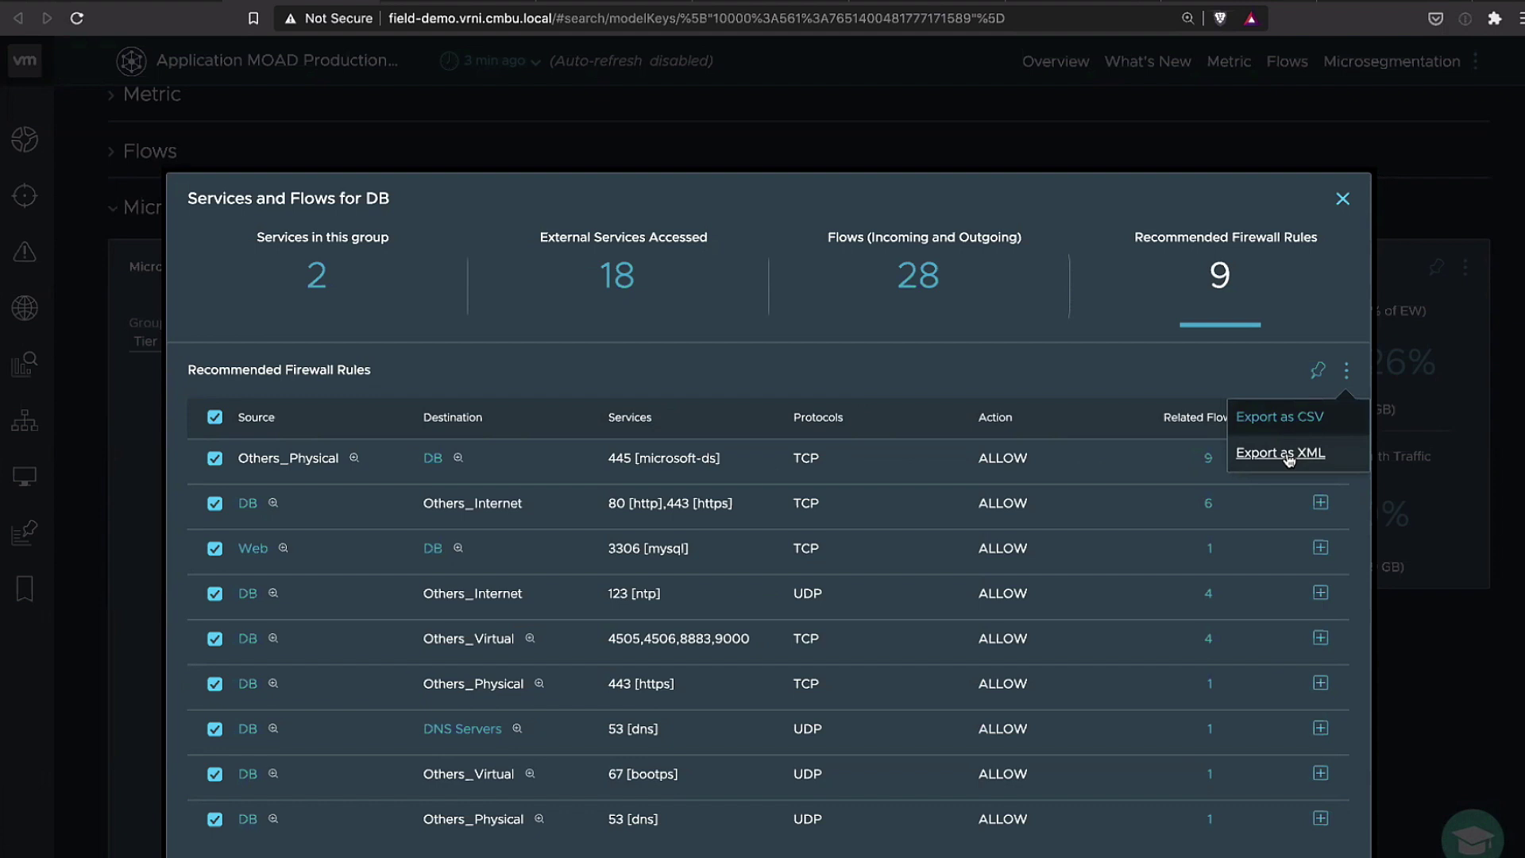
pyautogui.click(672, 384)
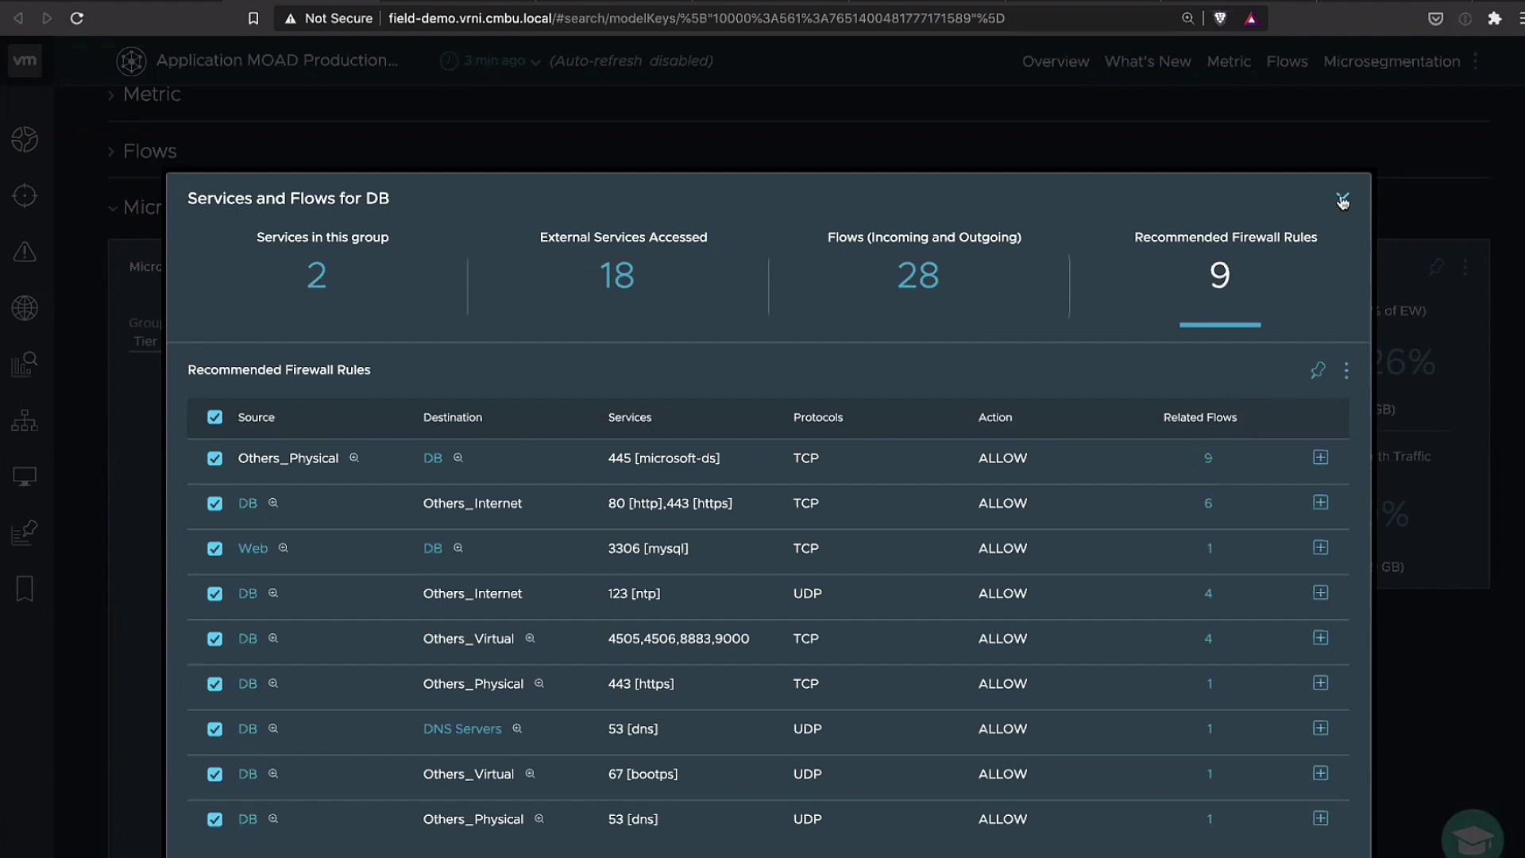
# Close the DB details, return to the Overview, and open the MOAD Migration Planning pinboard
pyautogui.press('Escape')
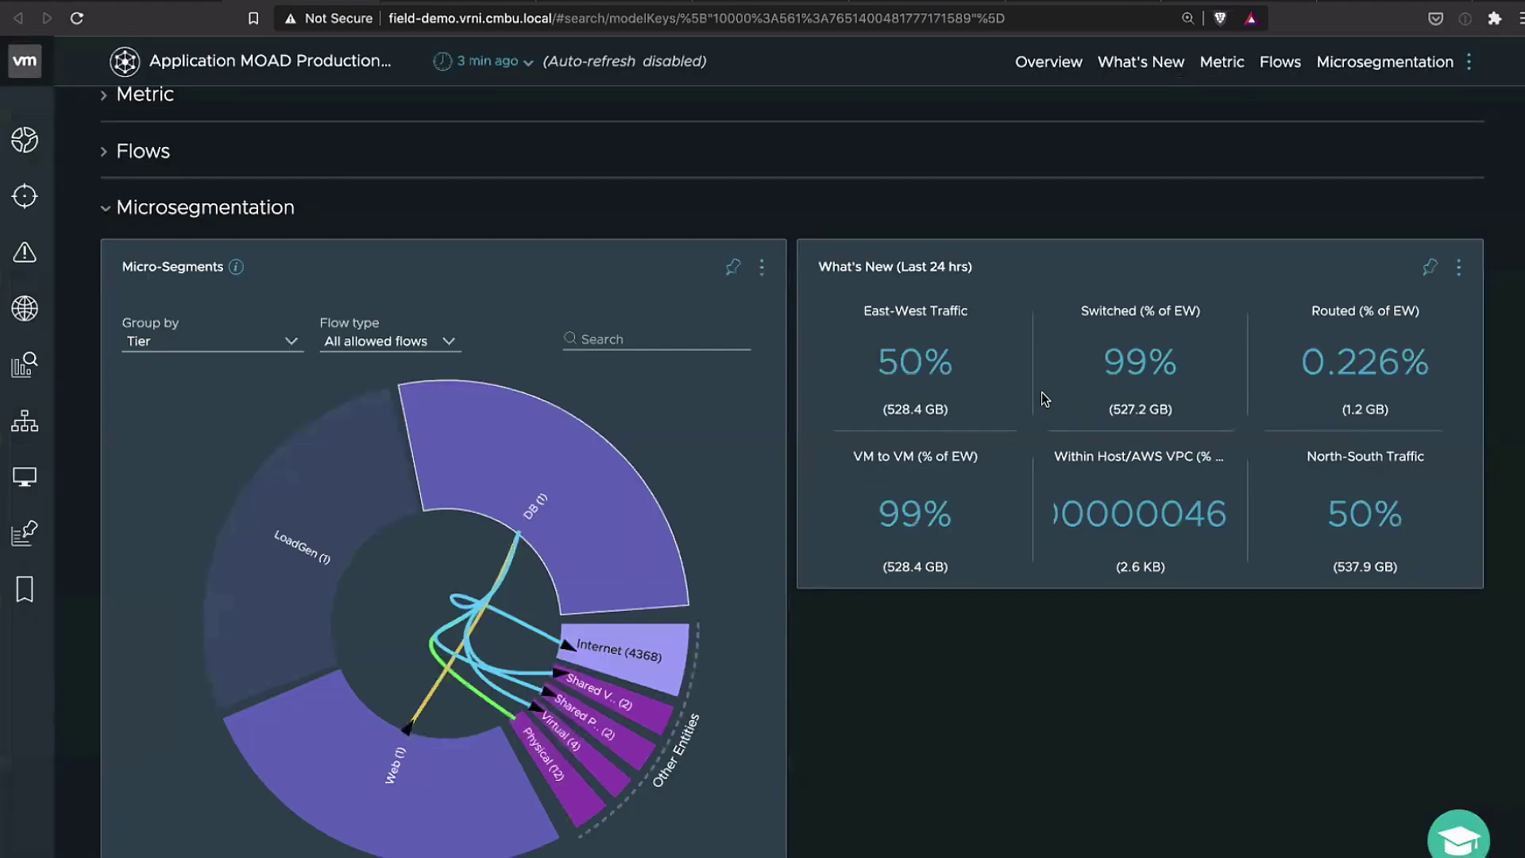
pyautogui.scroll(6, 1049, 397)
pyautogui.scroll(10, 1065, 402)
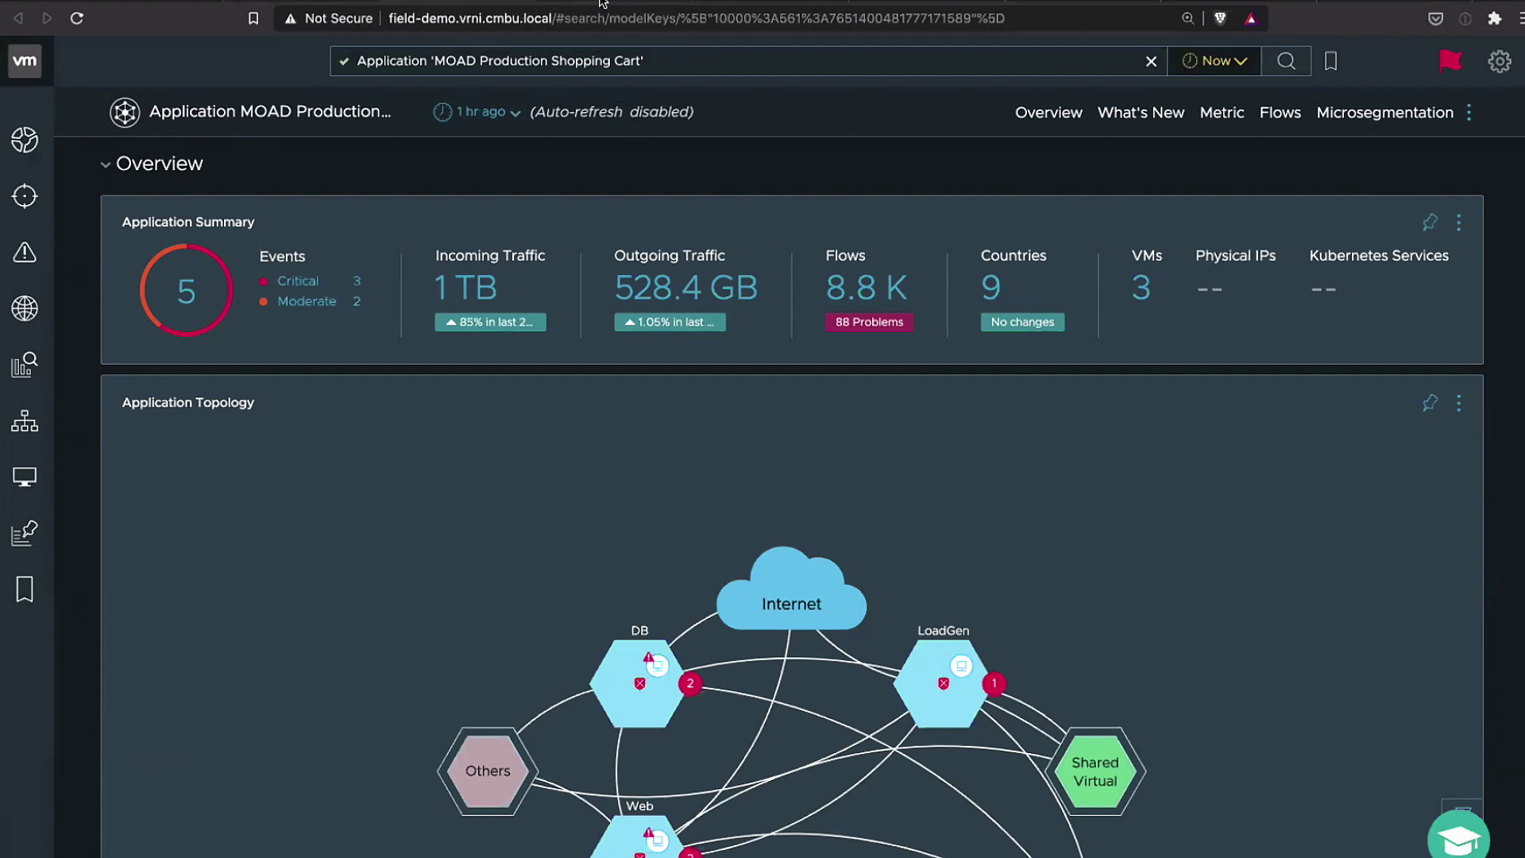
pyautogui.click(602, 2)
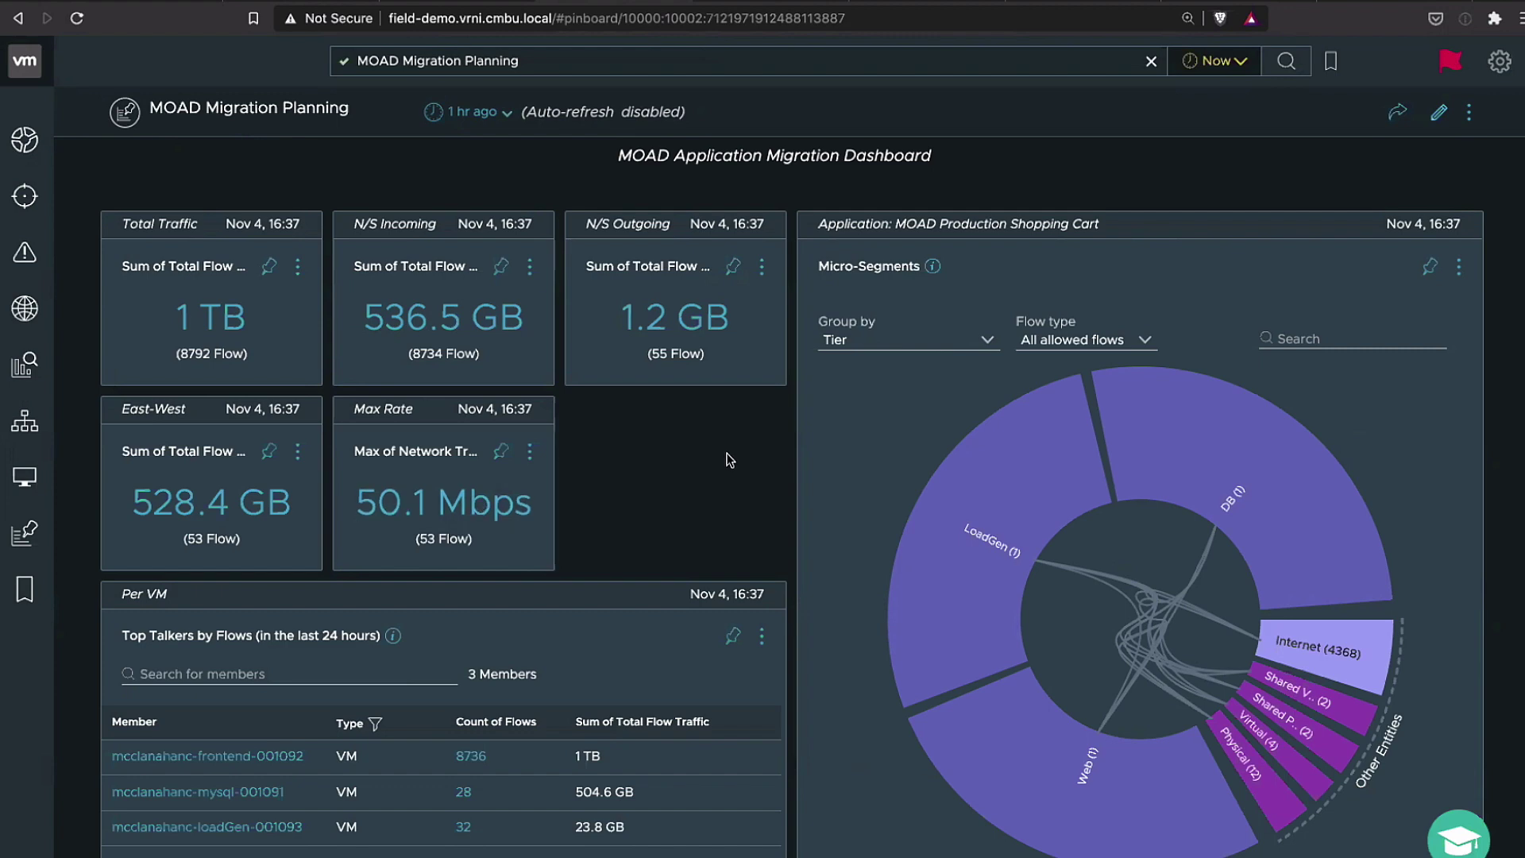
# Scroll through the MOAD Migration Planning dashboard to review its widgets, including top-talker VMs
pyautogui.scroll(-1, 1514, 342)
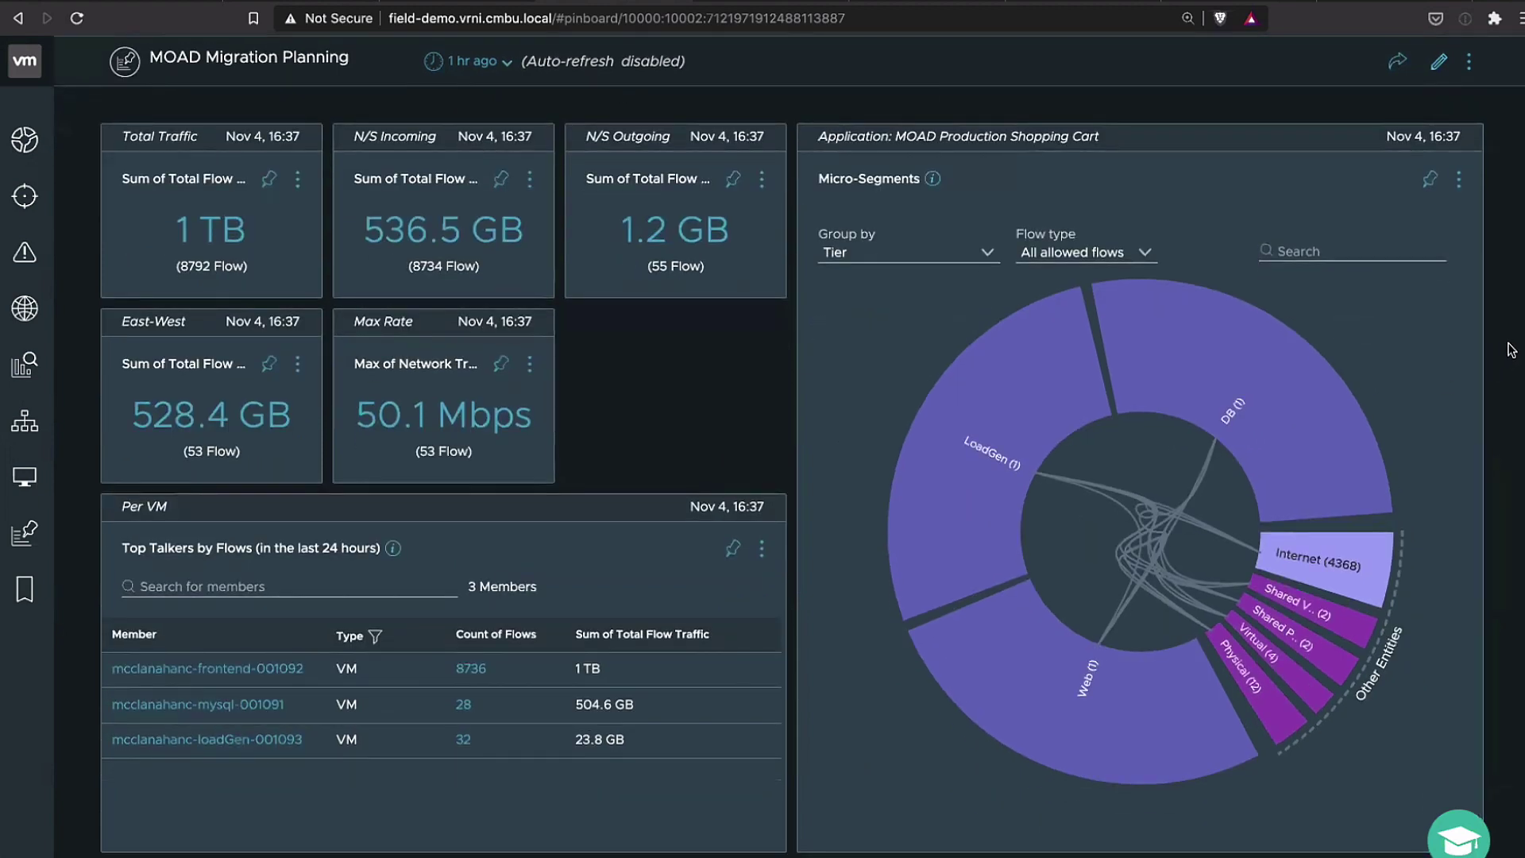
pyautogui.scroll(1, 1510, 350)
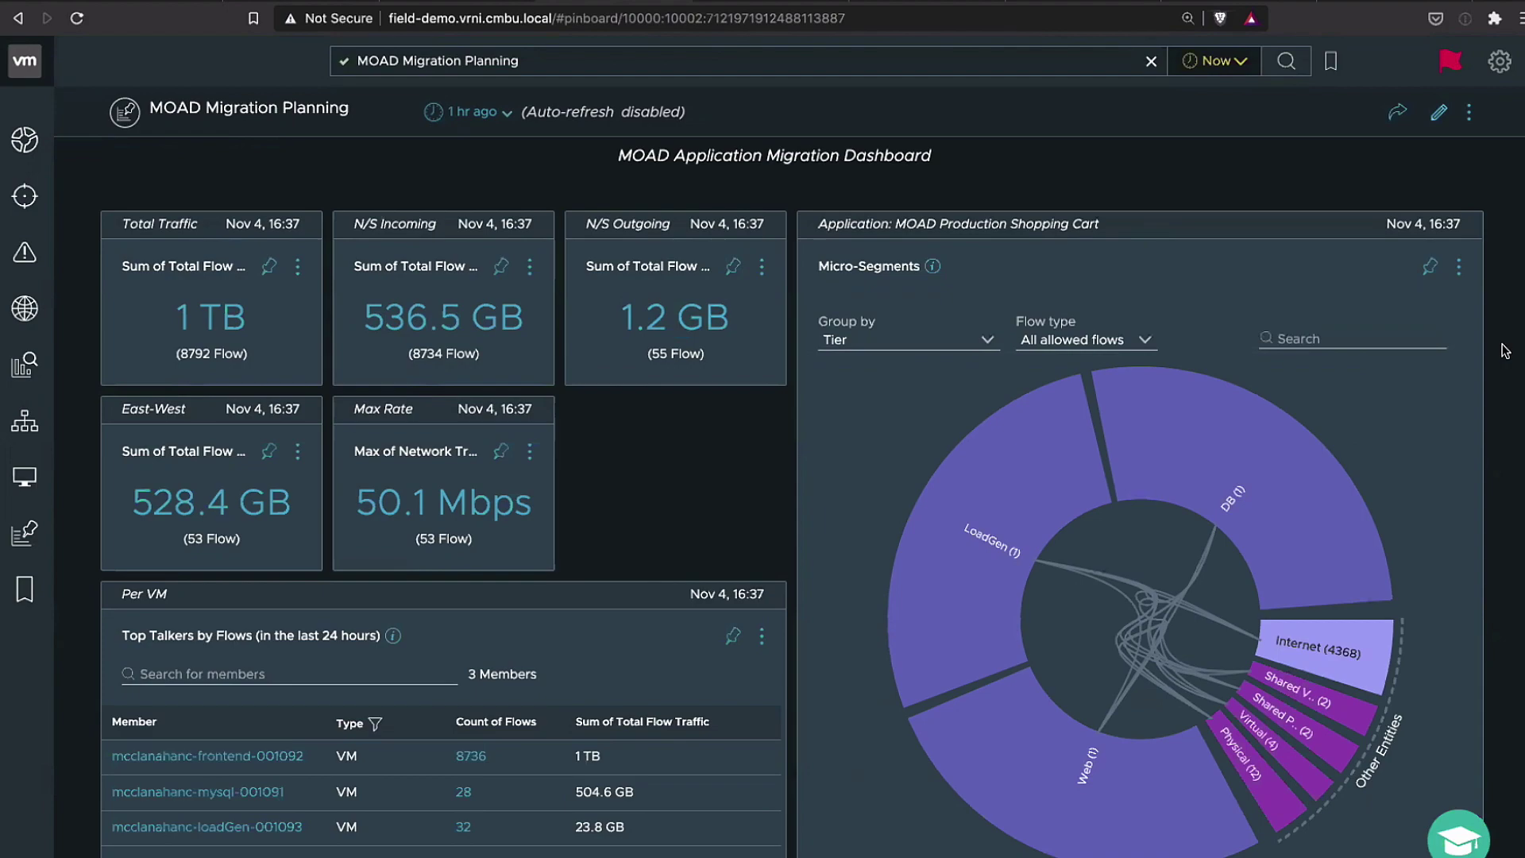
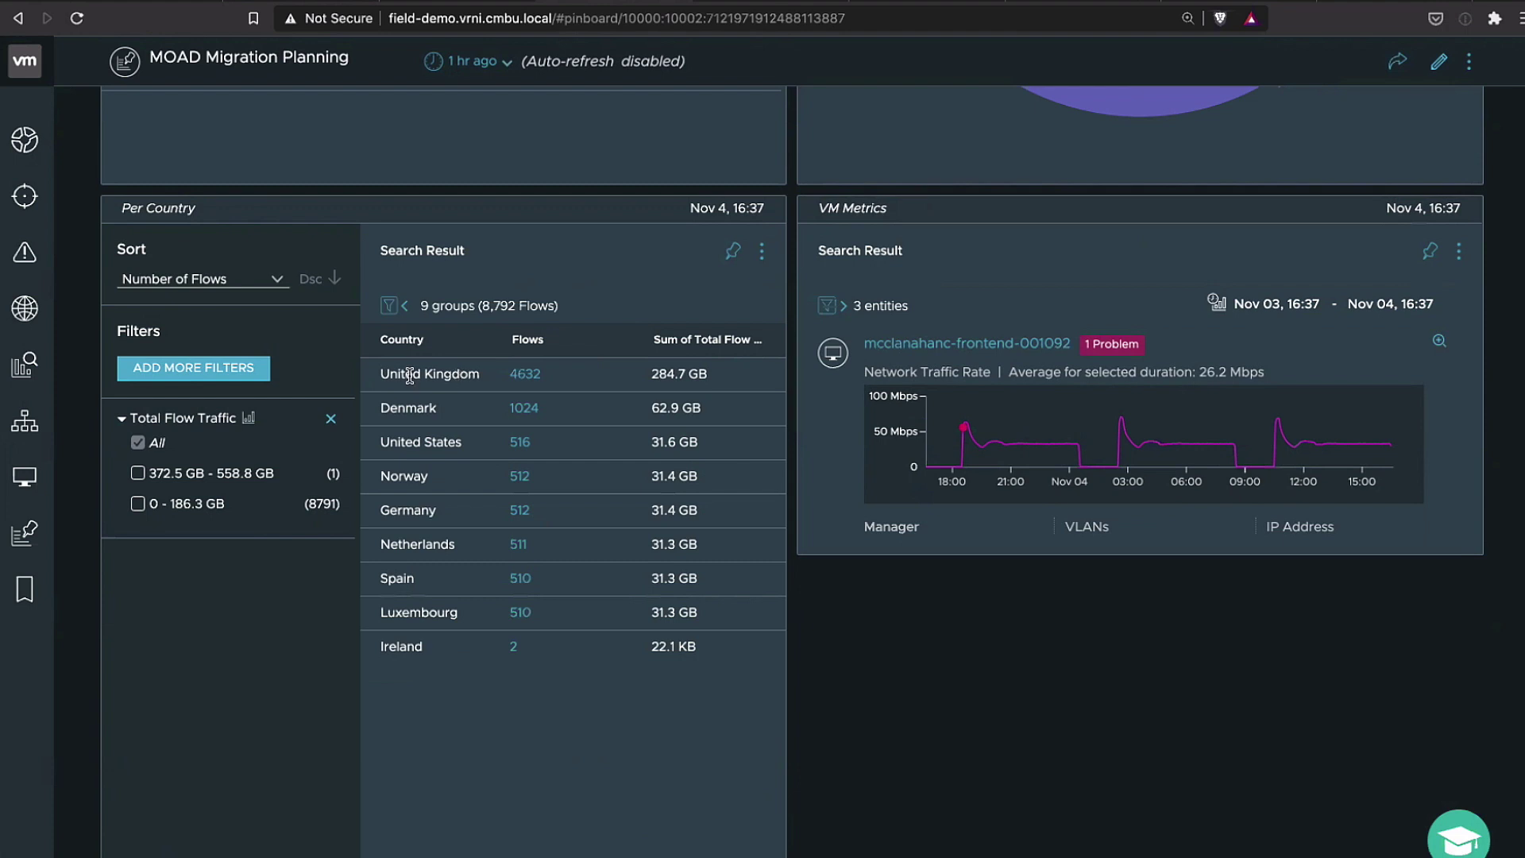
# Review the VMware HCX Migration page before running the sync
pyautogui.doubleClick(410, 375)
pyautogui.click(444, 379)
pyautogui.scroll(-3, 1088, 705)
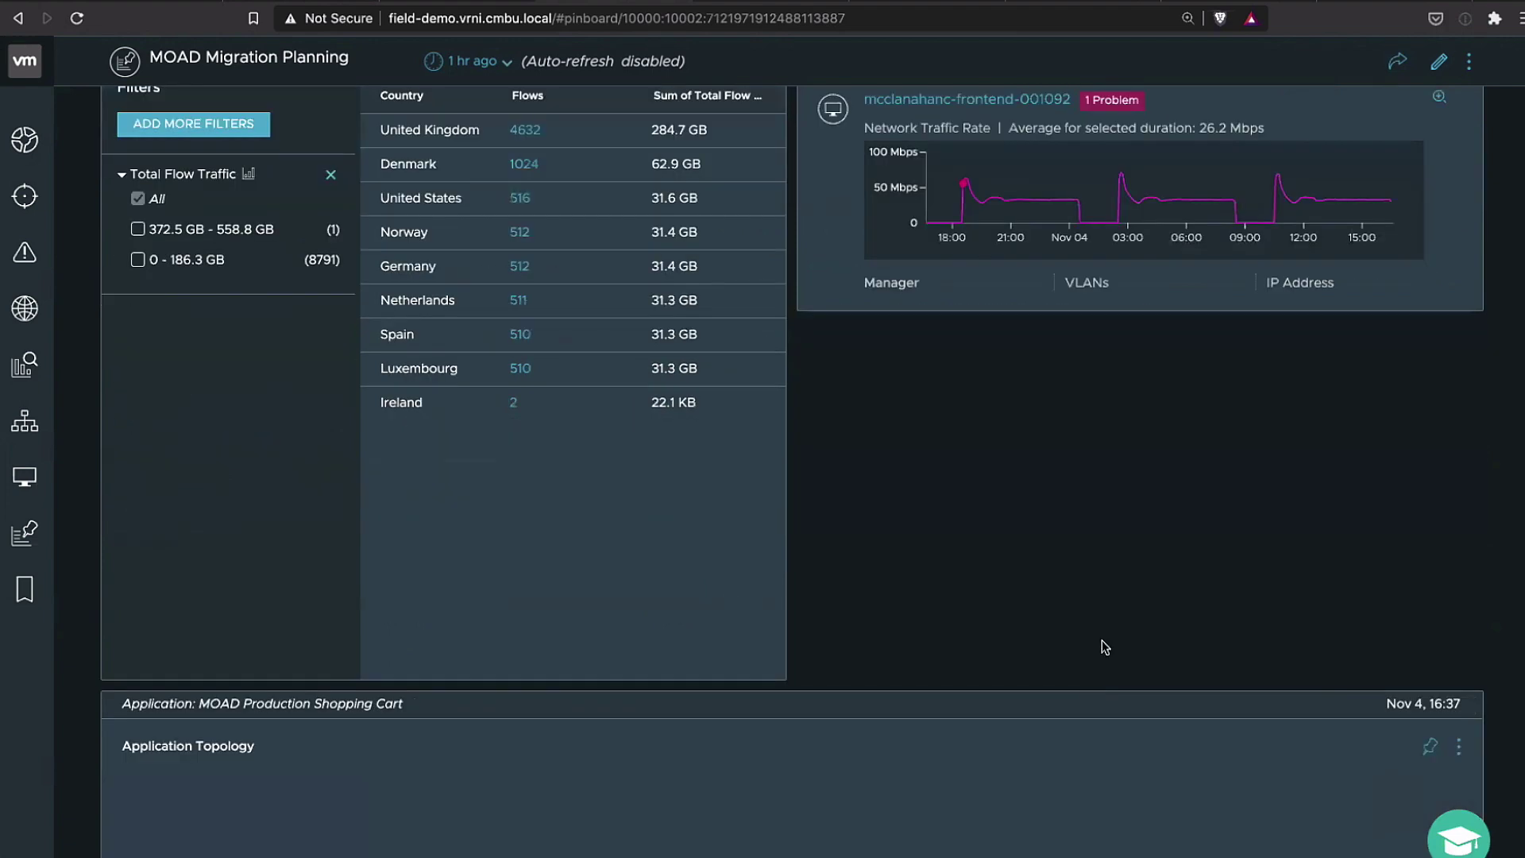
pyautogui.scroll(4, 1104, 649)
pyautogui.scroll(5, 1104, 649)
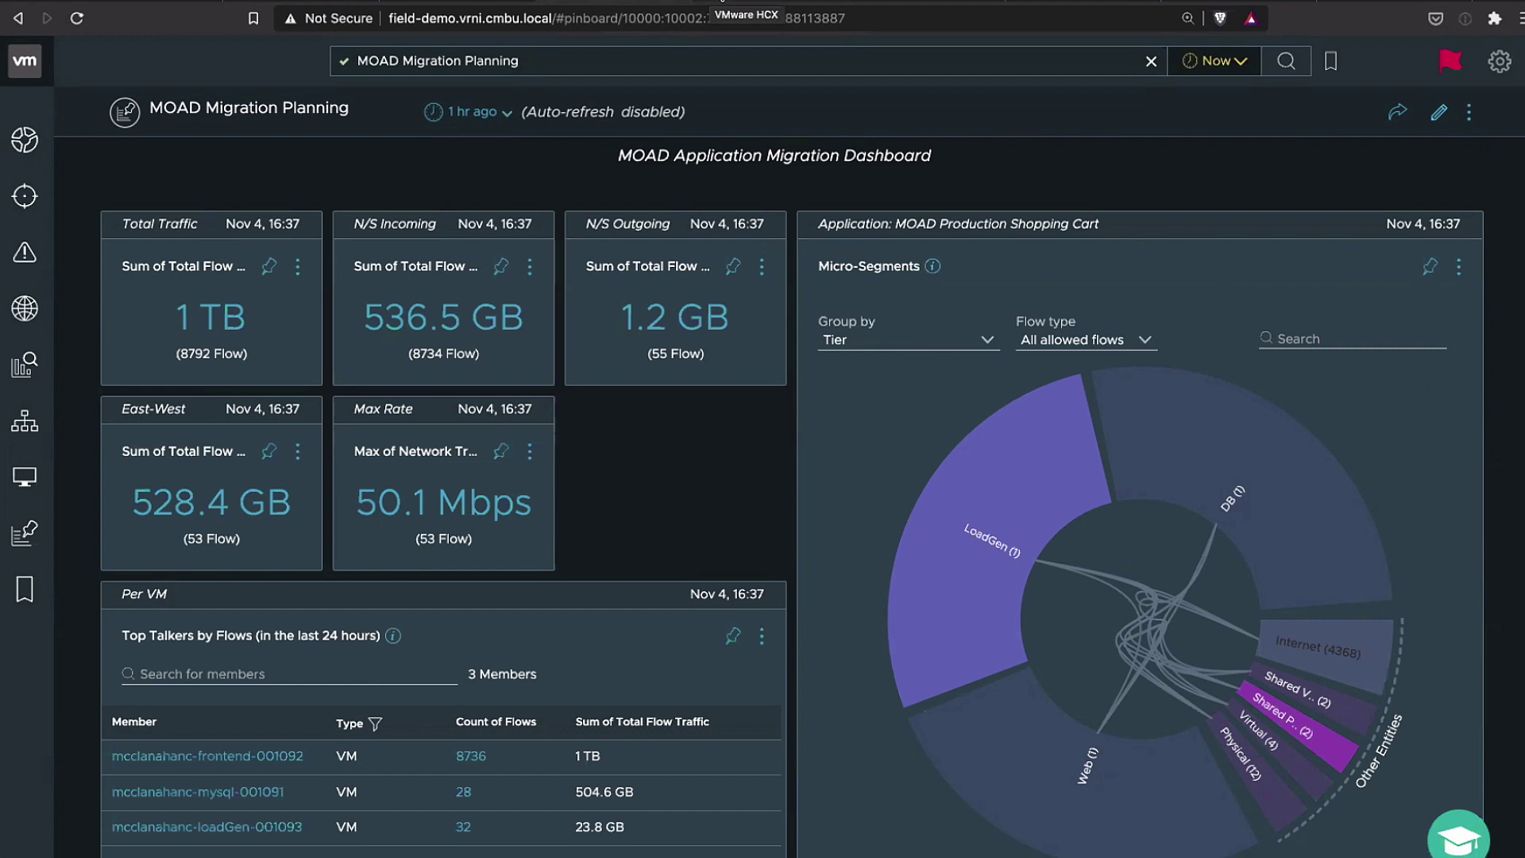
pyautogui.click(722, 2)
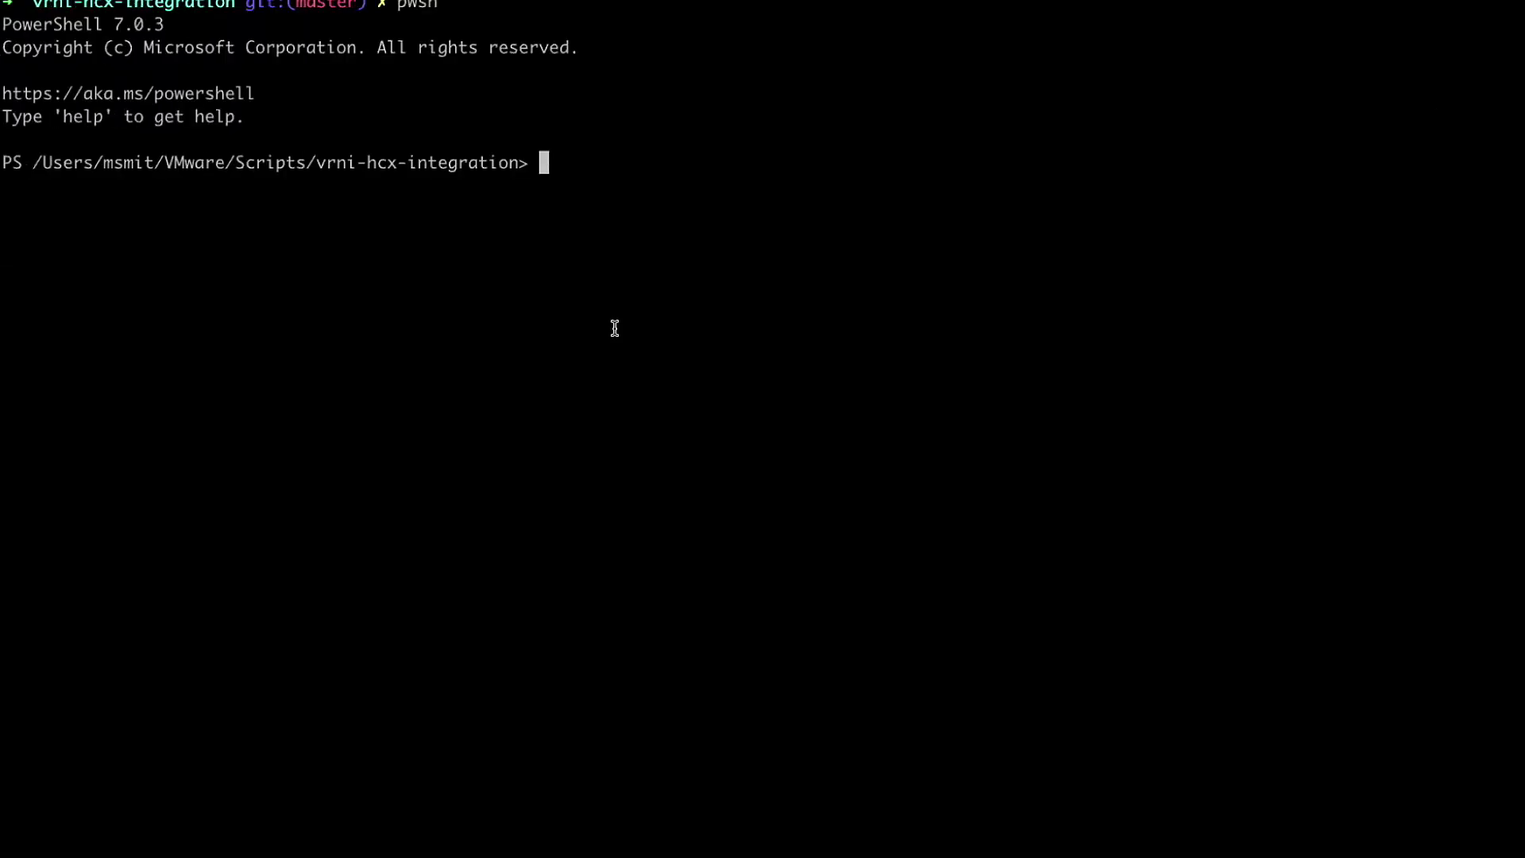
# Run ./demo.ps1 to create five mobility groups dated 2020-11-04, then return to HCX
pyautogui.write('./demo.ps1')
pyautogui.press('Return')
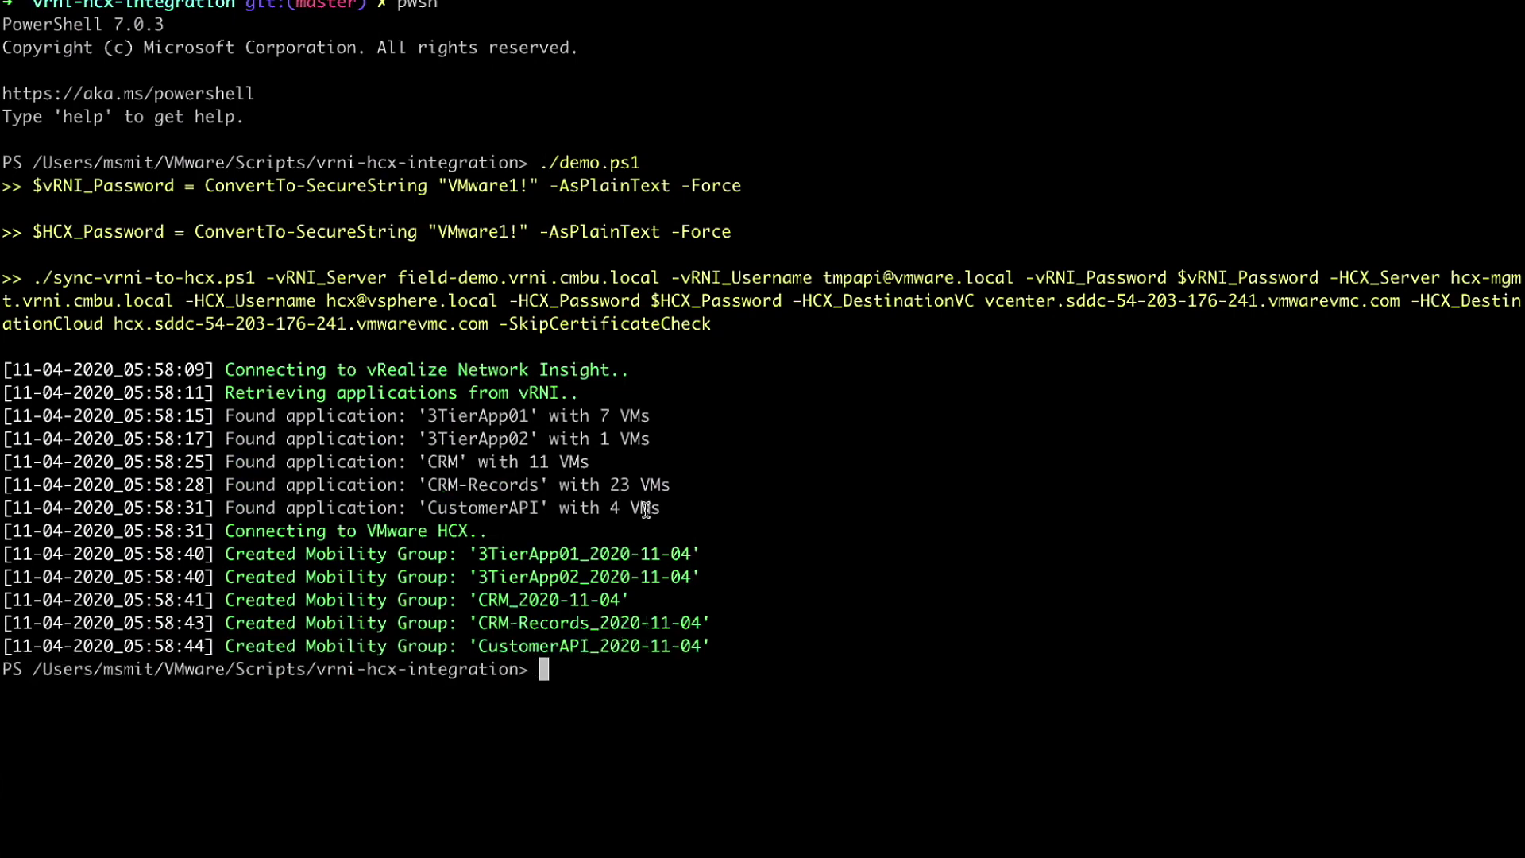
pyautogui.hotkey('ctrl', 'Right')
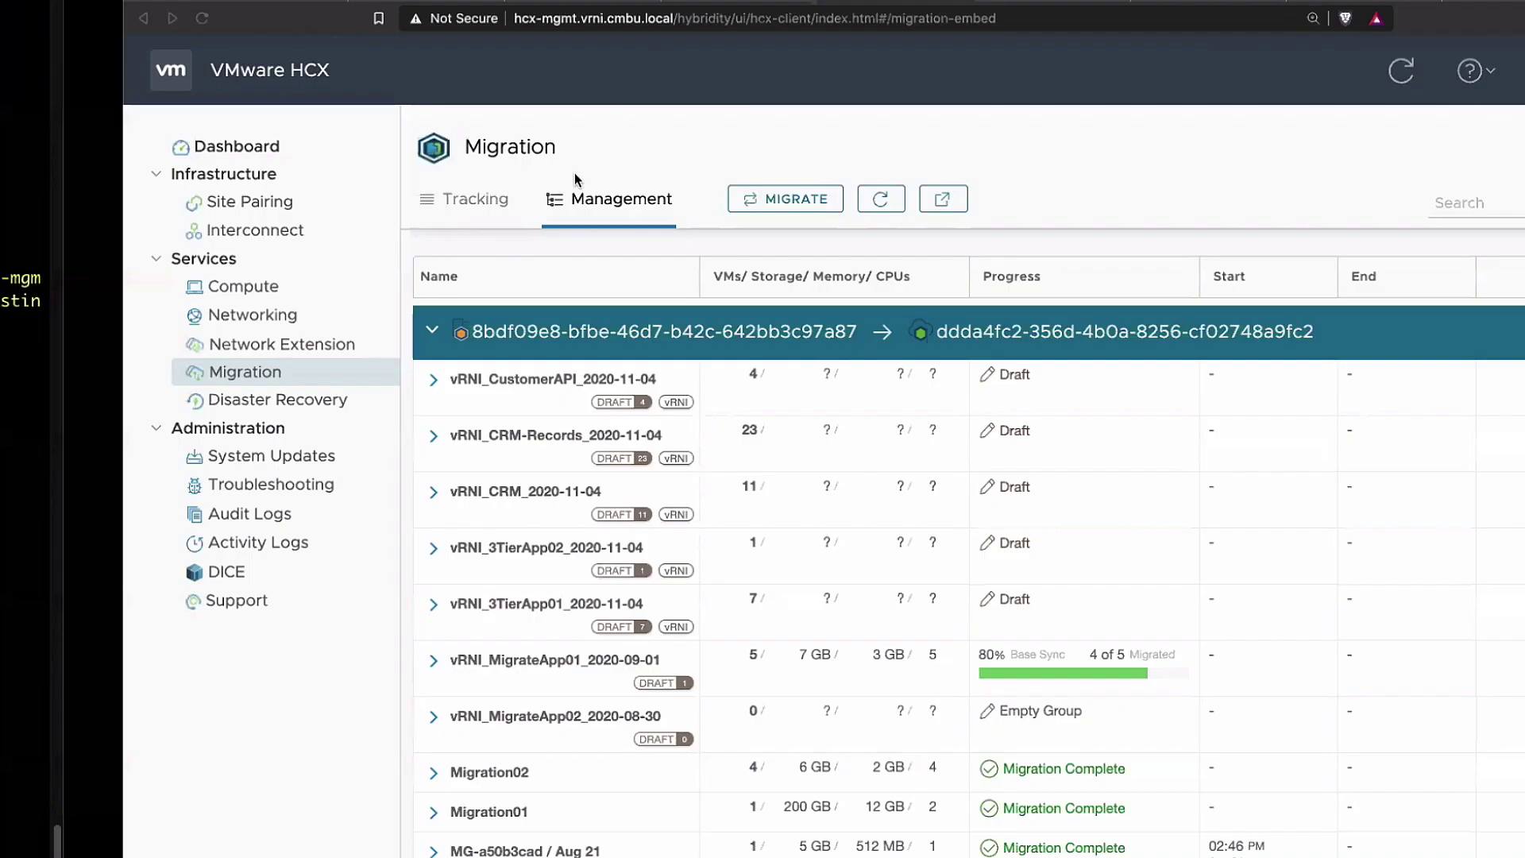
pyautogui.click(308, 380)
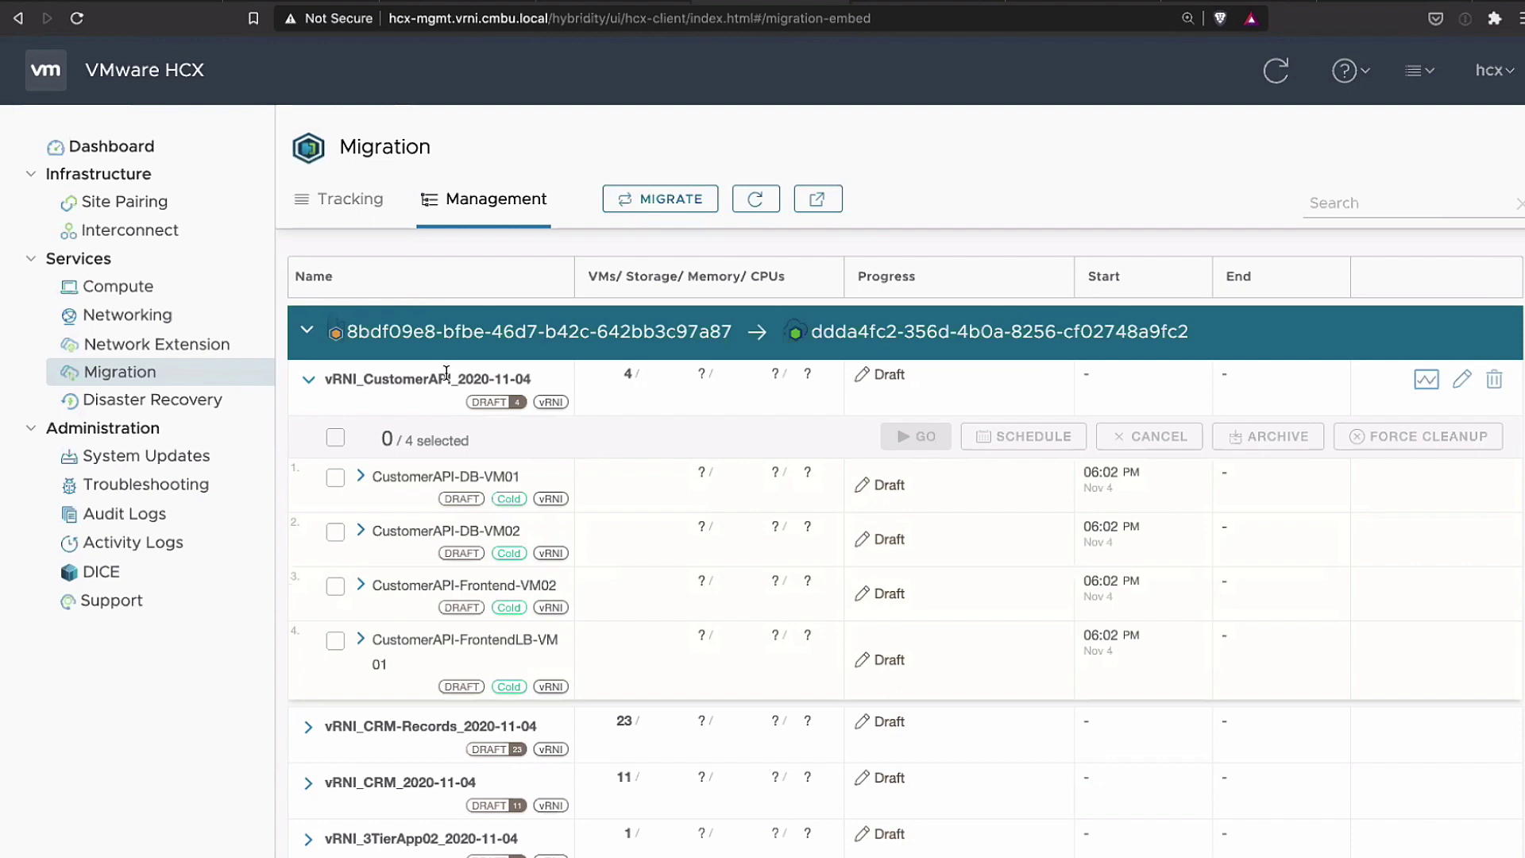
pyautogui.click(308, 379)
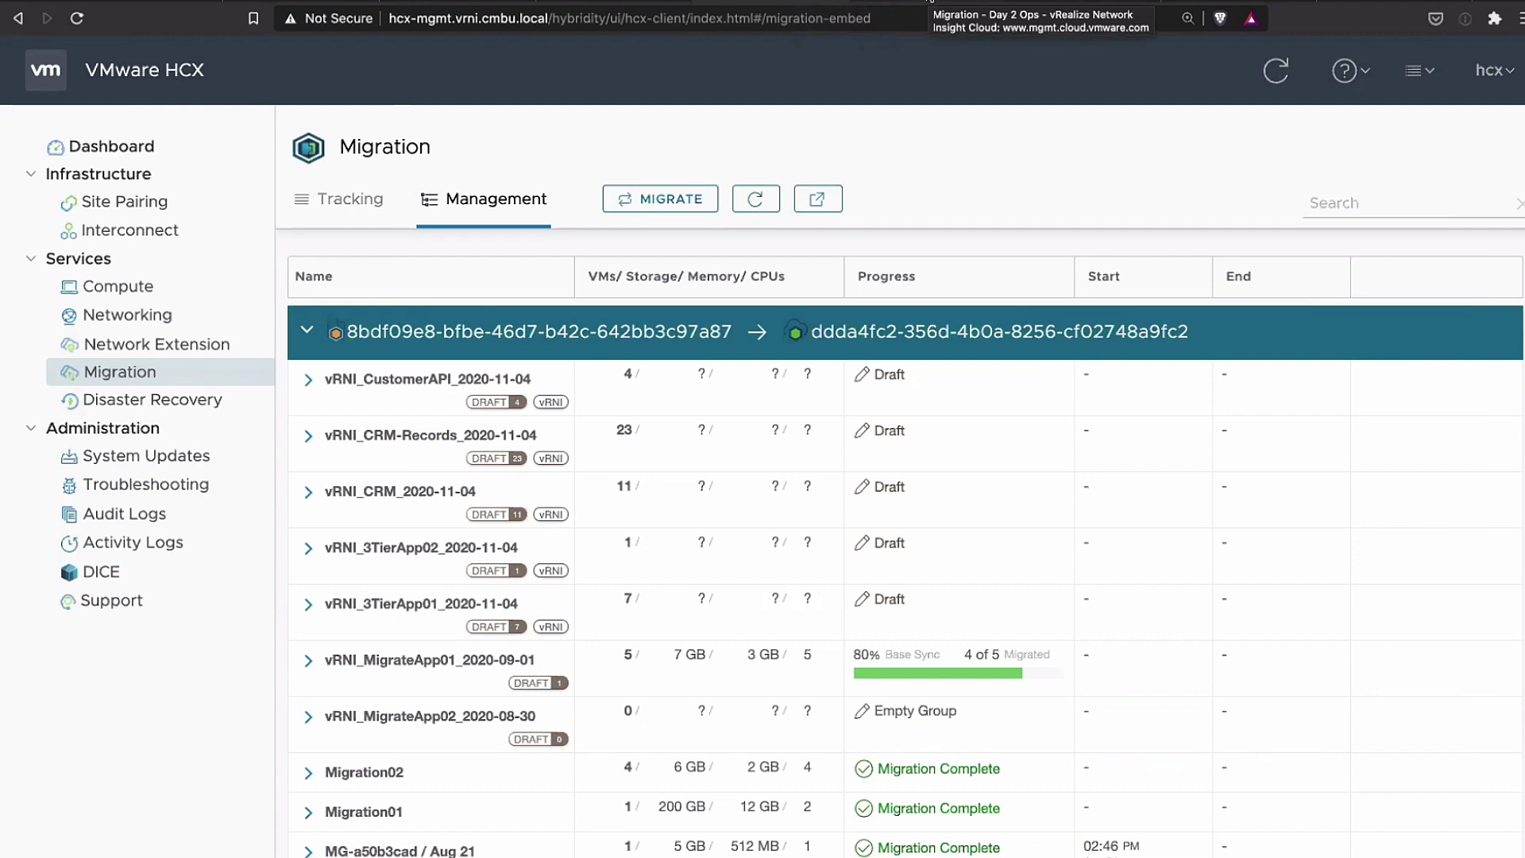
# Open the Migration - Day 2 Ops pinboard and scroll to the VMC SDDC traffic widget showing 3,457 flows
pyautogui.click(931, 2)
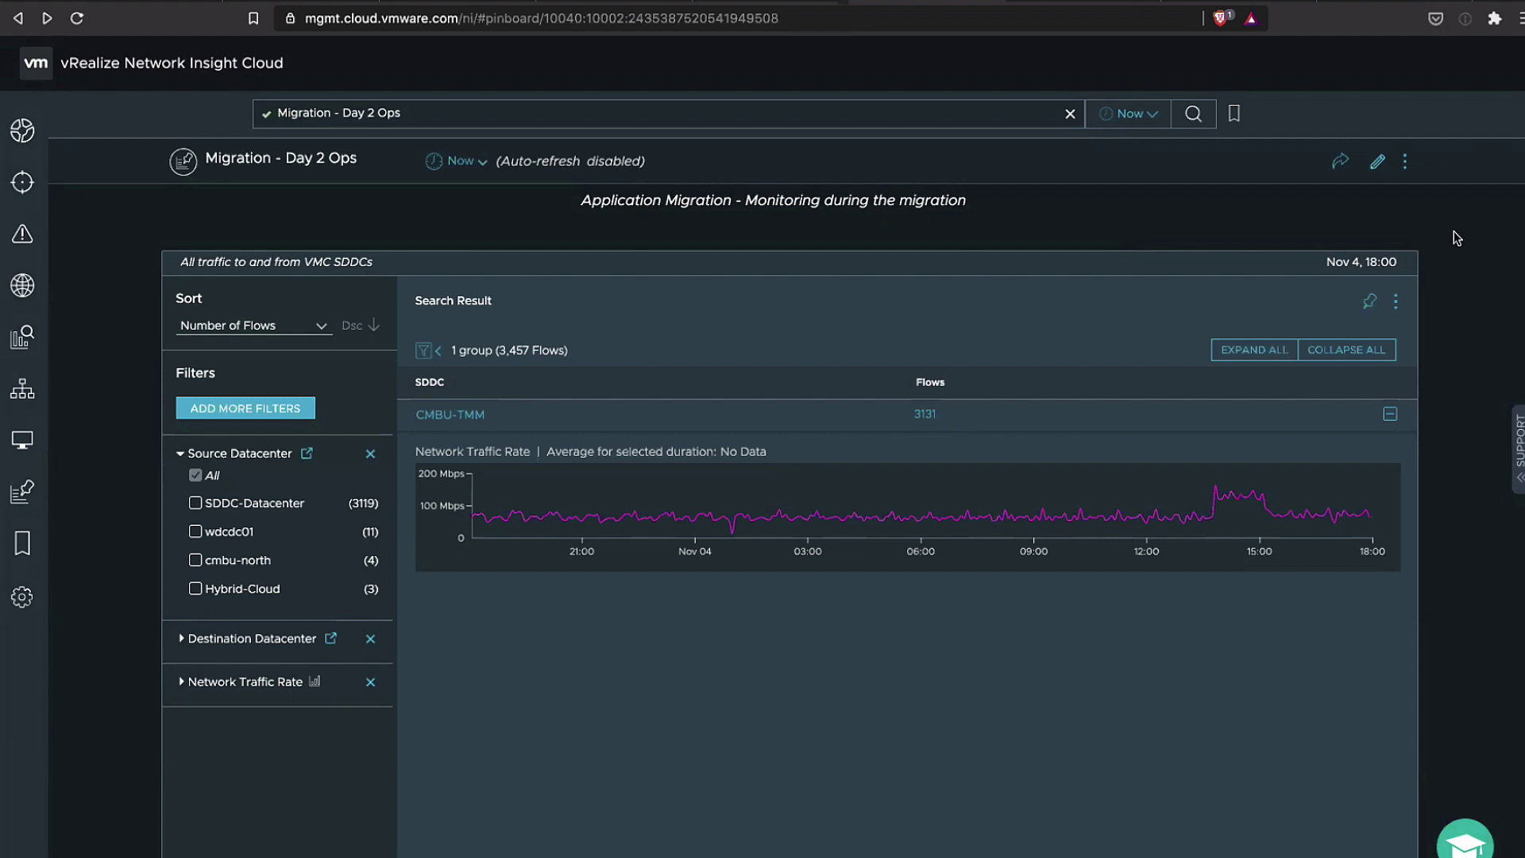
pyautogui.scroll(-1, 1457, 239)
pyautogui.scroll(1, 1456, 238)
pyautogui.scroll(-1, 1451, 260)
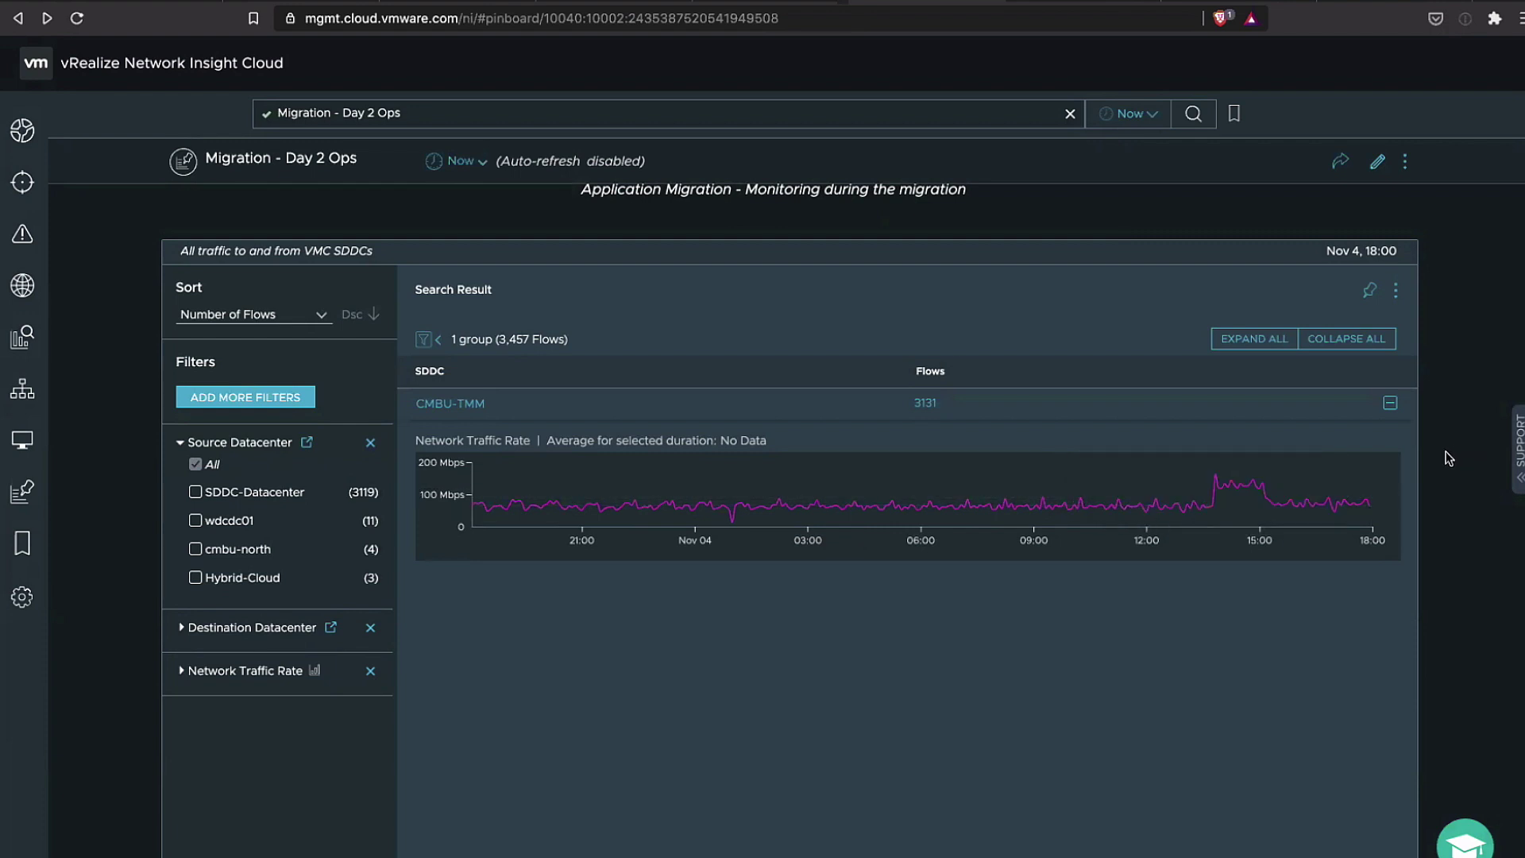
pyautogui.scroll(-3, 1447, 453)
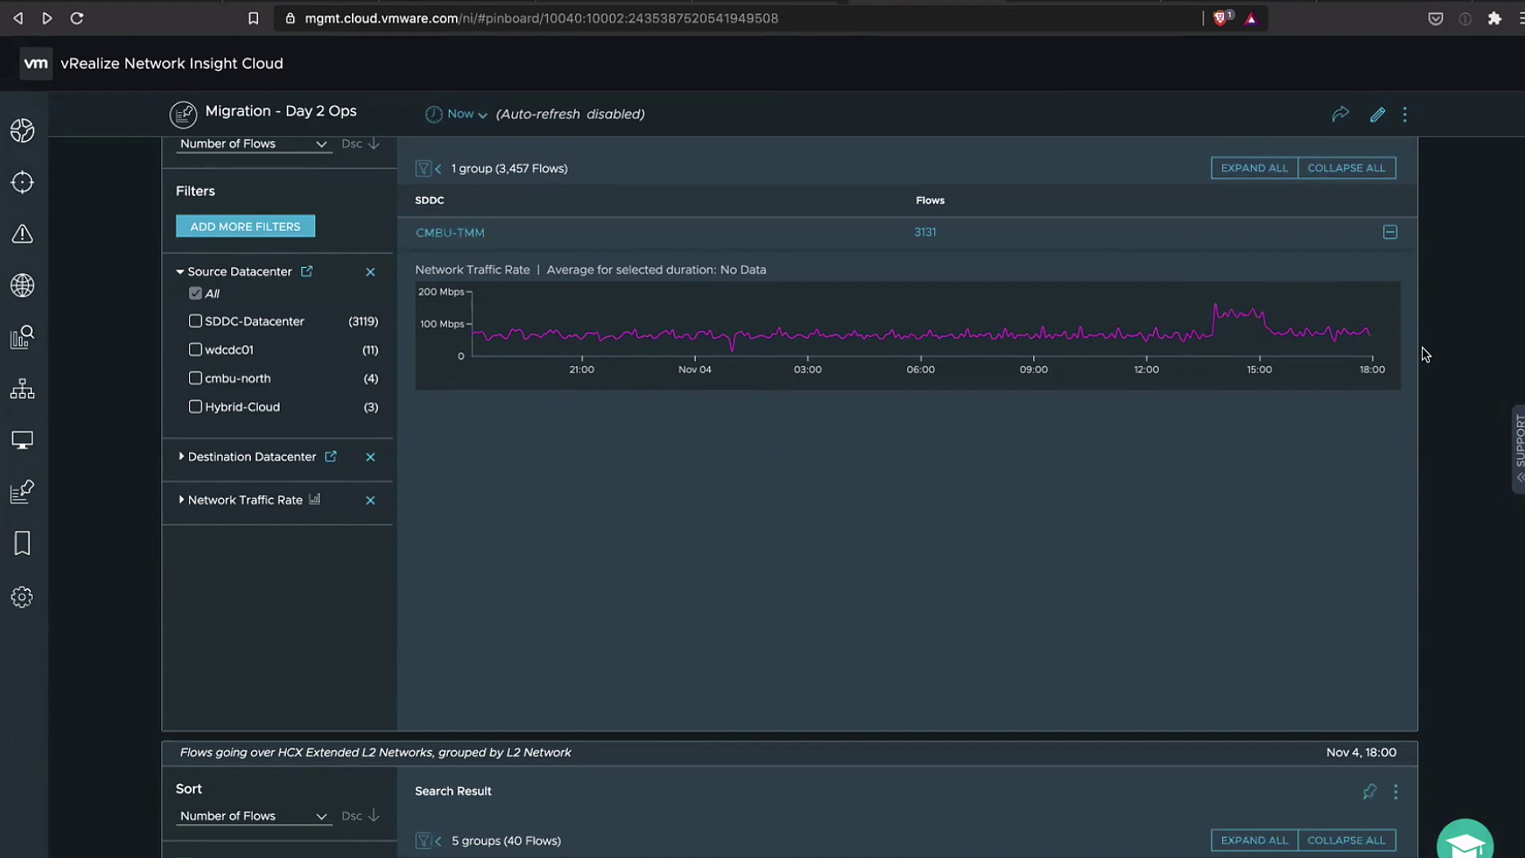
pyautogui.scroll(-1, 1434, 357)
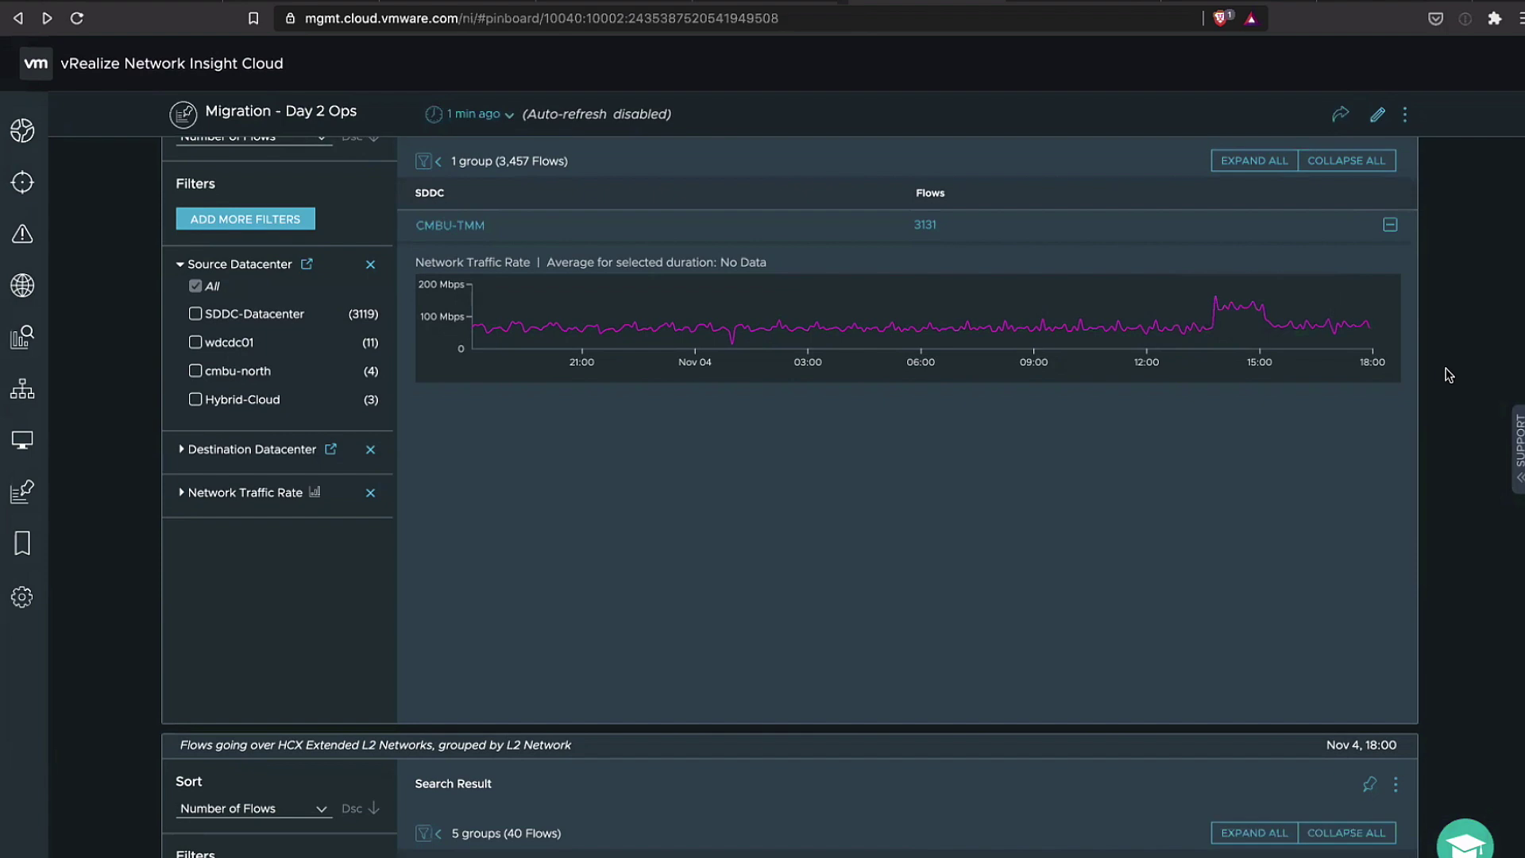
pyautogui.scroll(-5, 1446, 369)
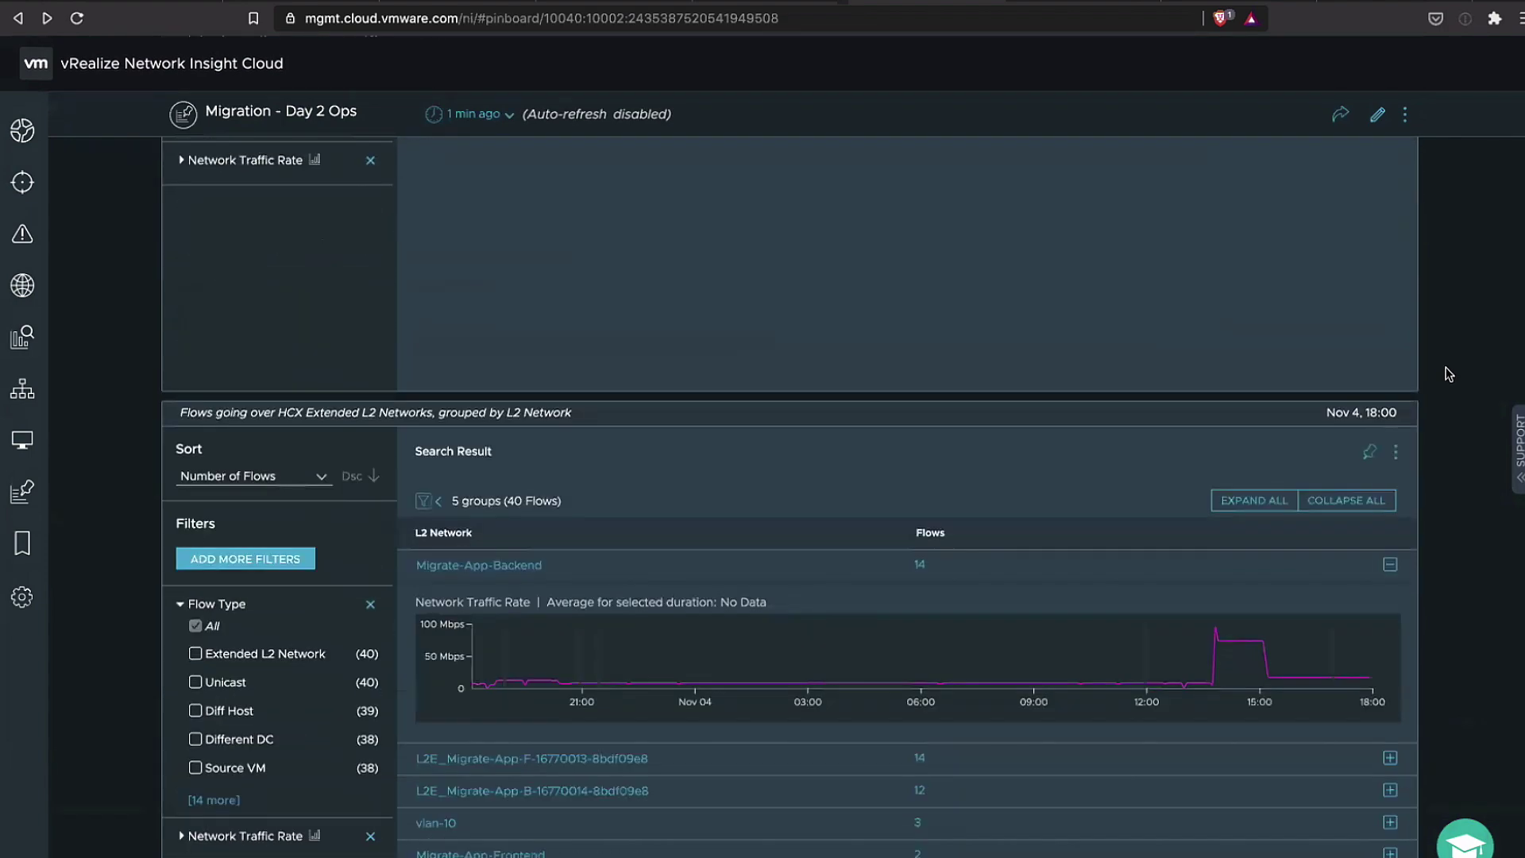
# Expand the Network Traffic Rate chart for L2E_Migrate-App-F-16770013-8bdf09e8 in the L2 Network results
pyautogui.scroll(-3, 1447, 373)
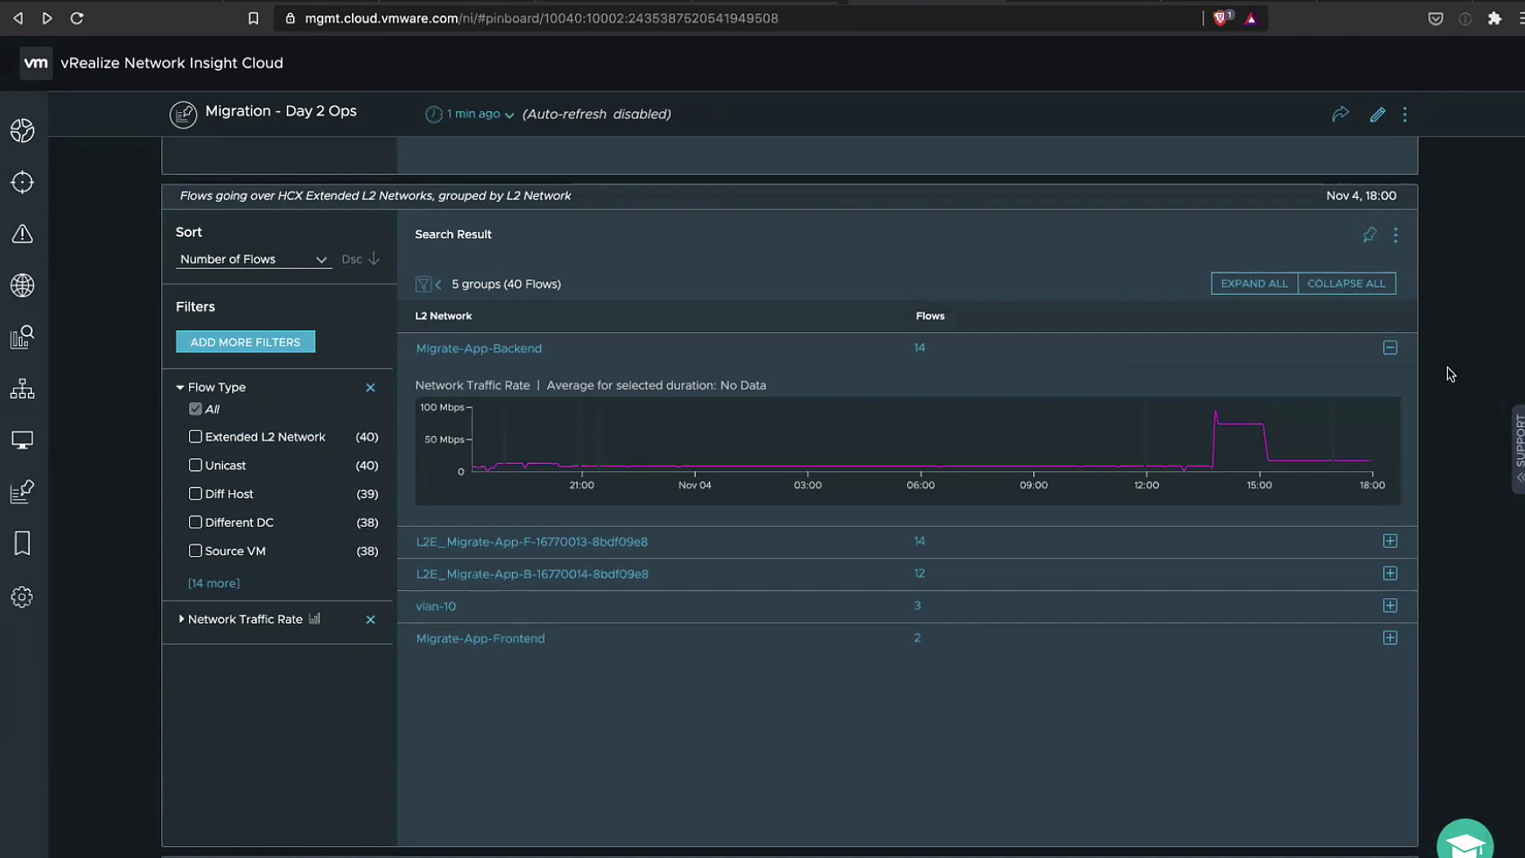
pyautogui.scroll(-1, 1448, 374)
pyautogui.scroll(-1, 1447, 376)
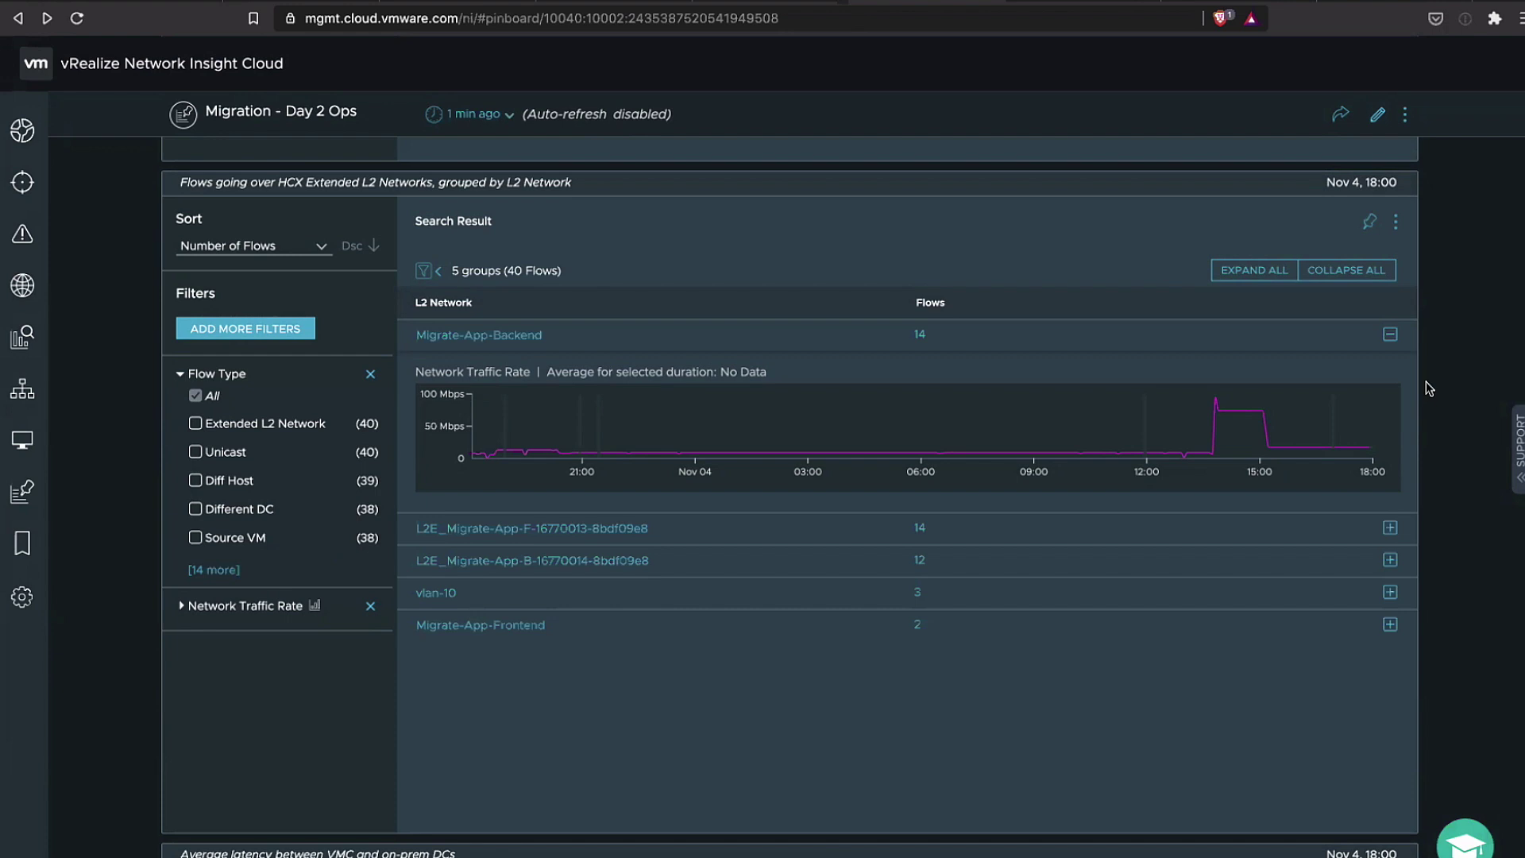
pyautogui.scroll(-1, 1430, 387)
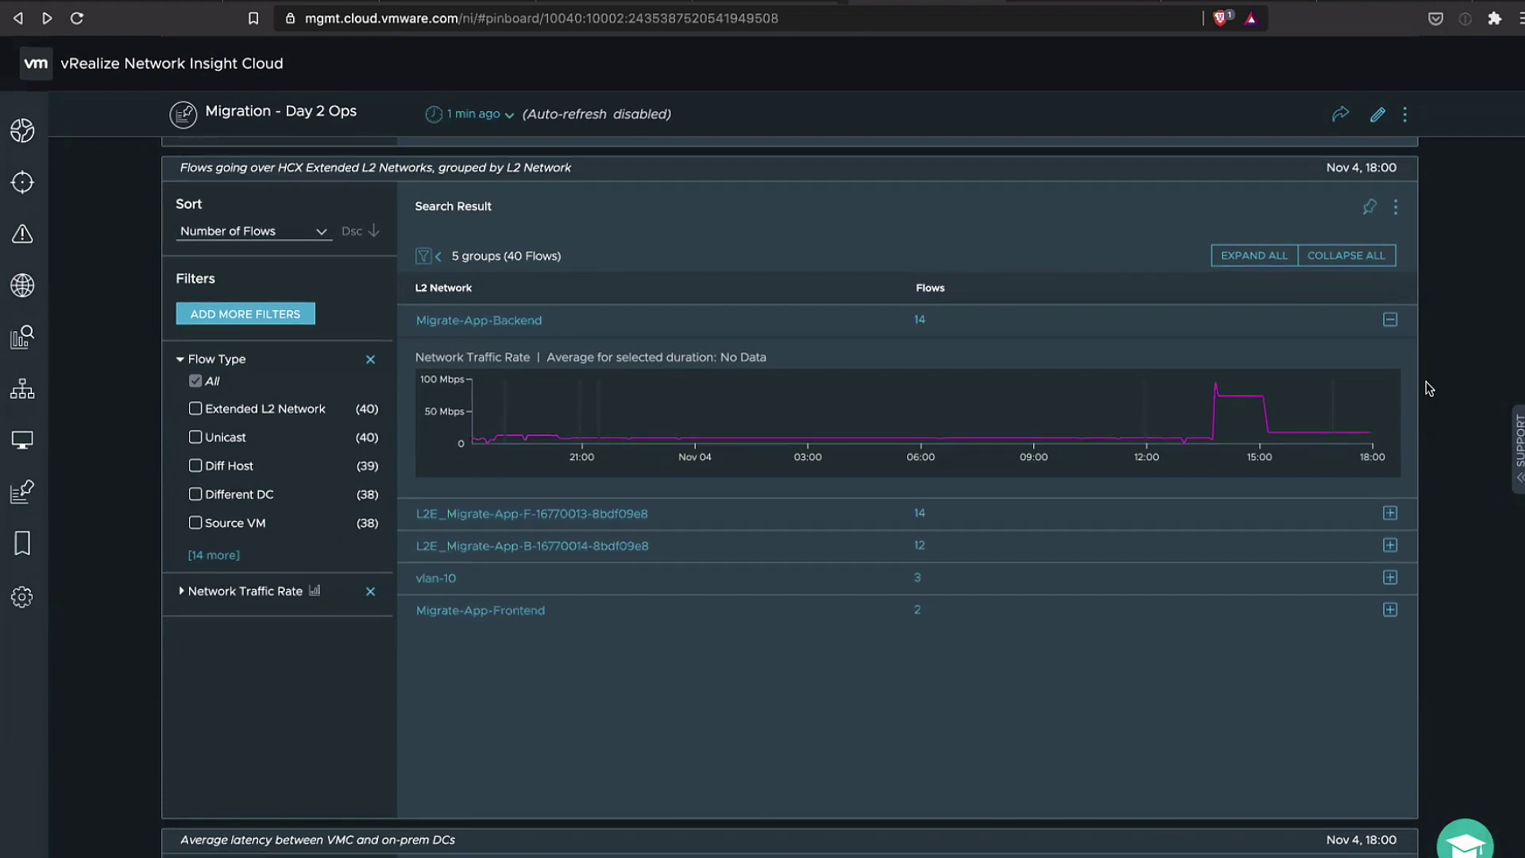
pyautogui.scroll(-2, 1430, 389)
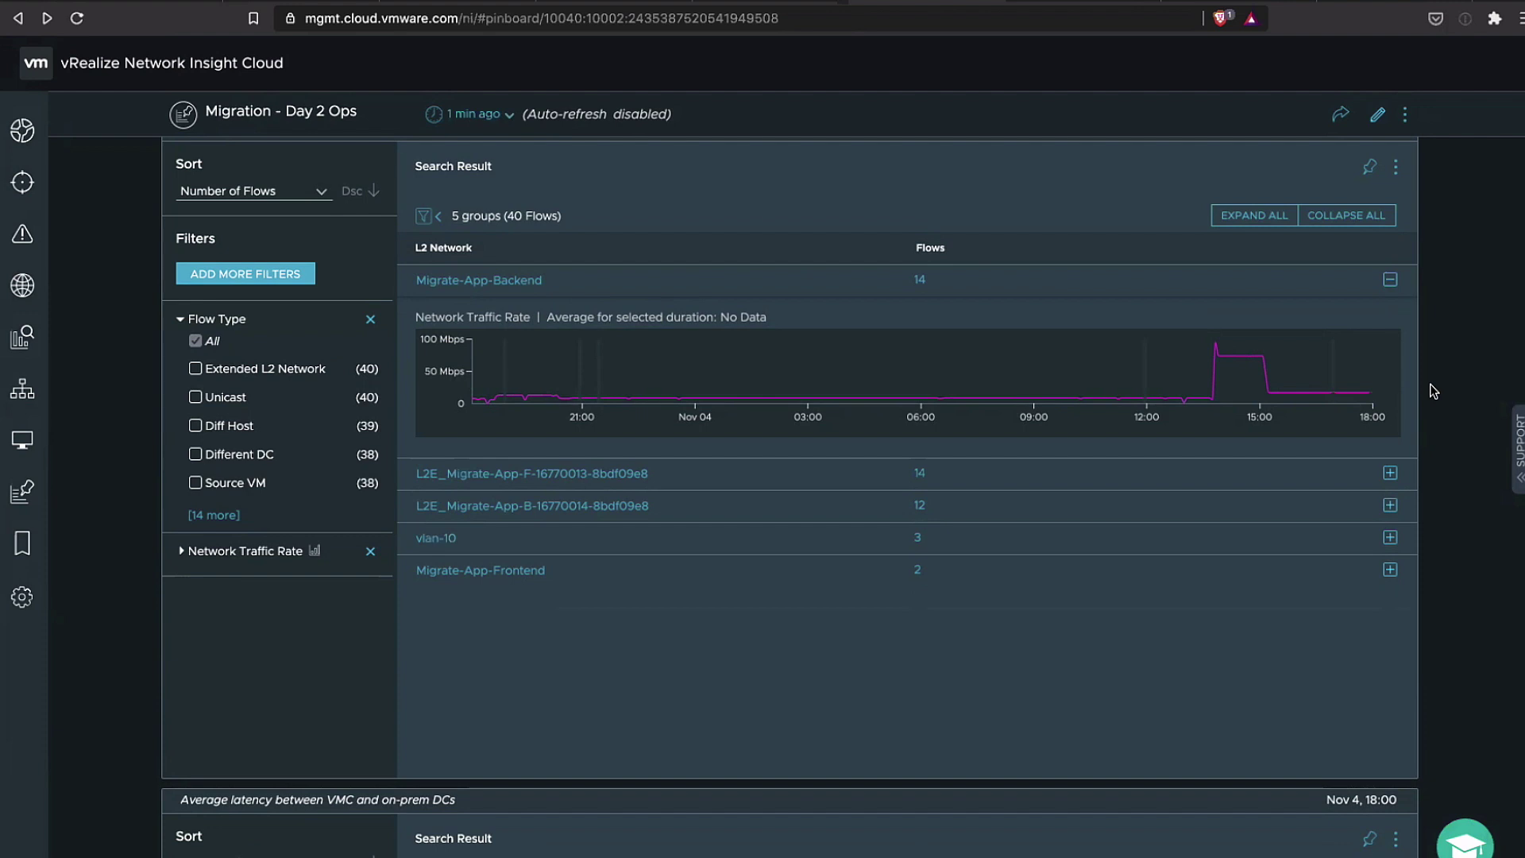
pyautogui.scroll(-1, 1434, 390)
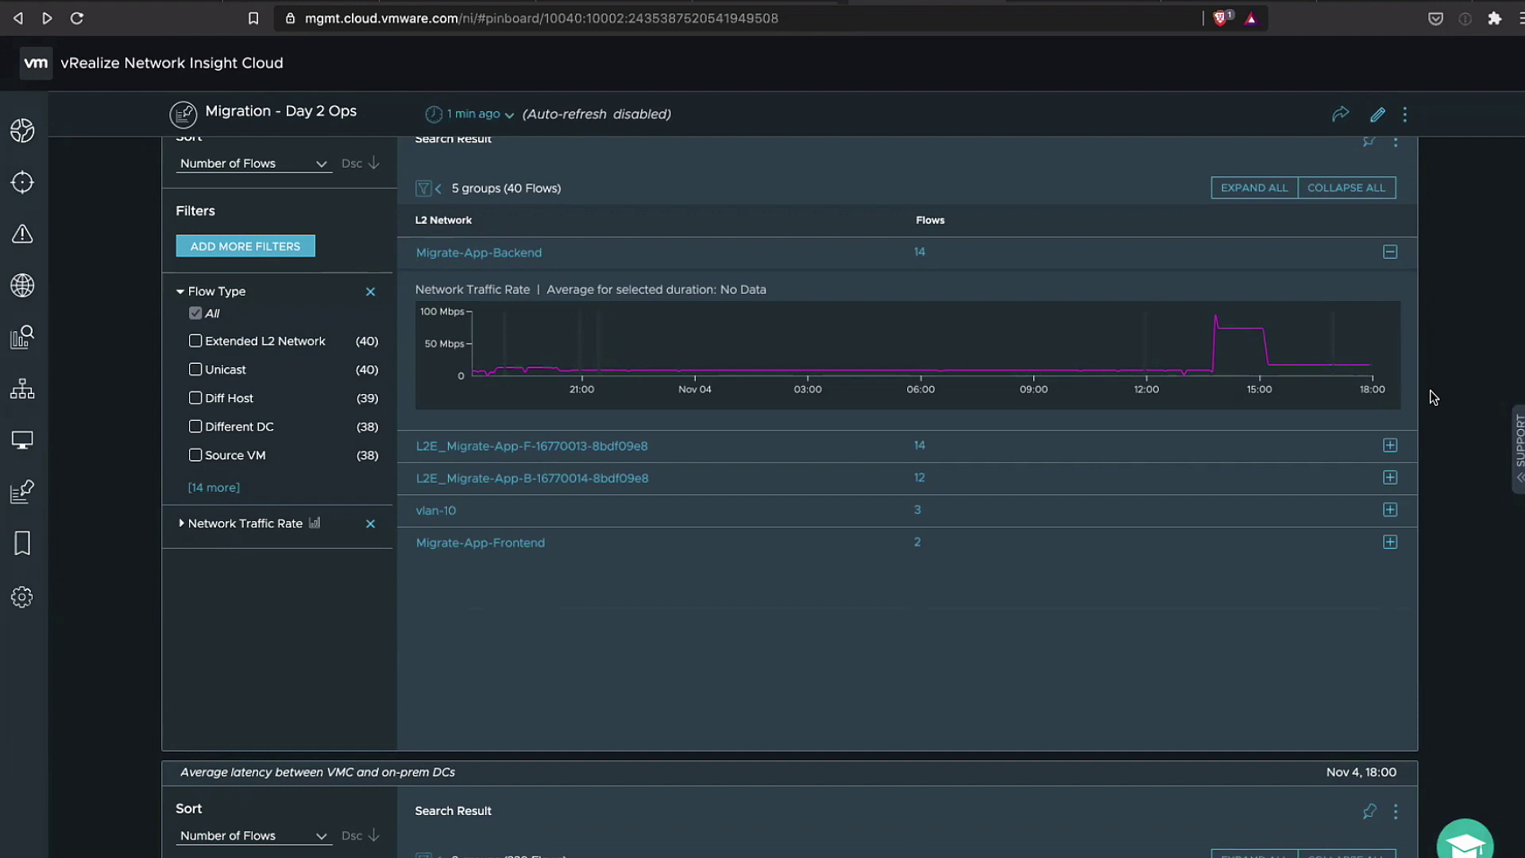
pyautogui.moveTo(1335, 367)
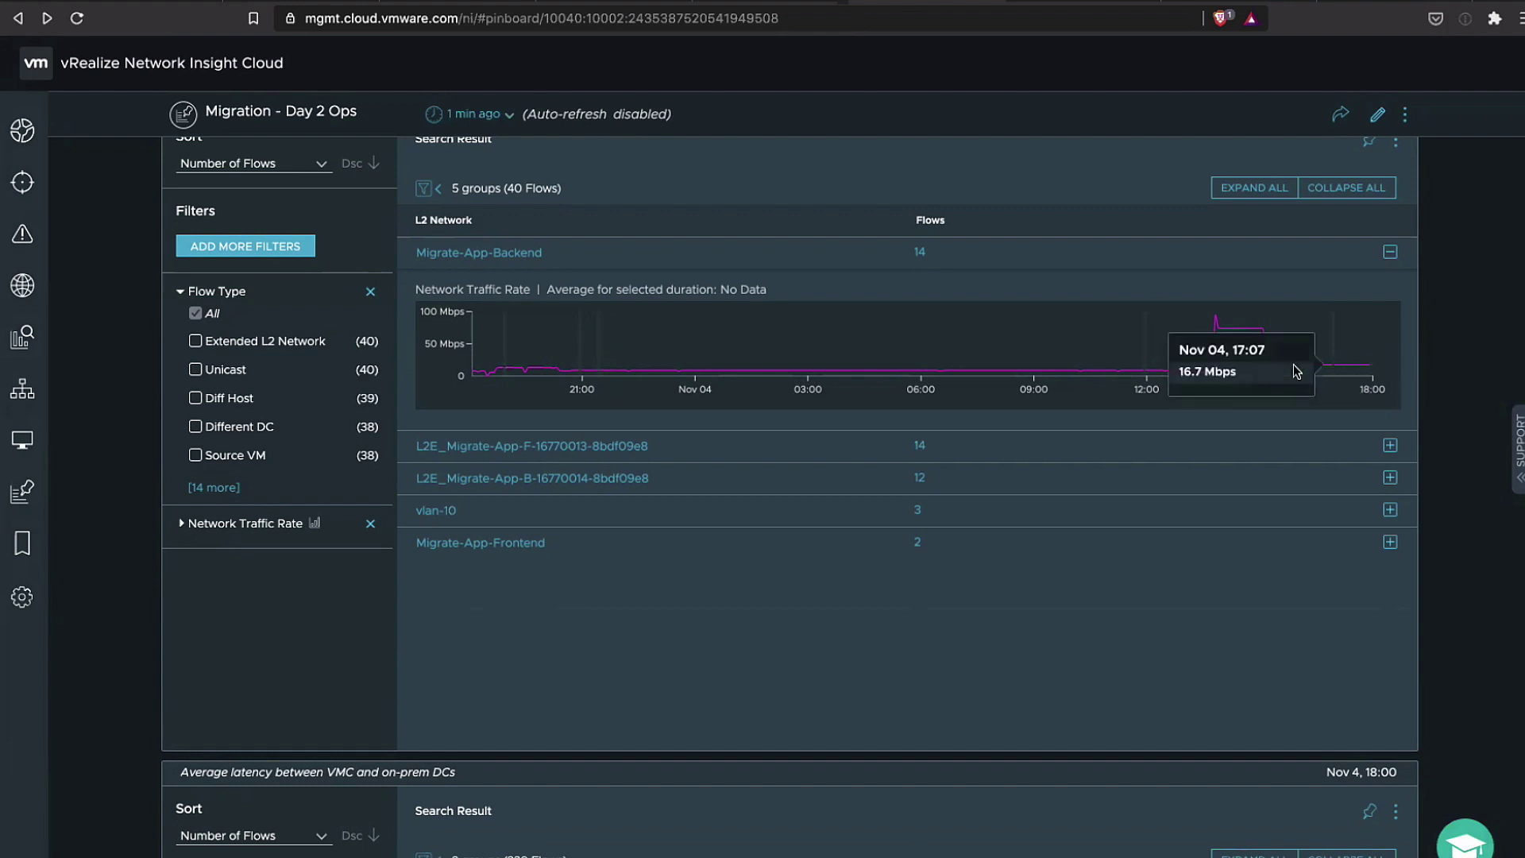
pyautogui.moveTo(1253, 332)
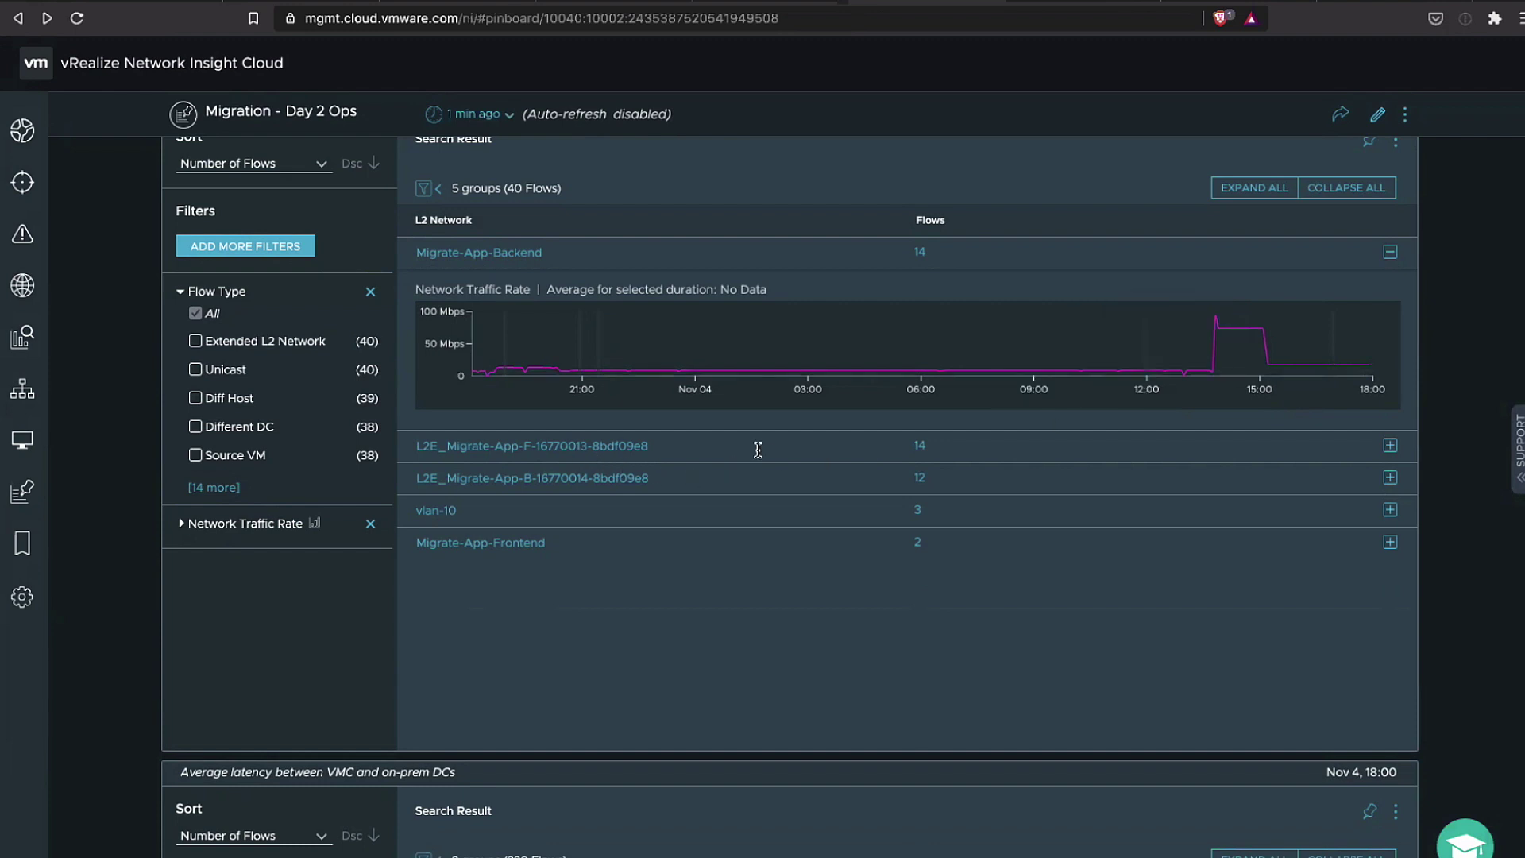
pyautogui.click(1390, 446)
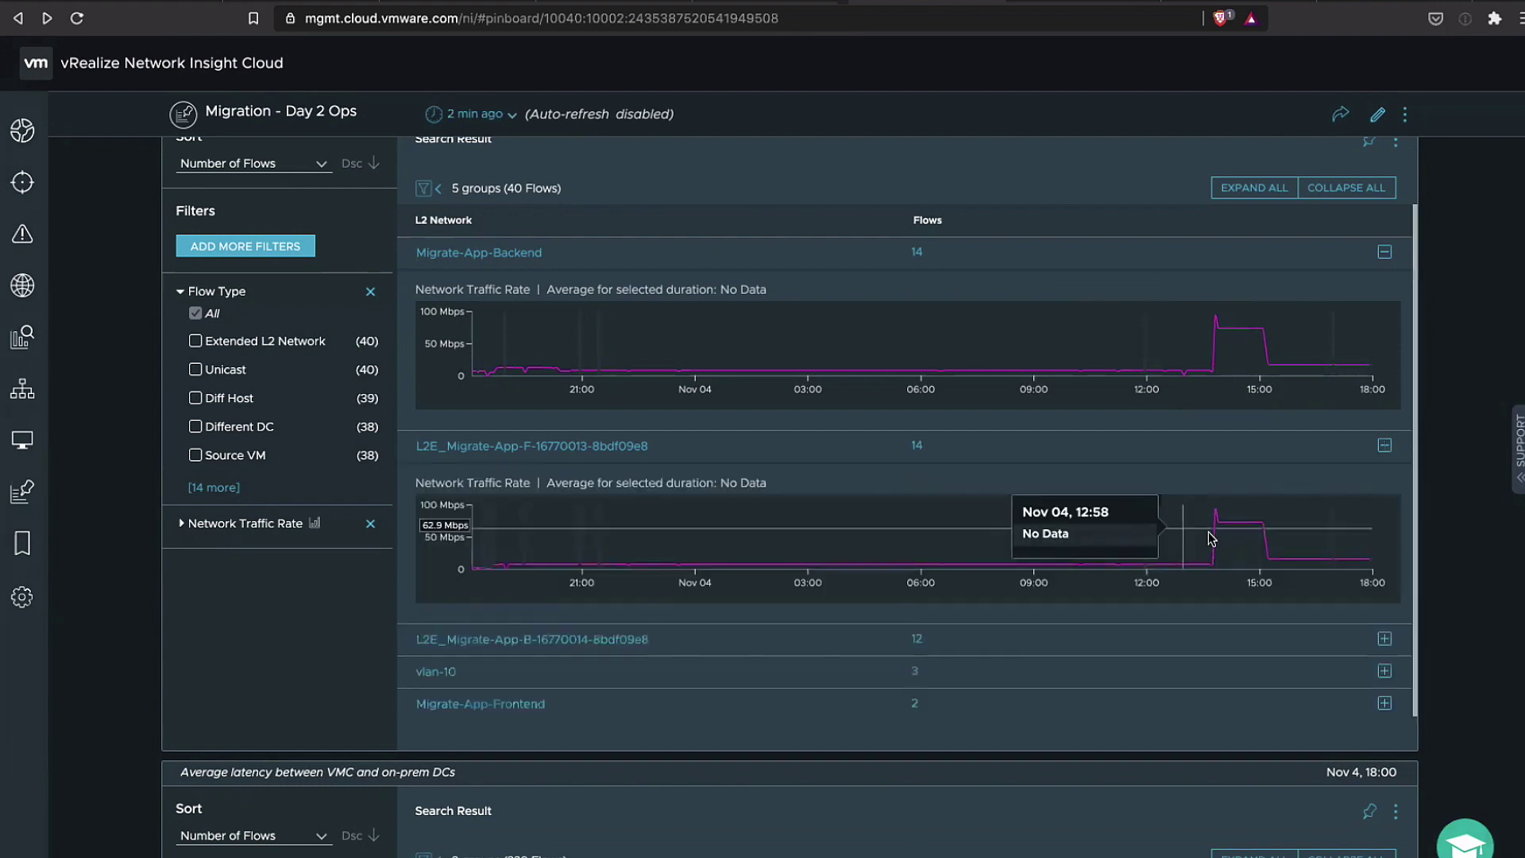
pyautogui.moveTo(1280, 539)
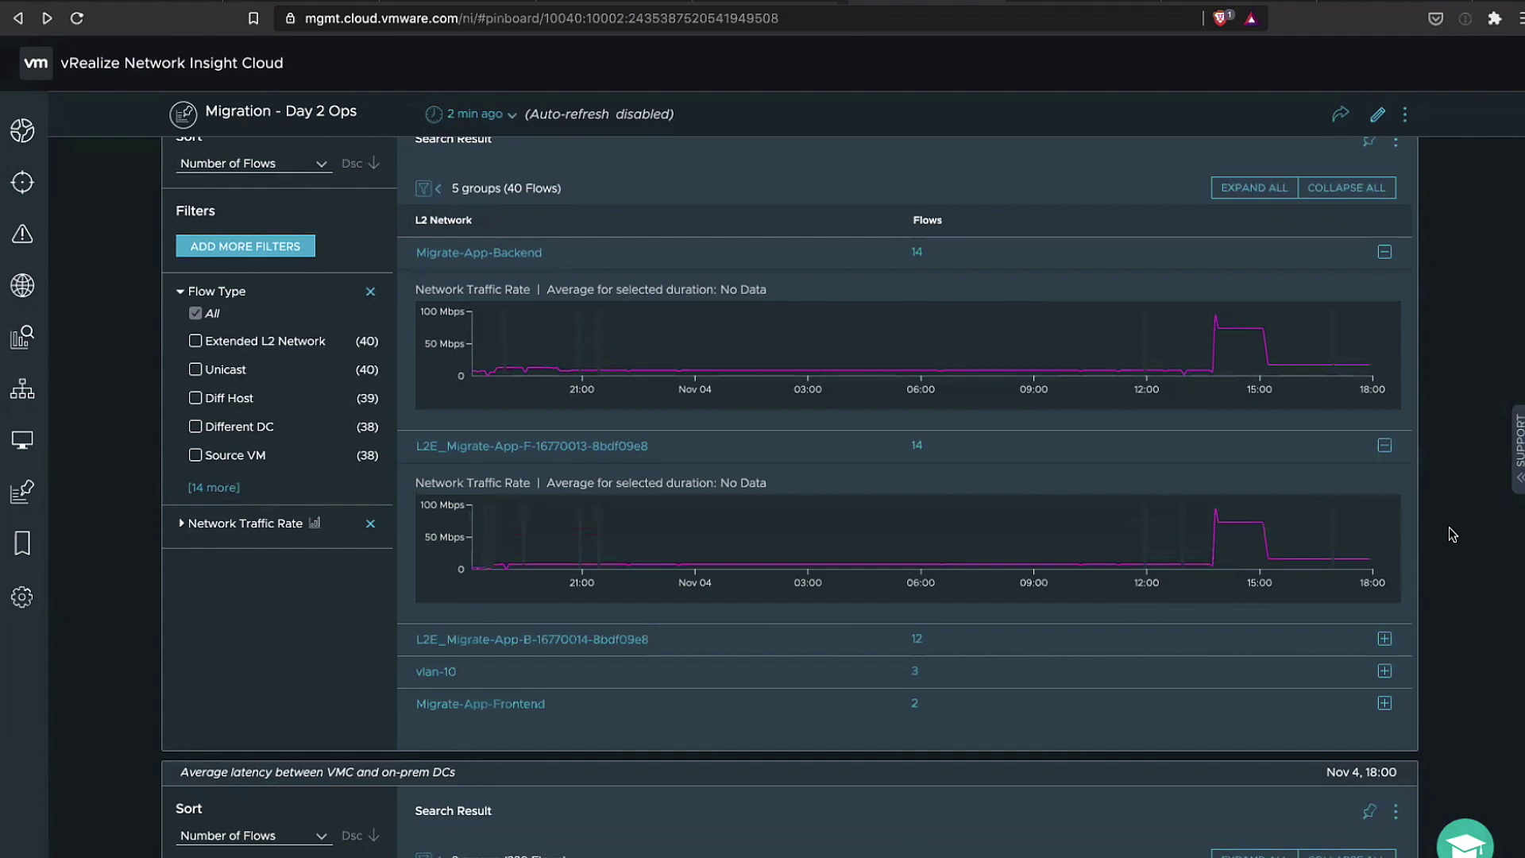
# Review the traffic chart, then bring up the HCX Throughput Alerts page with 2 violated thresholds
pyautogui.scroll(-2, 1448, 526)
pyautogui.scroll(-2, 1447, 524)
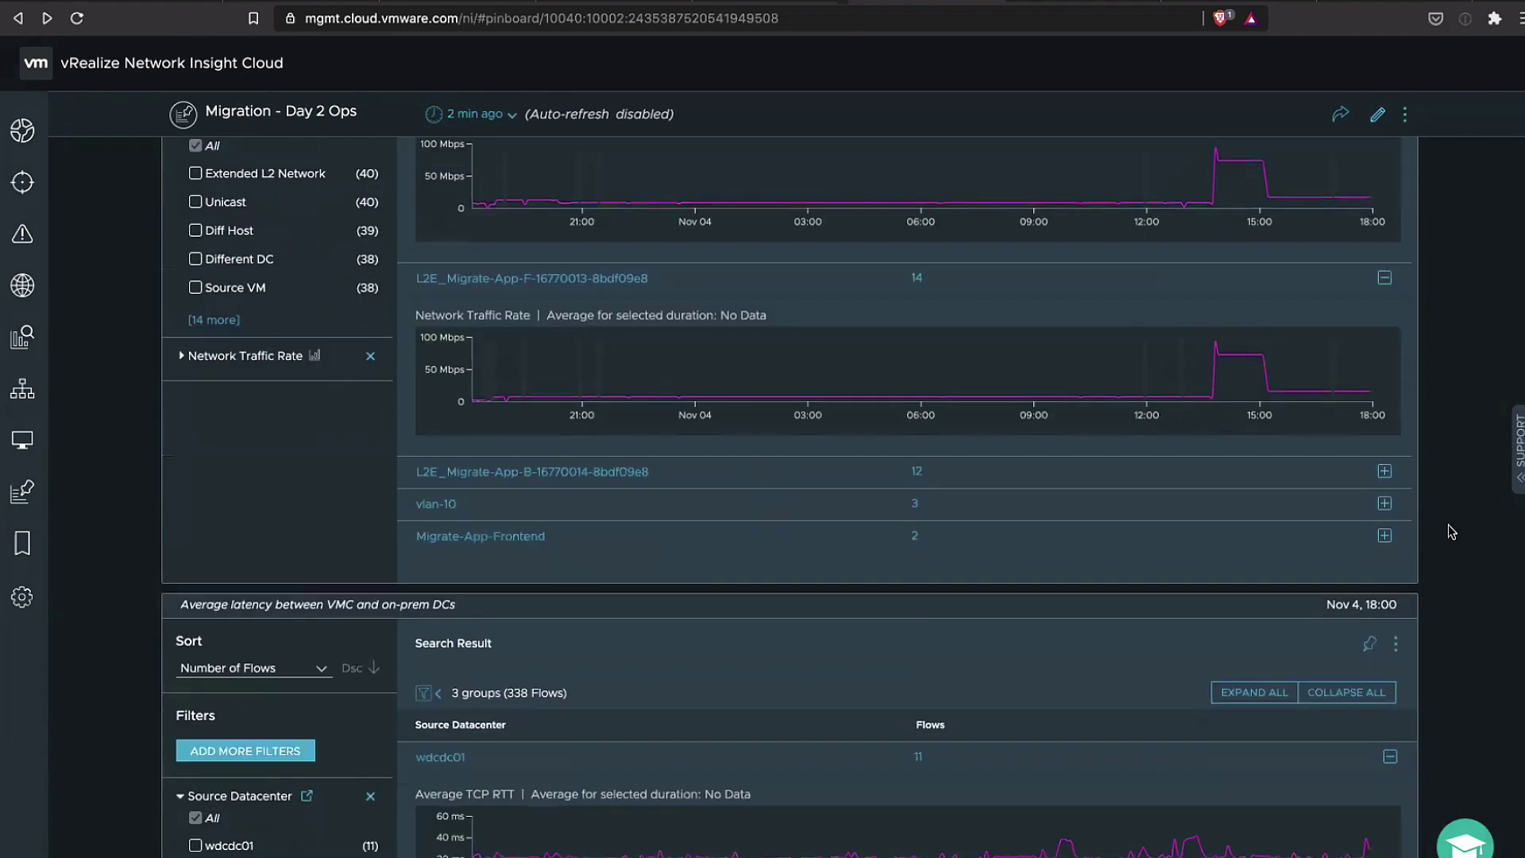
pyautogui.scroll(3, 1447, 524)
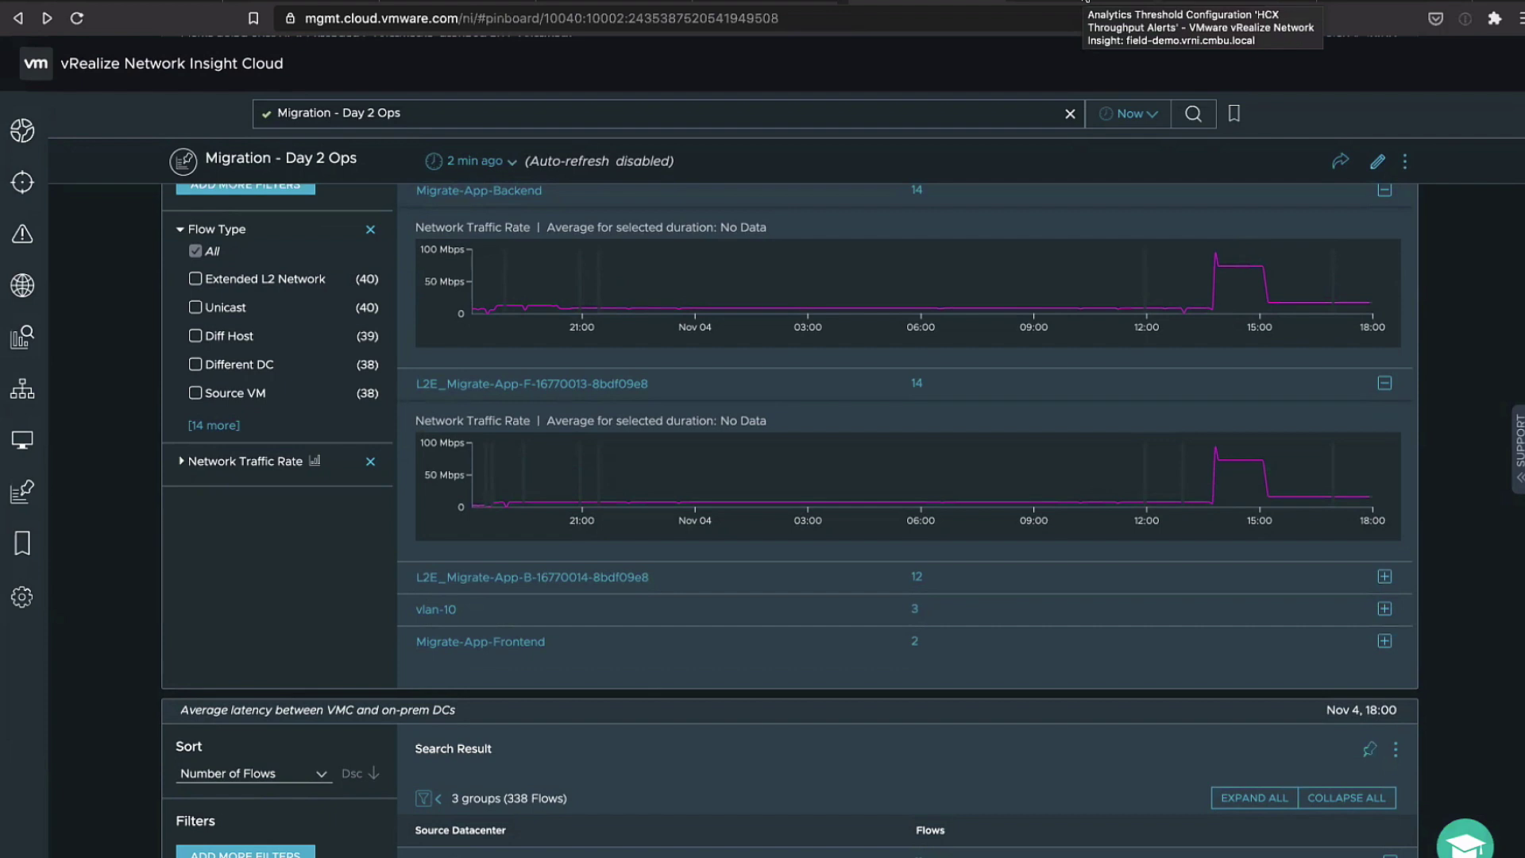
pyautogui.click(1087, 2)
pyautogui.click(1295, 296)
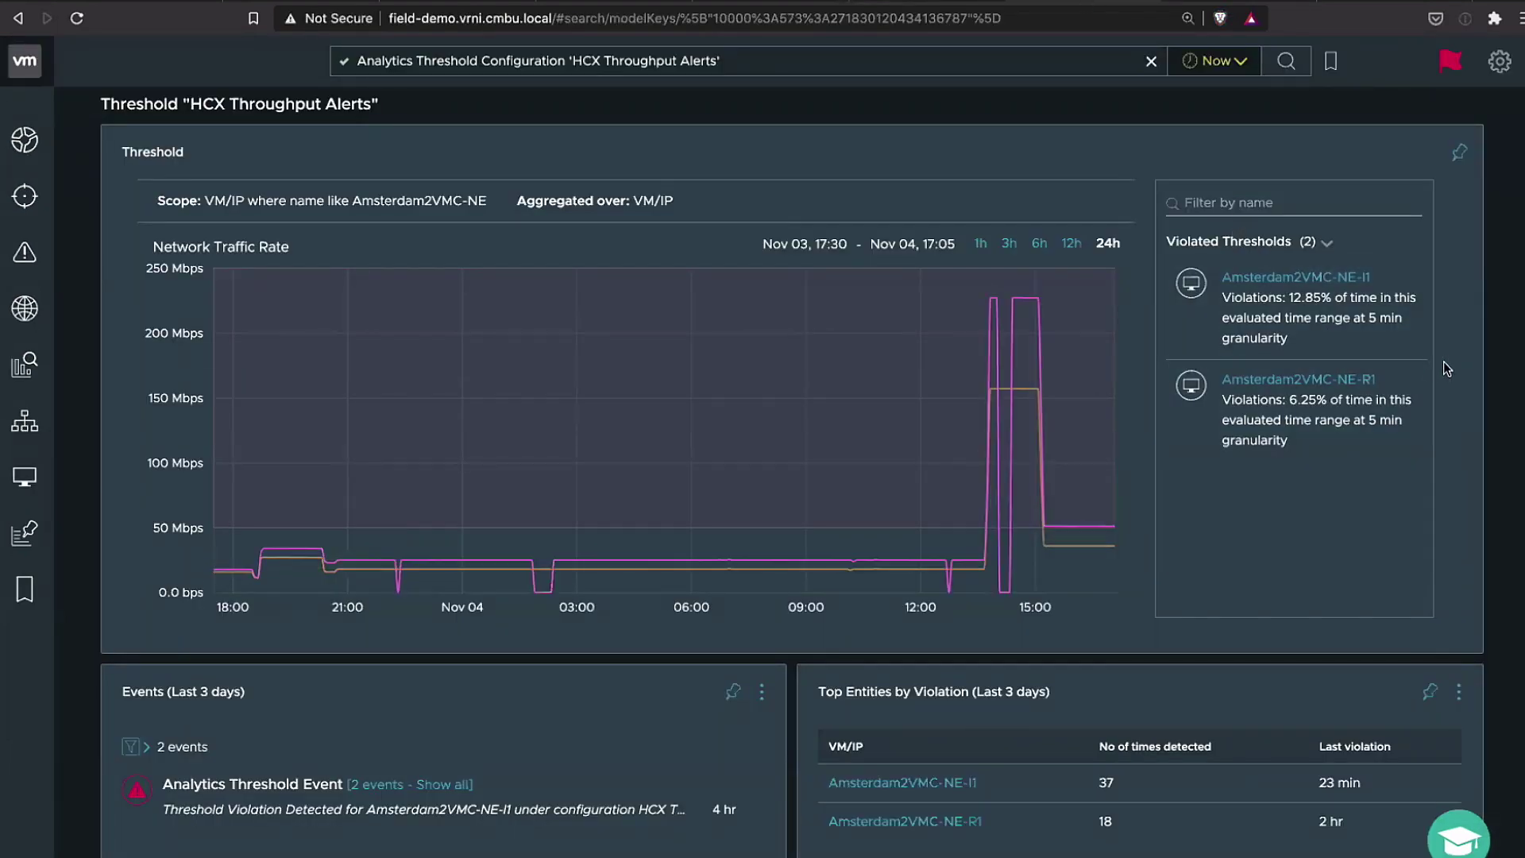
pyautogui.scroll(-1, 1448, 357)
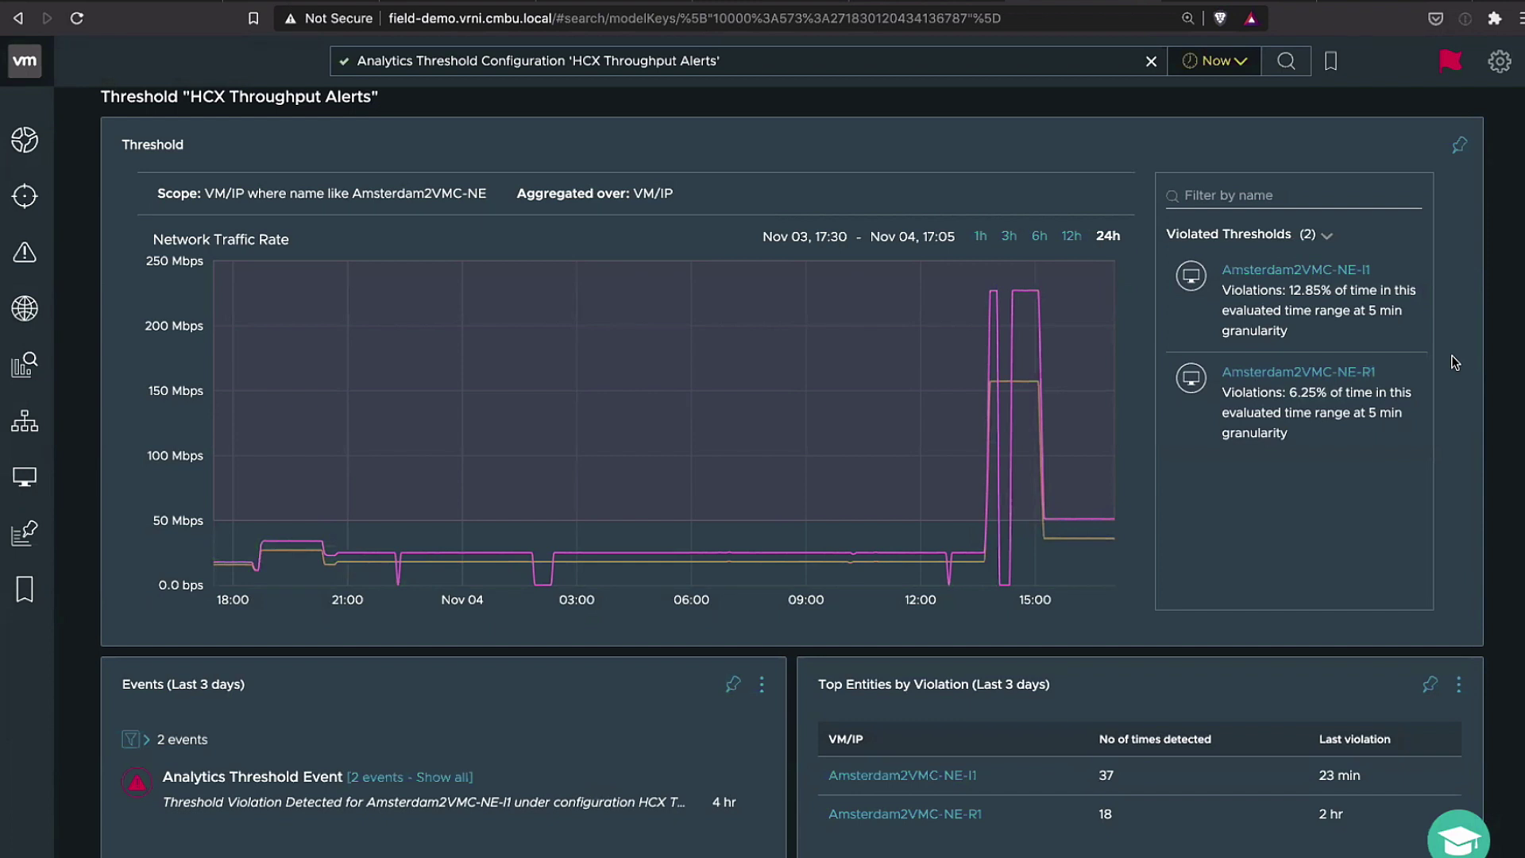
pyautogui.scroll(-1, 1455, 369)
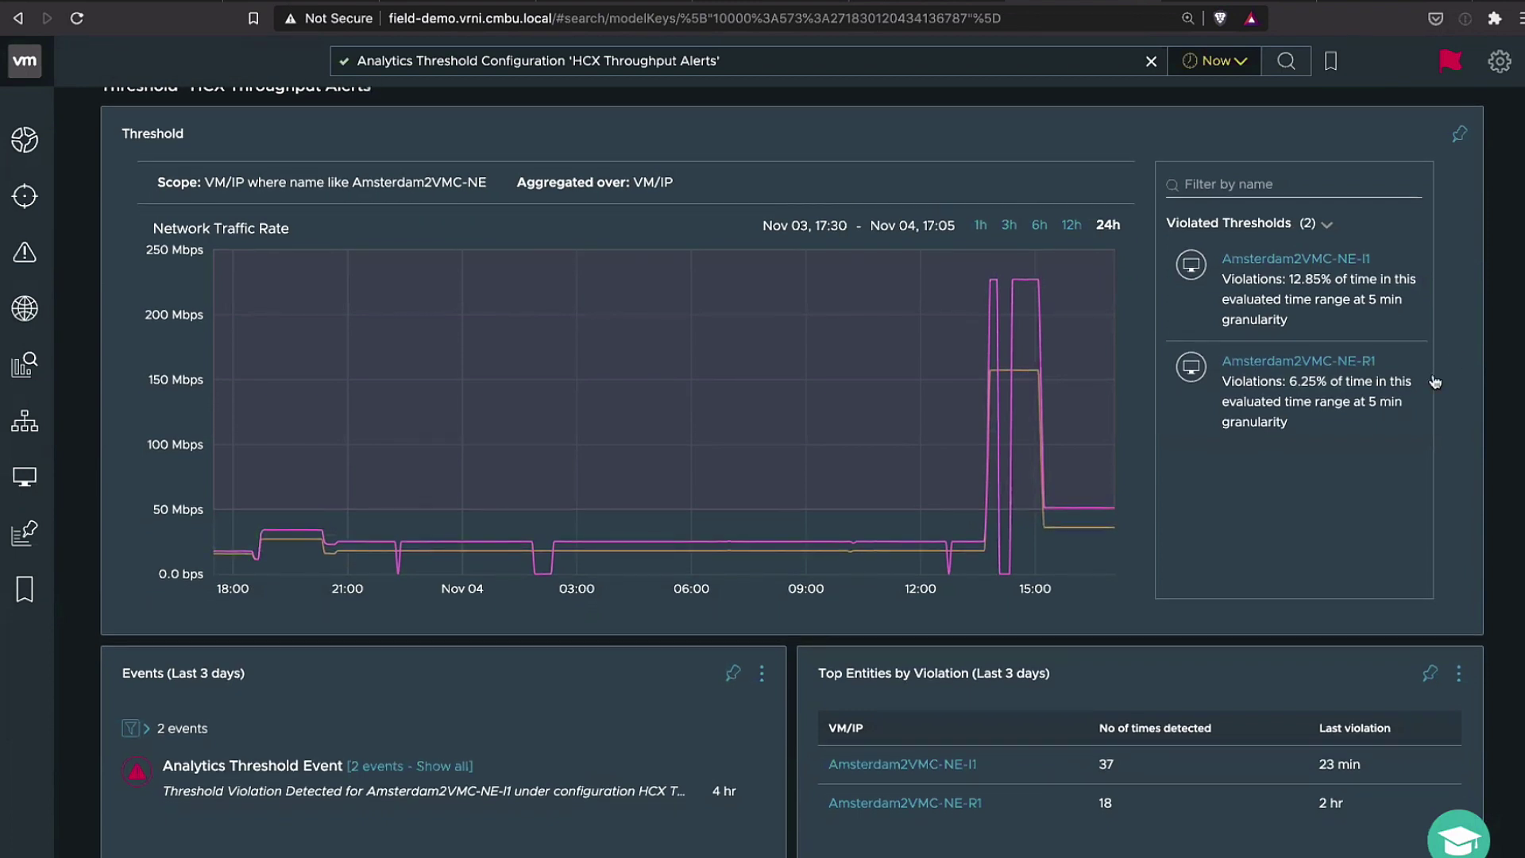
pyautogui.moveTo(963, 510)
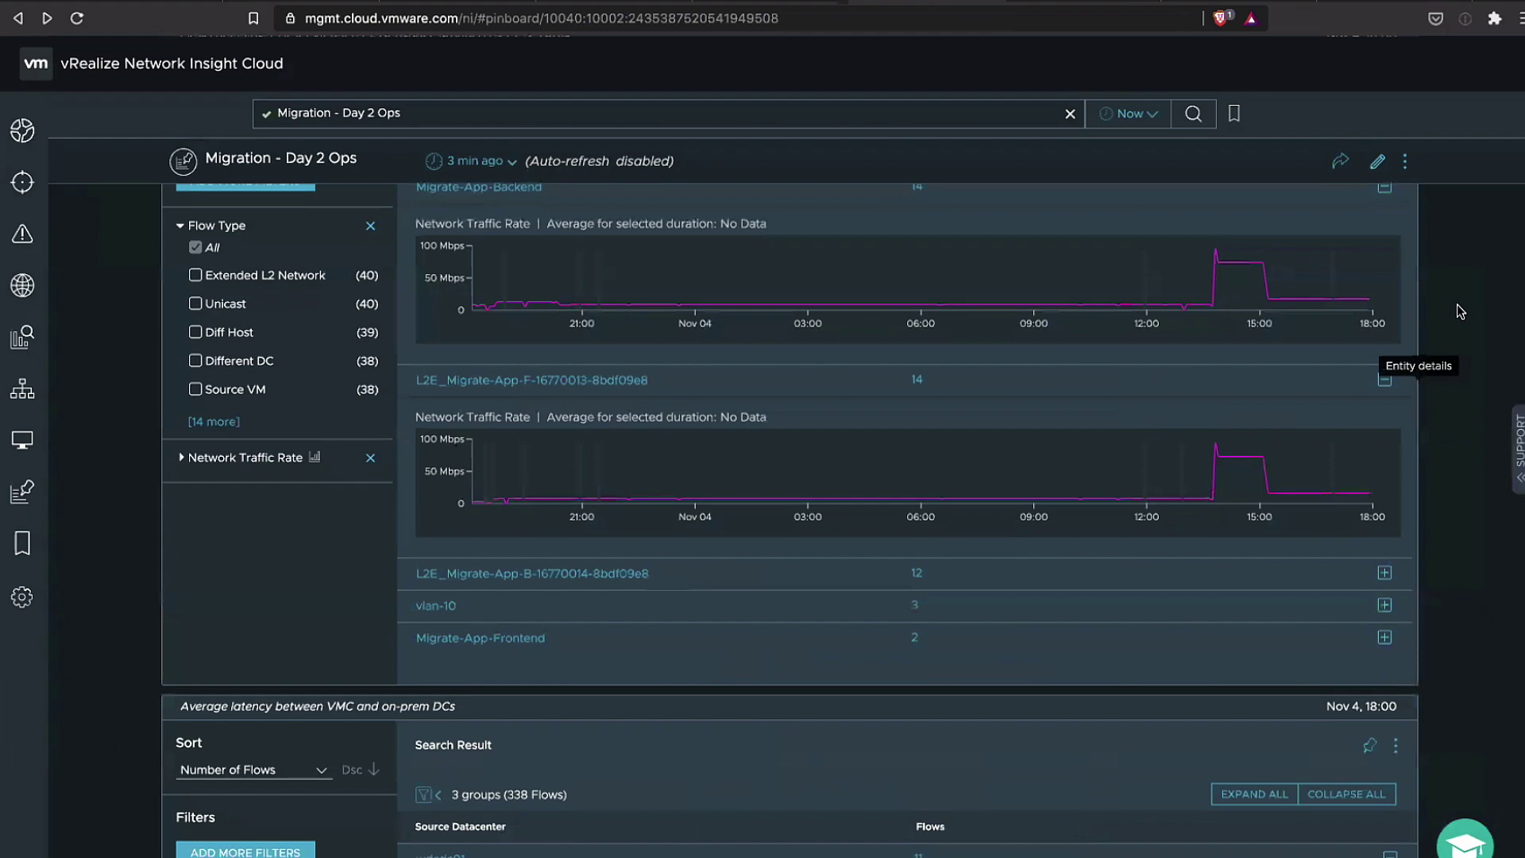
pyautogui.scroll(-5, 1457, 311)
# Expand the cmbu-north Average TCP RTT chart, then scroll to the HCX Extended L2 Networks flows widget
pyautogui.scroll(-4, 1467, 308)
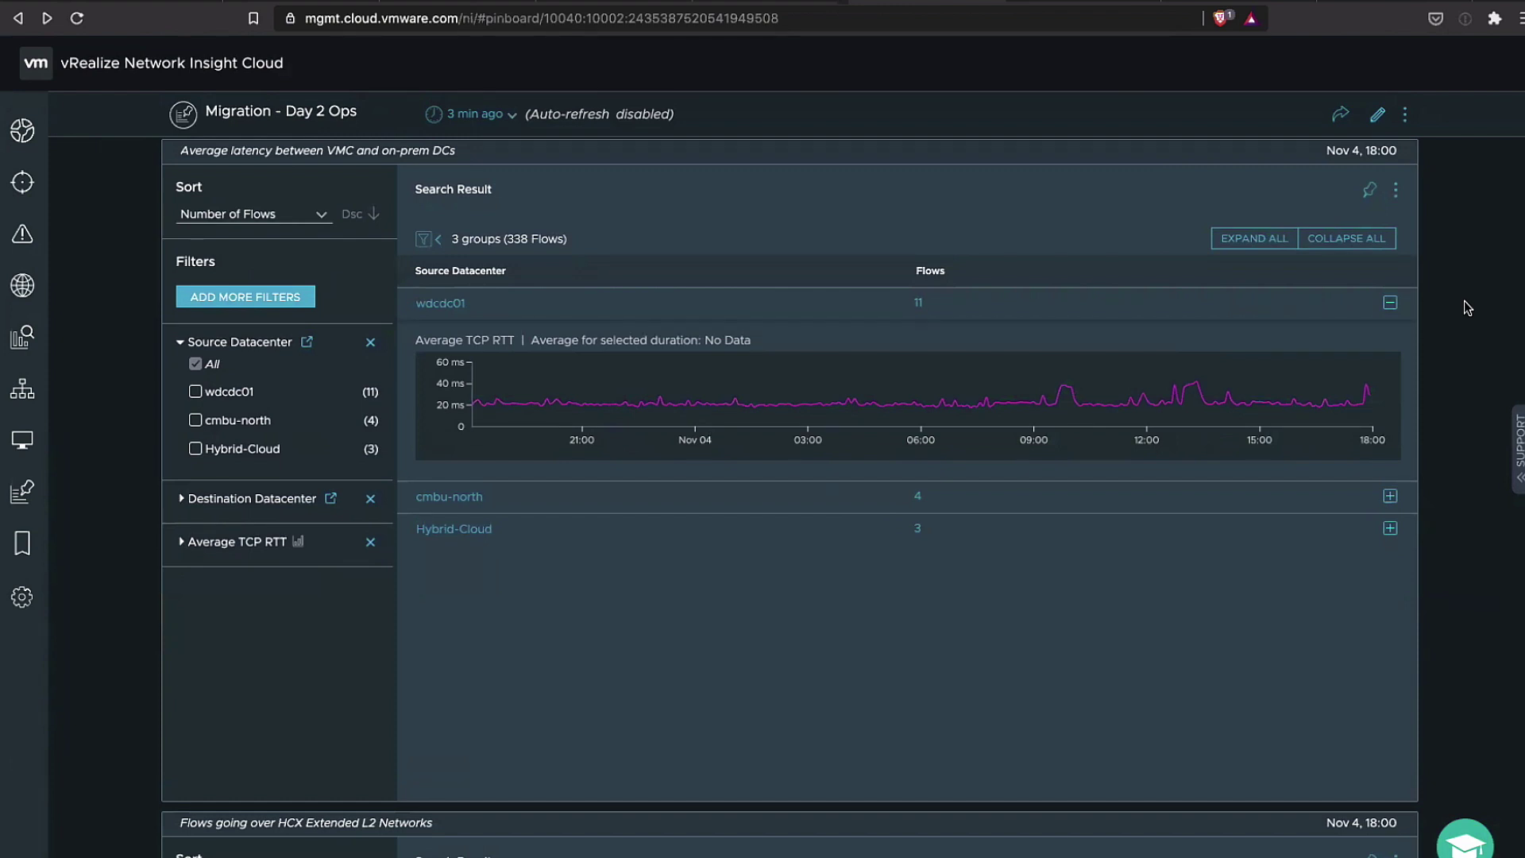
pyautogui.moveTo(1118, 407)
pyautogui.click(1391, 496)
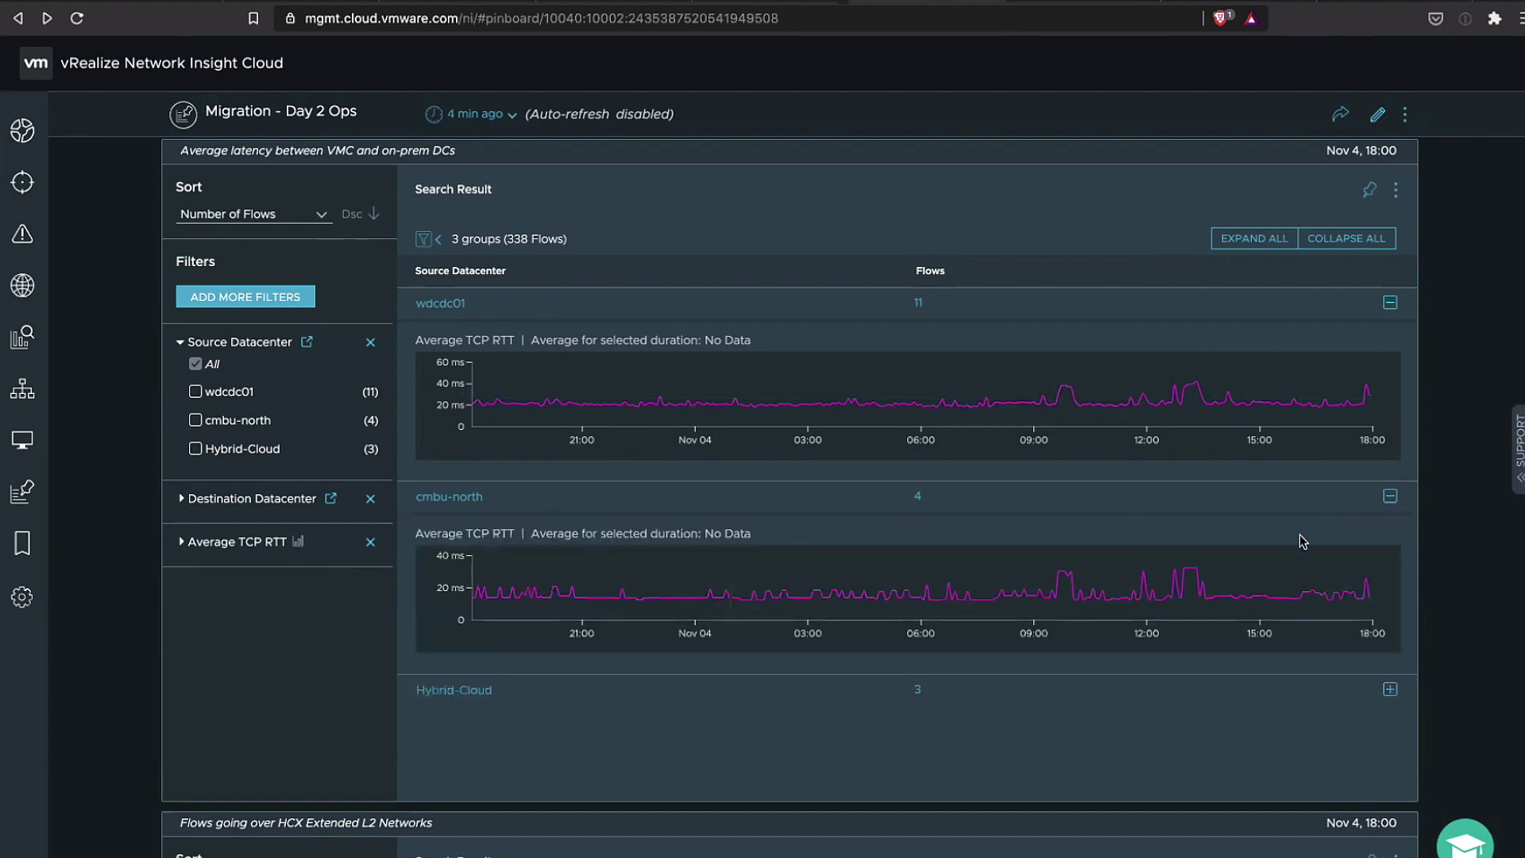
pyautogui.moveTo(1263, 587)
pyautogui.scroll(-1, 1472, 512)
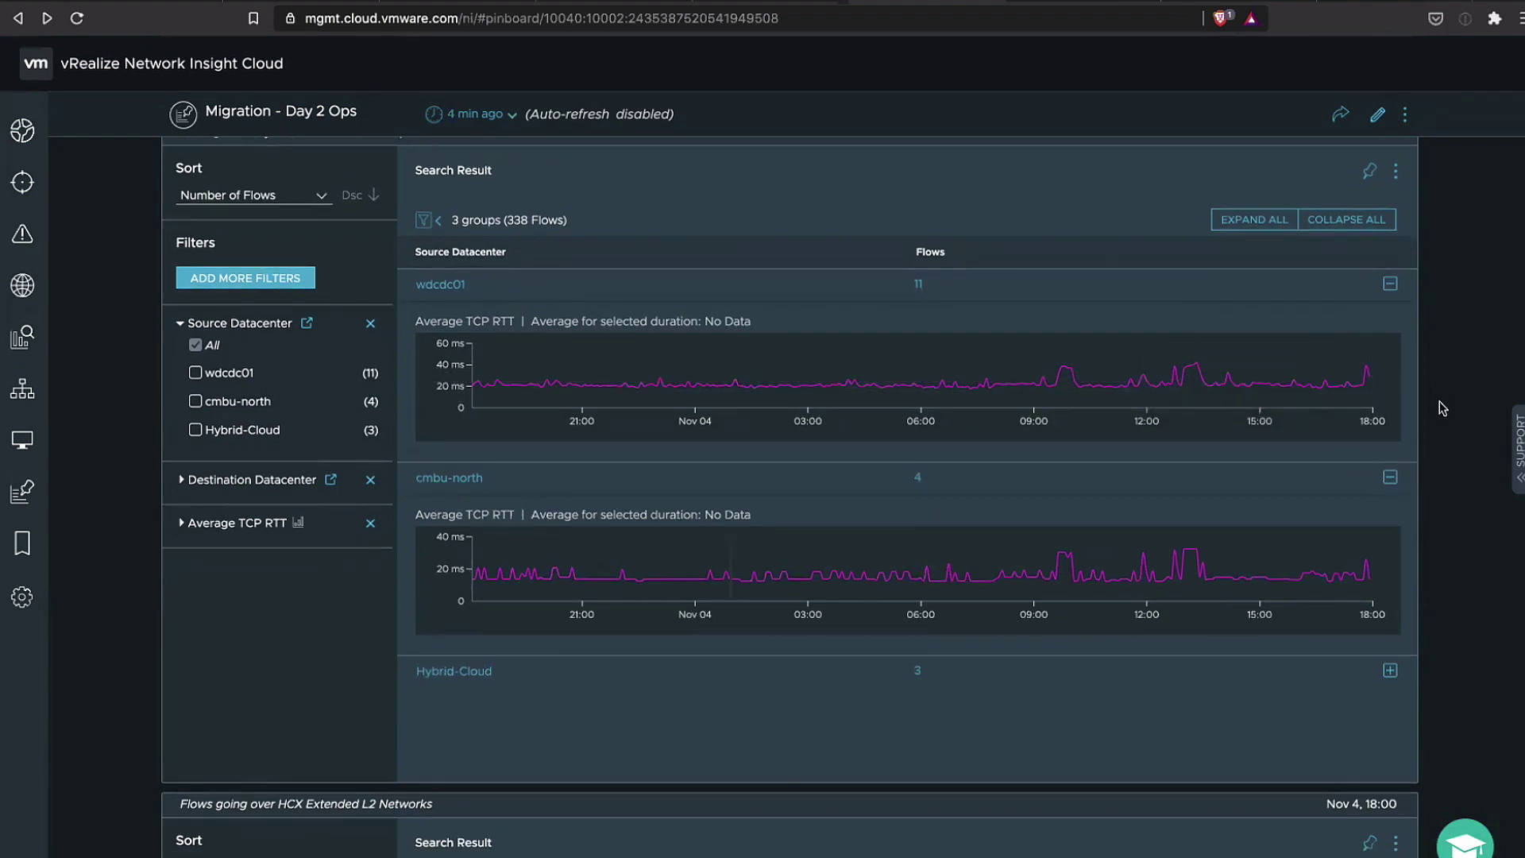
pyautogui.scroll(-5, 1443, 408)
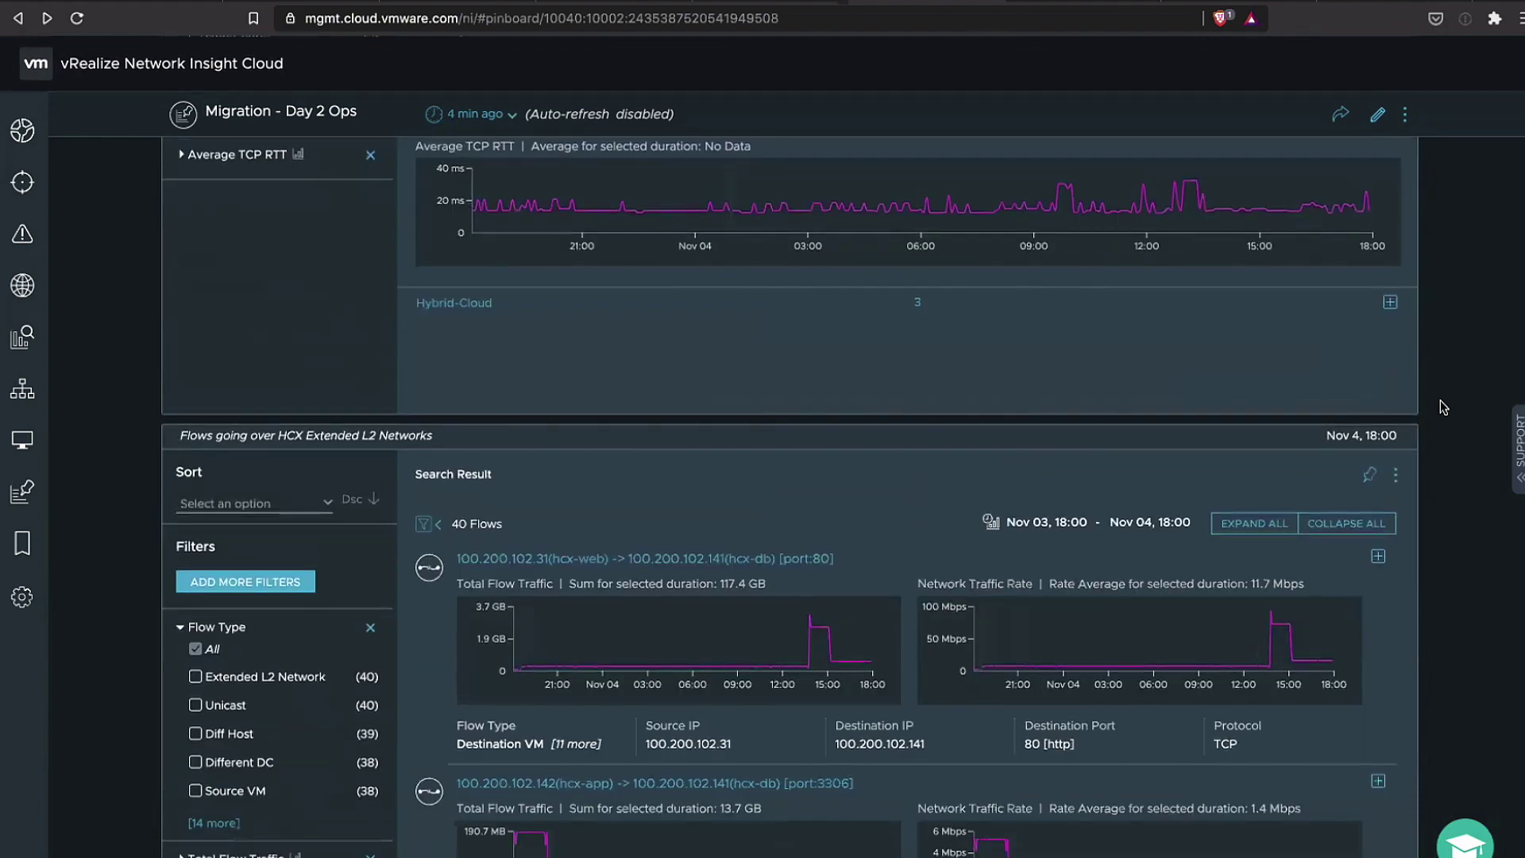
pyautogui.scroll(-3, 1443, 408)
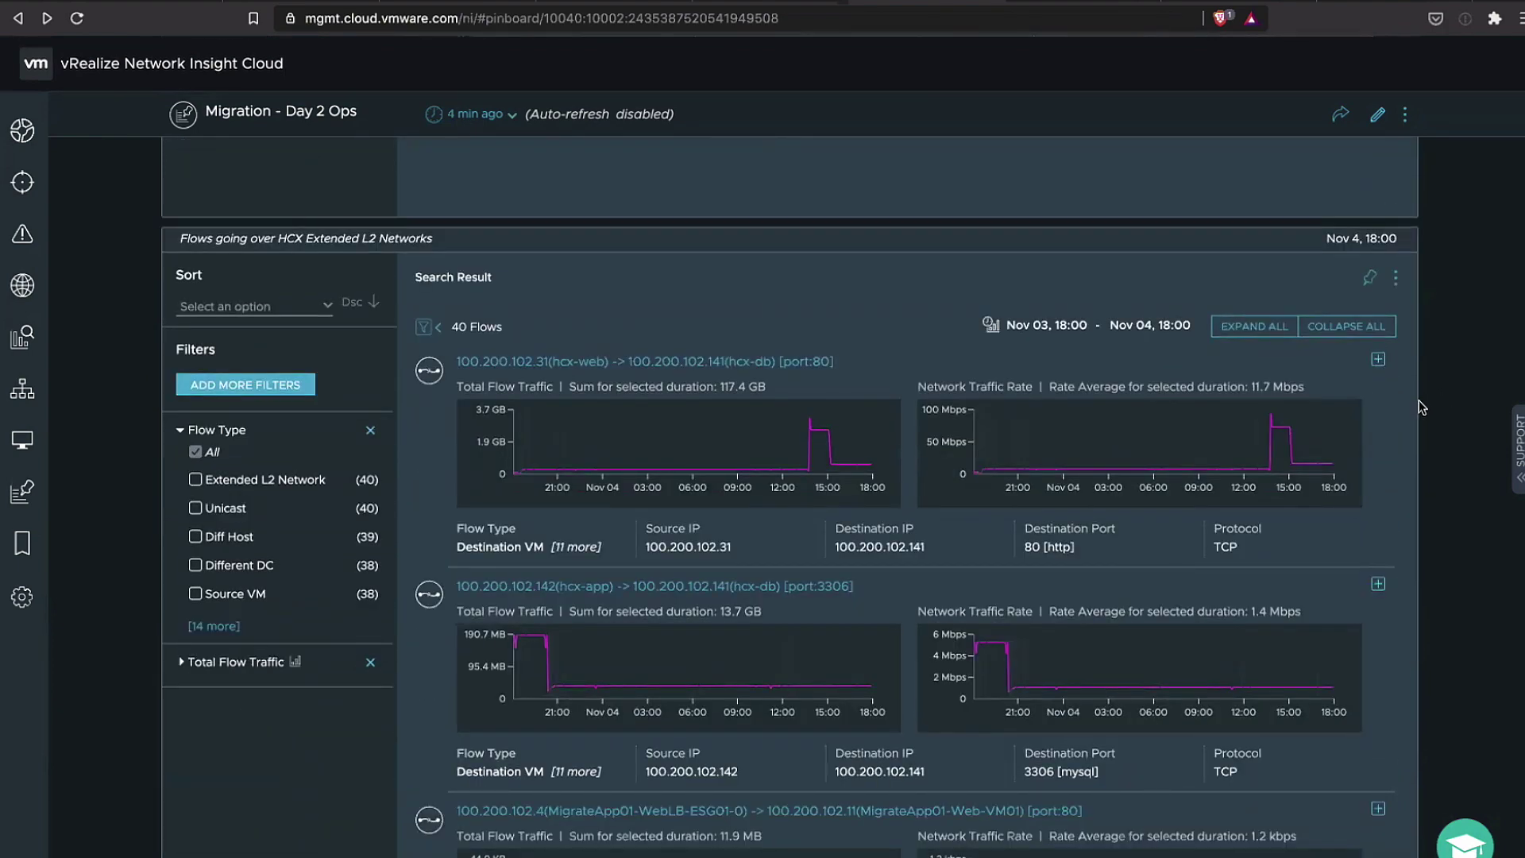
pyautogui.scroll(-1, 1422, 407)
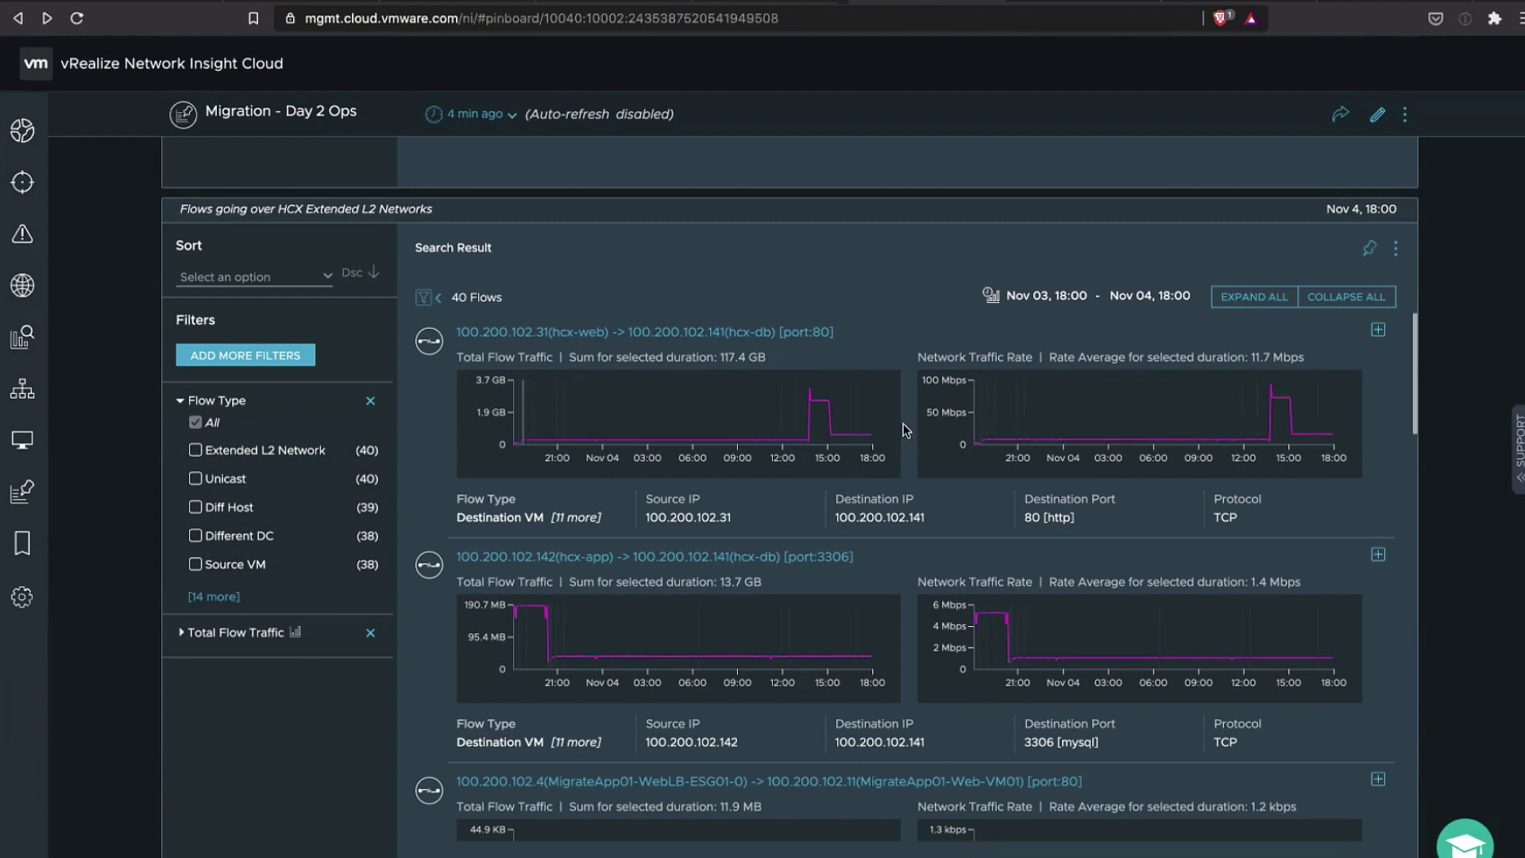
pyautogui.moveTo(819, 425)
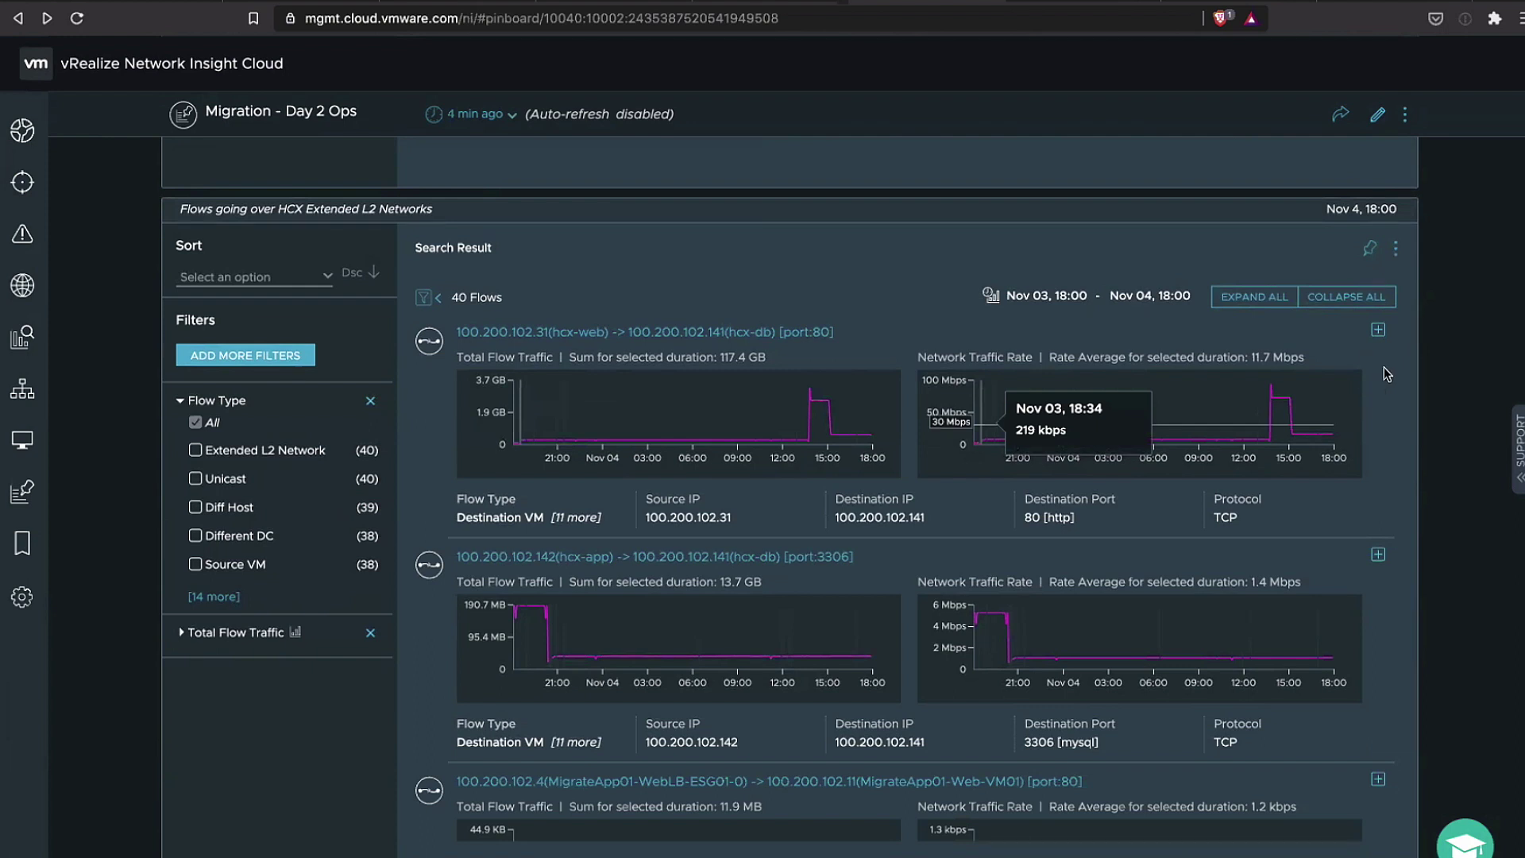
# Expand the hcx-web to hcx-db port 80 flow, review its attribute grid, then collapse it
pyautogui.click(1379, 331)
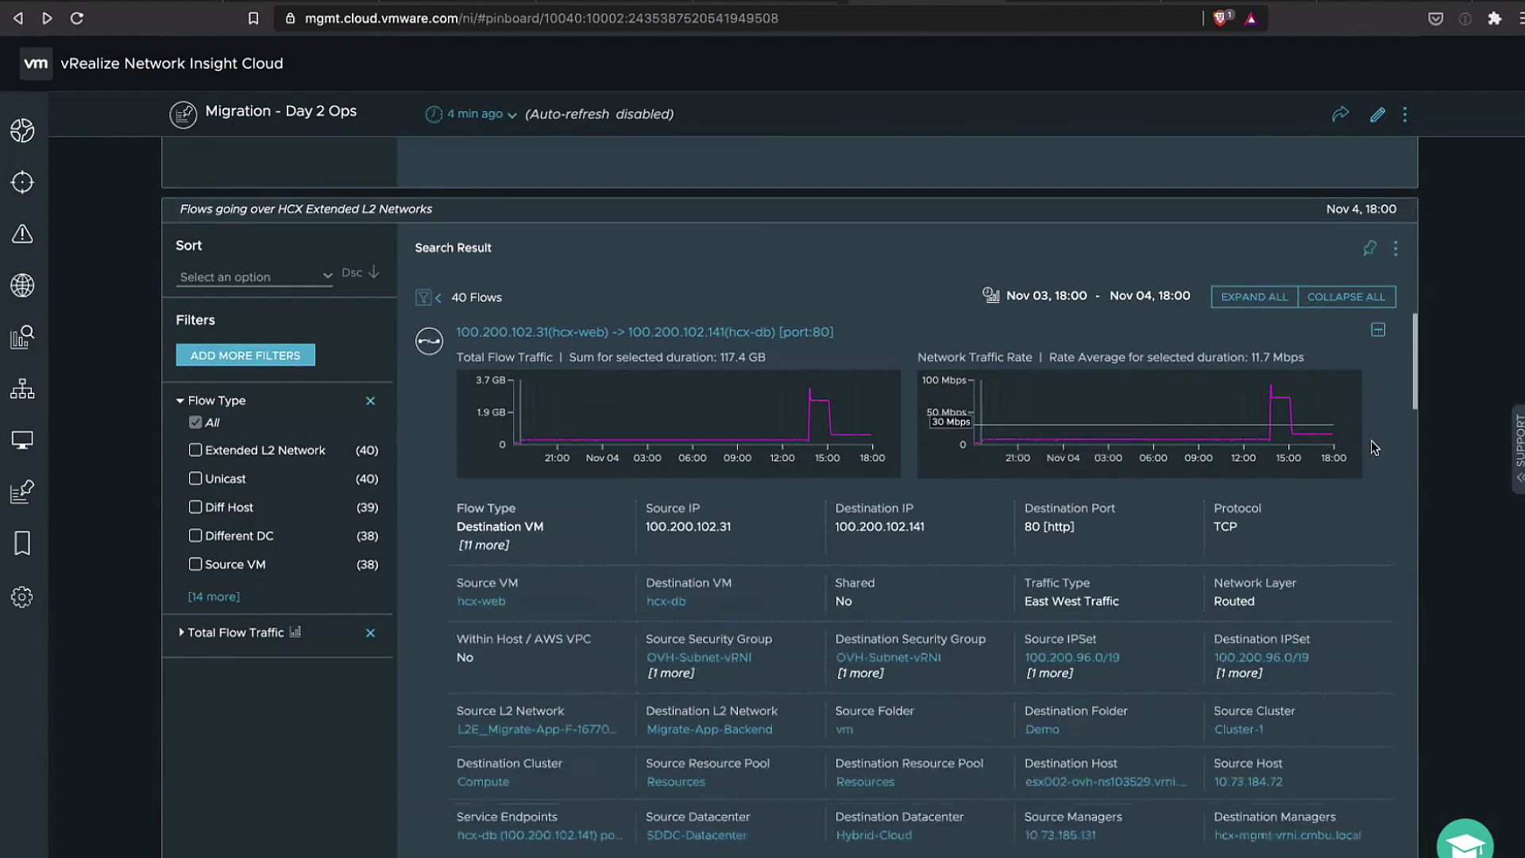
pyautogui.scroll(-1, 1362, 501)
pyautogui.scroll(1, 1362, 506)
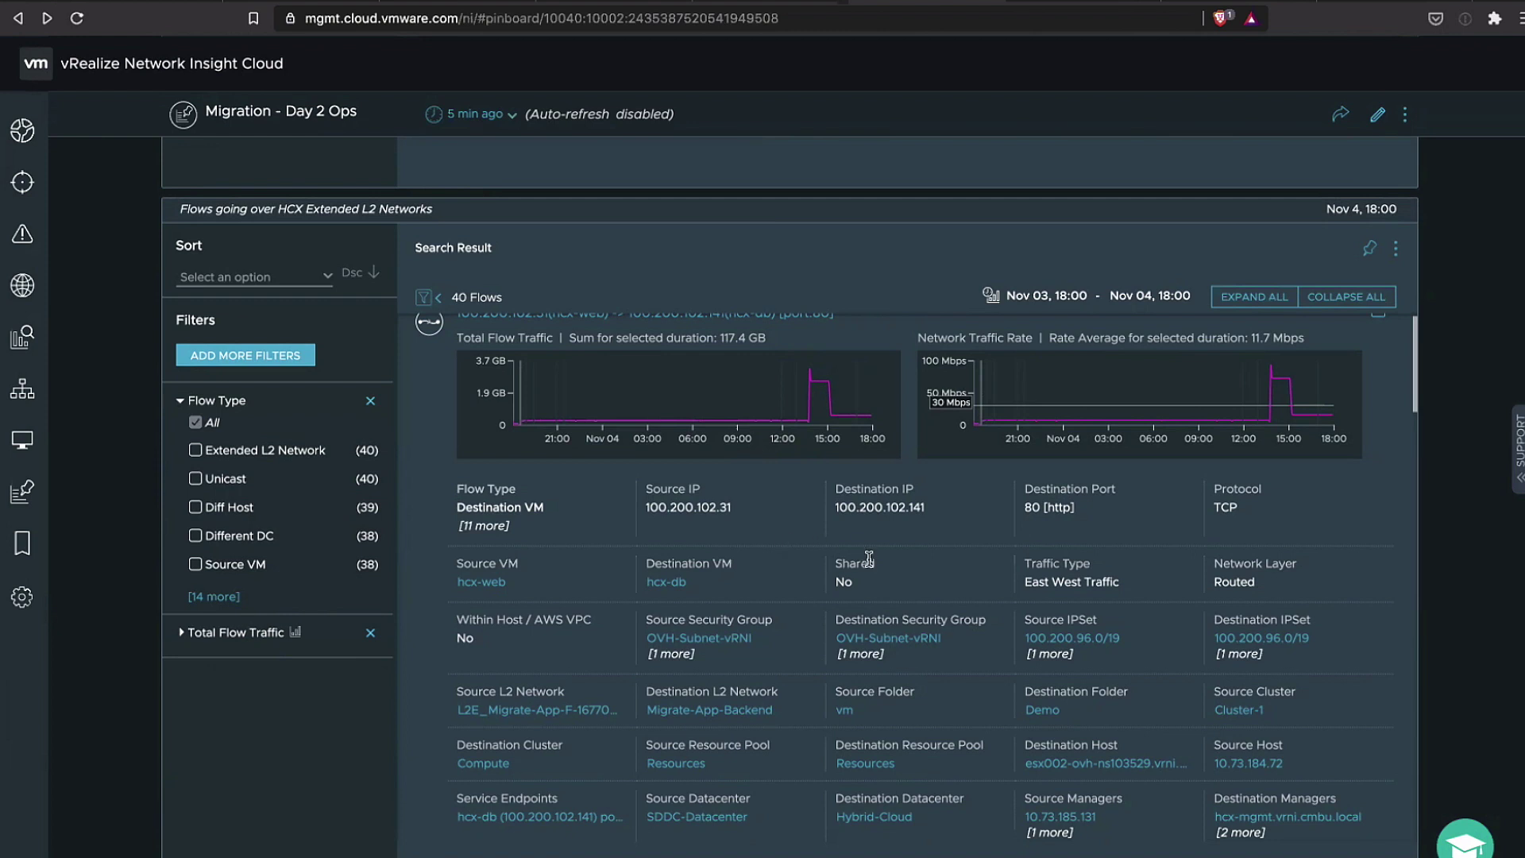
pyautogui.scroll(-1, 957, 541)
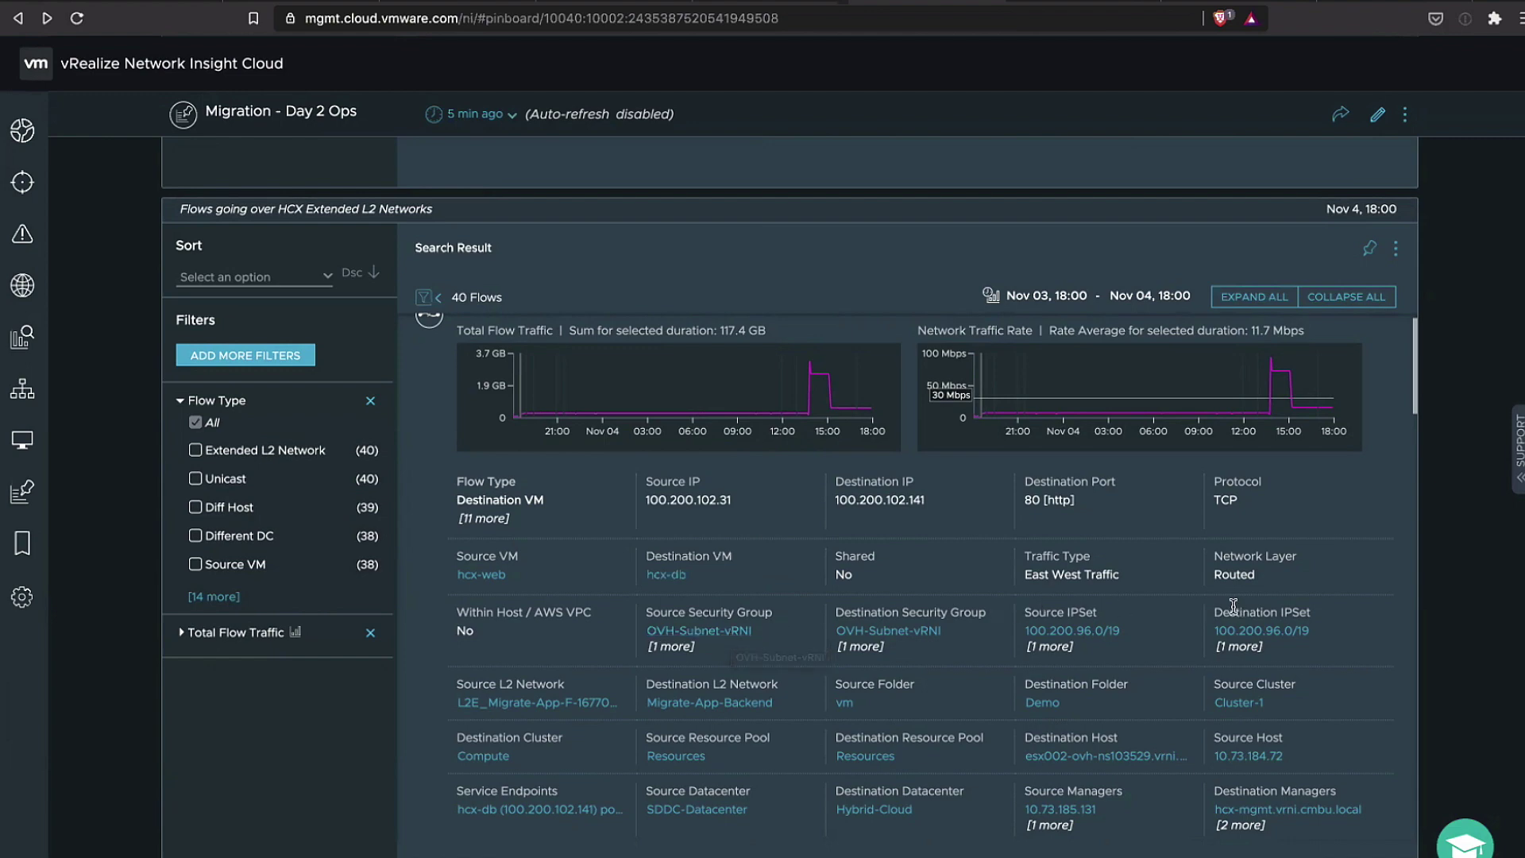
pyautogui.scroll(-1, 1308, 618)
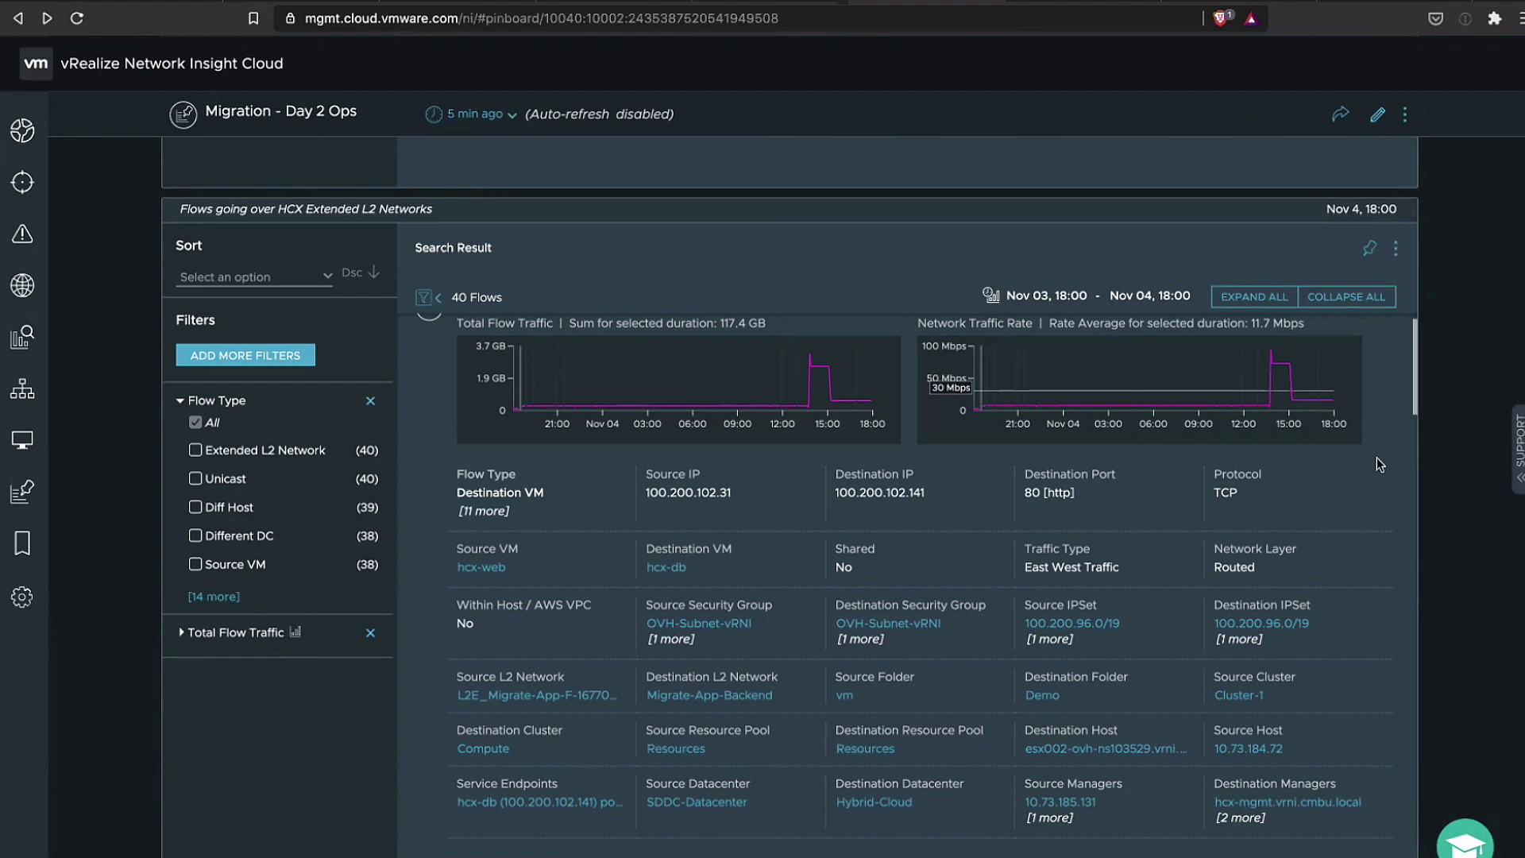
pyautogui.scroll(1, 1384, 334)
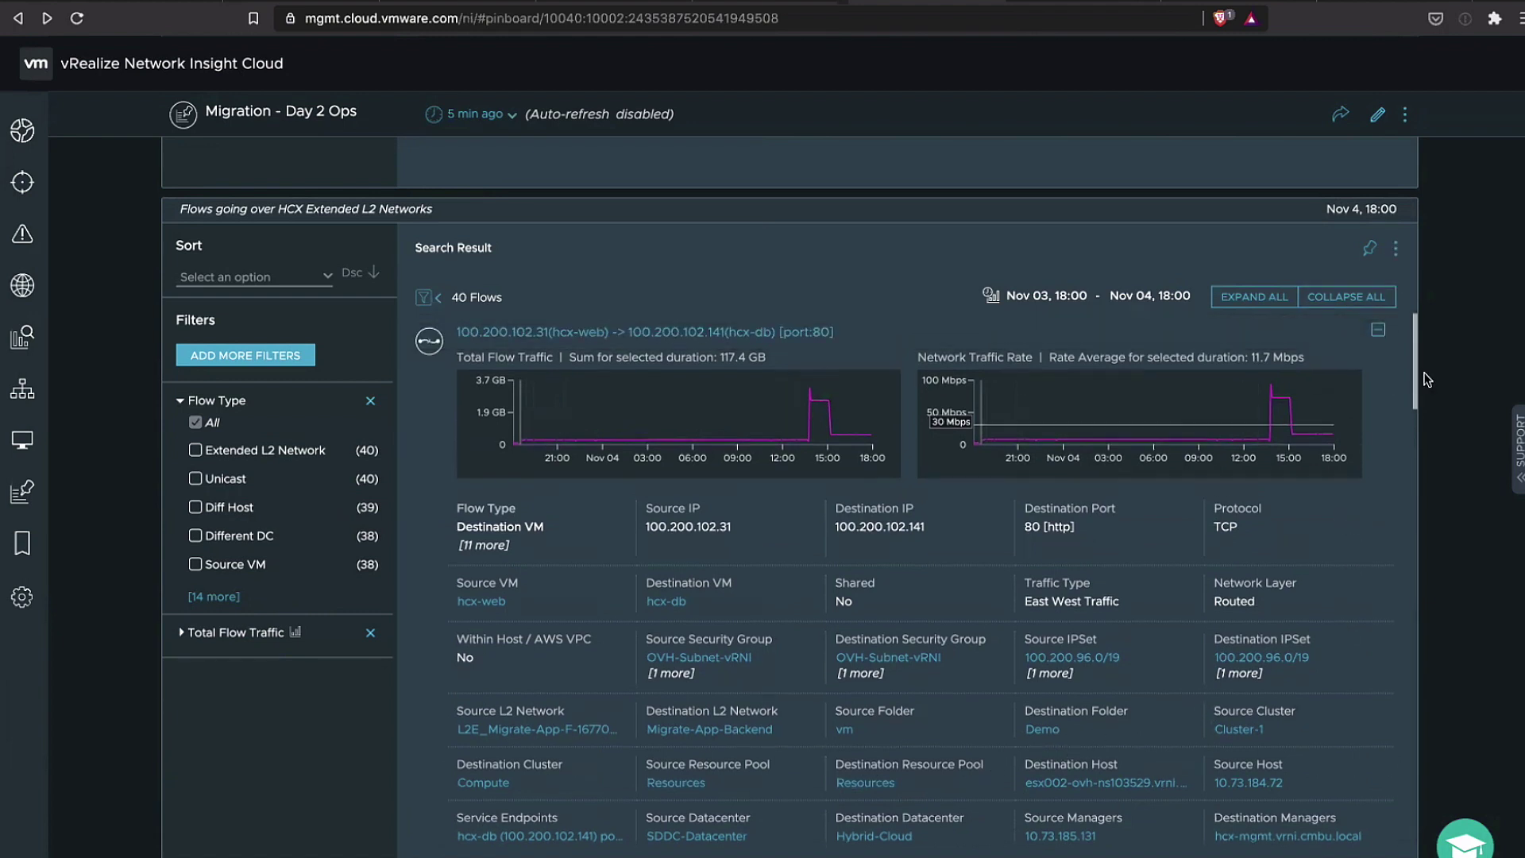
pyautogui.click(1379, 330)
# Scroll to the L2 Extension appliance rate charts: NE-I1 at 40.2 Mbps, NE-R1 at 28.7 Mbps
pyautogui.scroll(-3, 1454, 480)
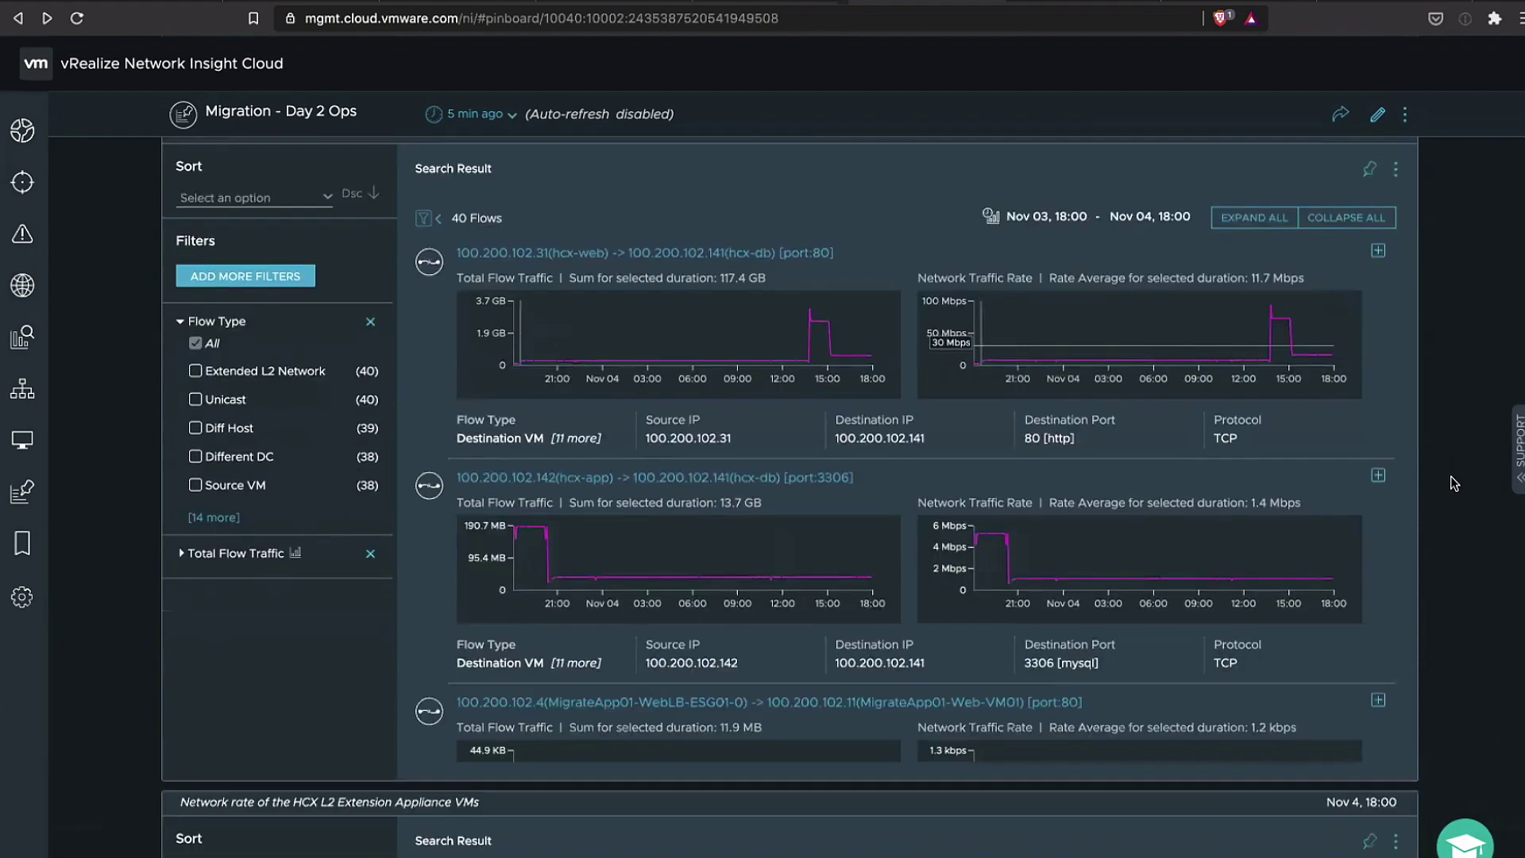
pyautogui.scroll(-4, 1449, 479)
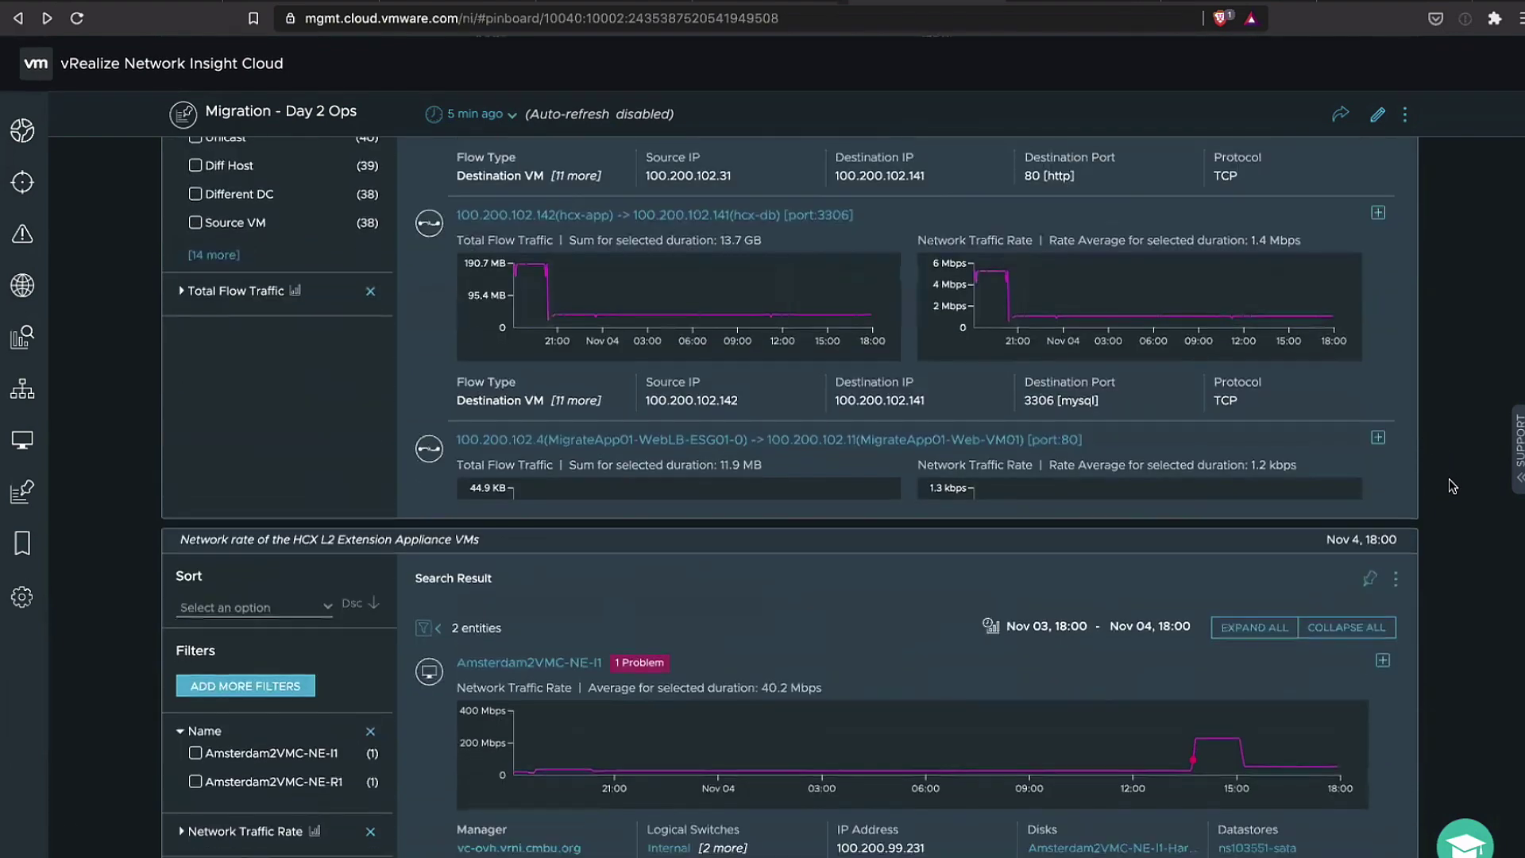
pyautogui.scroll(-1, 1452, 486)
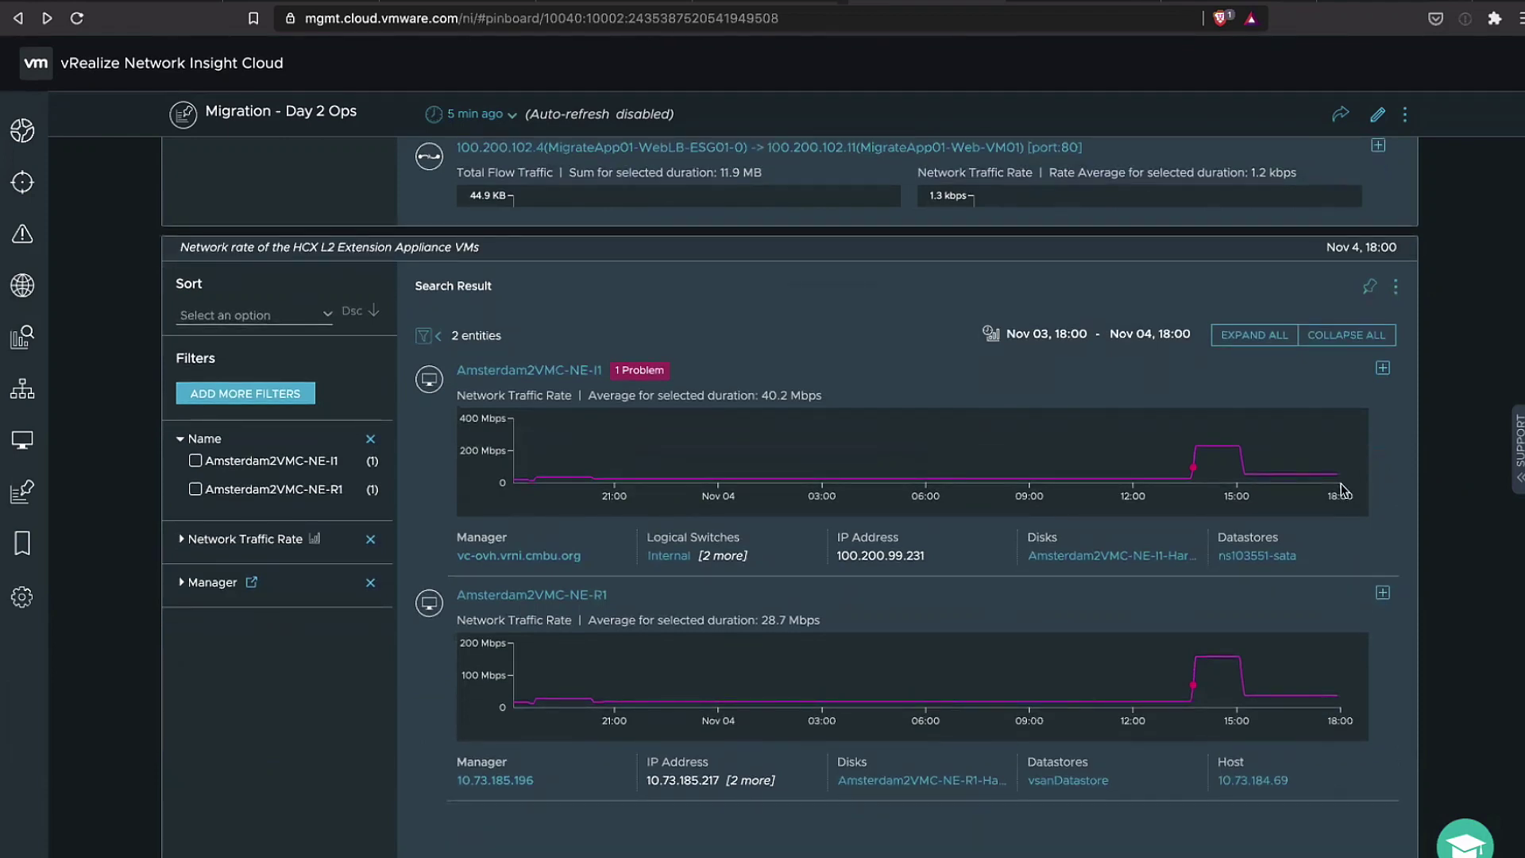
pyautogui.scroll(-1, 1342, 493)
pyautogui.moveTo(1196, 454)
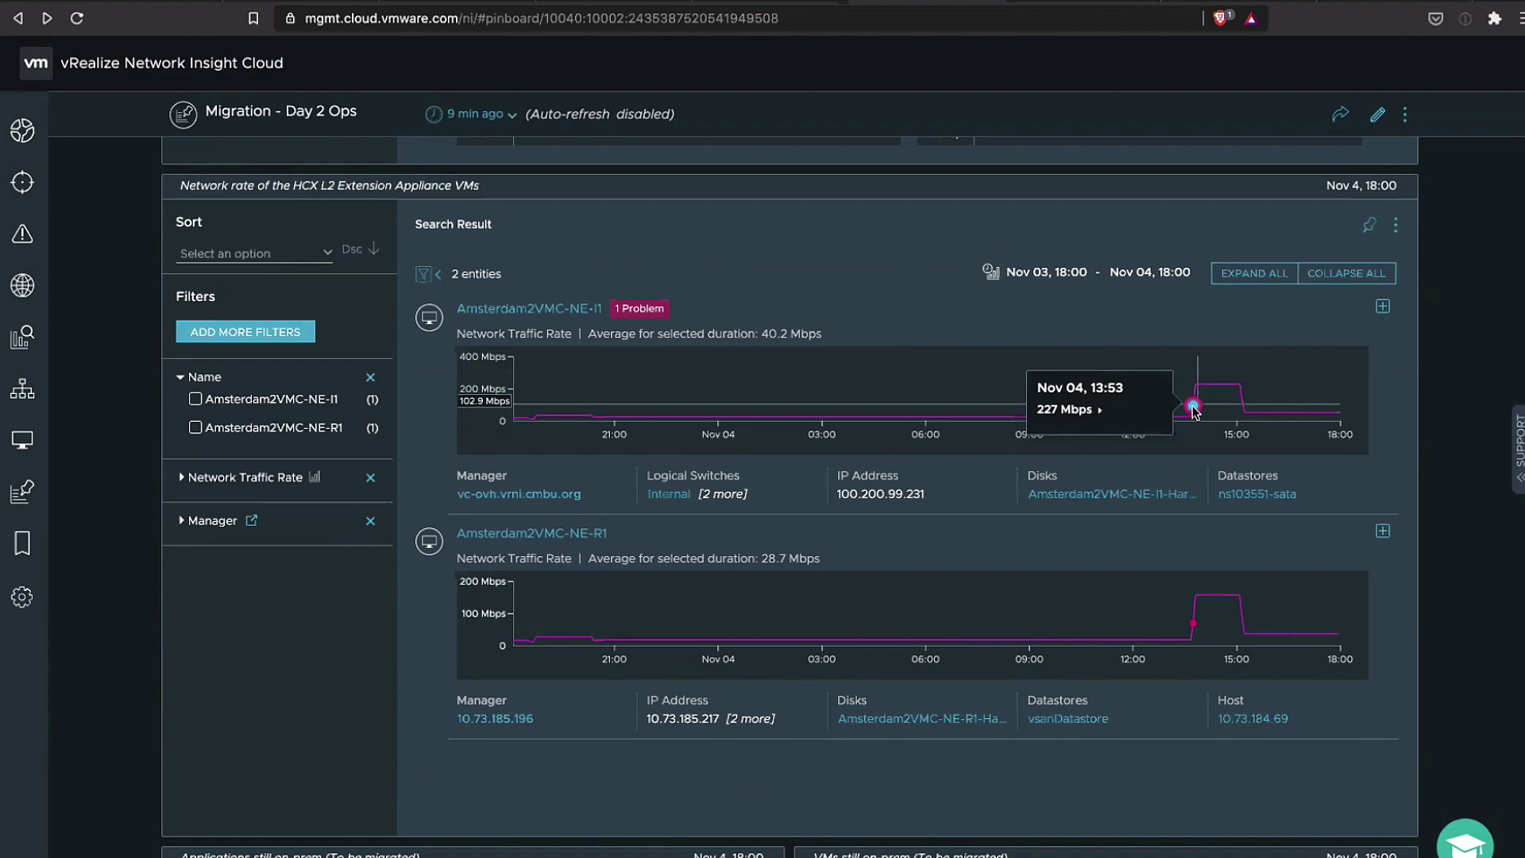
# Inspect the Amsterdam2VMC-NE-I1 threshold event details, close it, and scroll to the migration widgets
pyautogui.click(1194, 408)
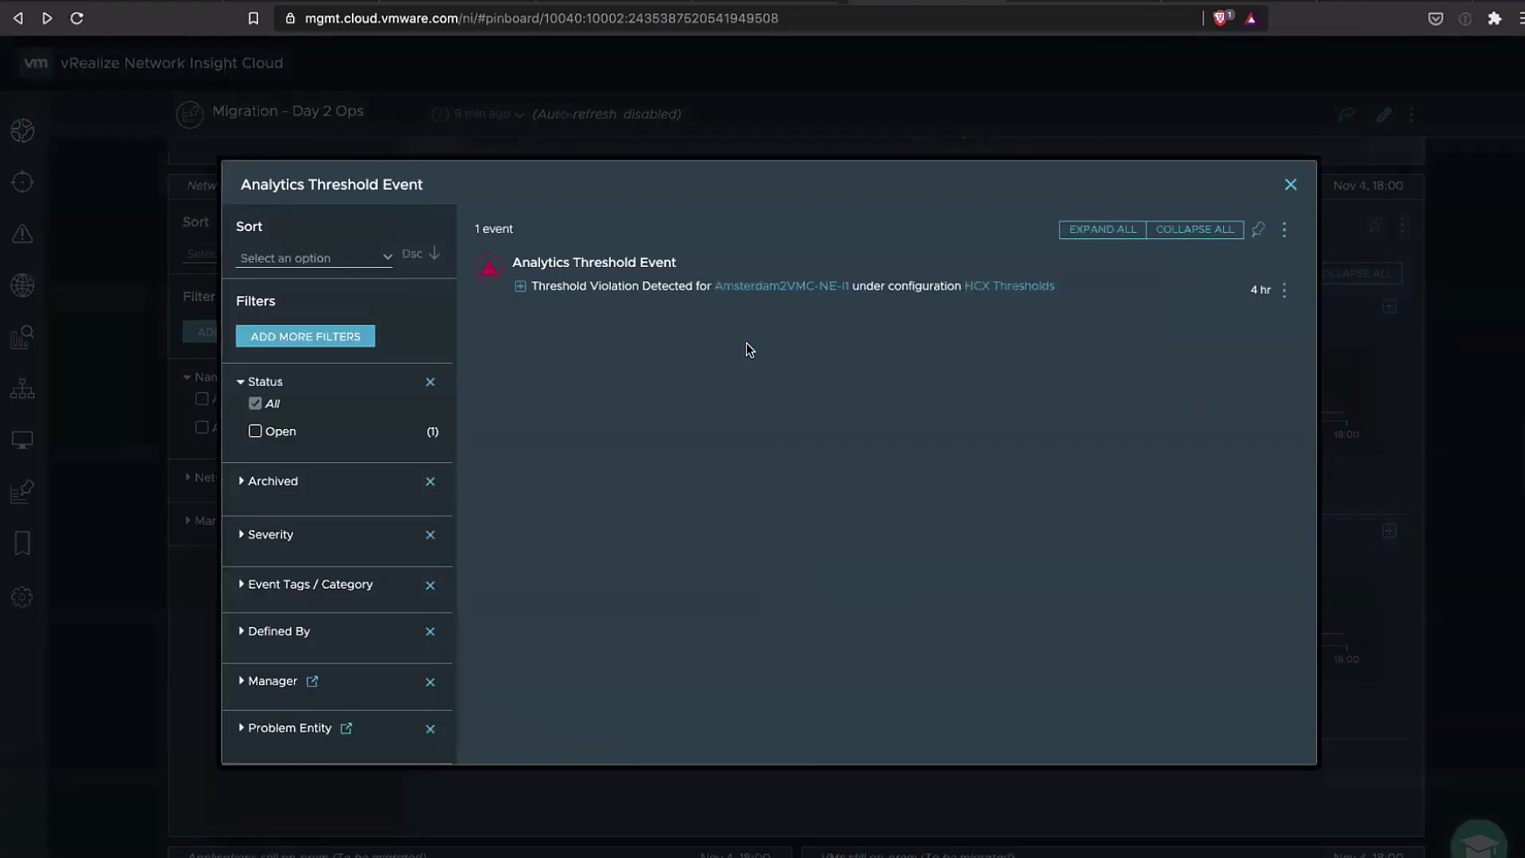
pyautogui.click(520, 289)
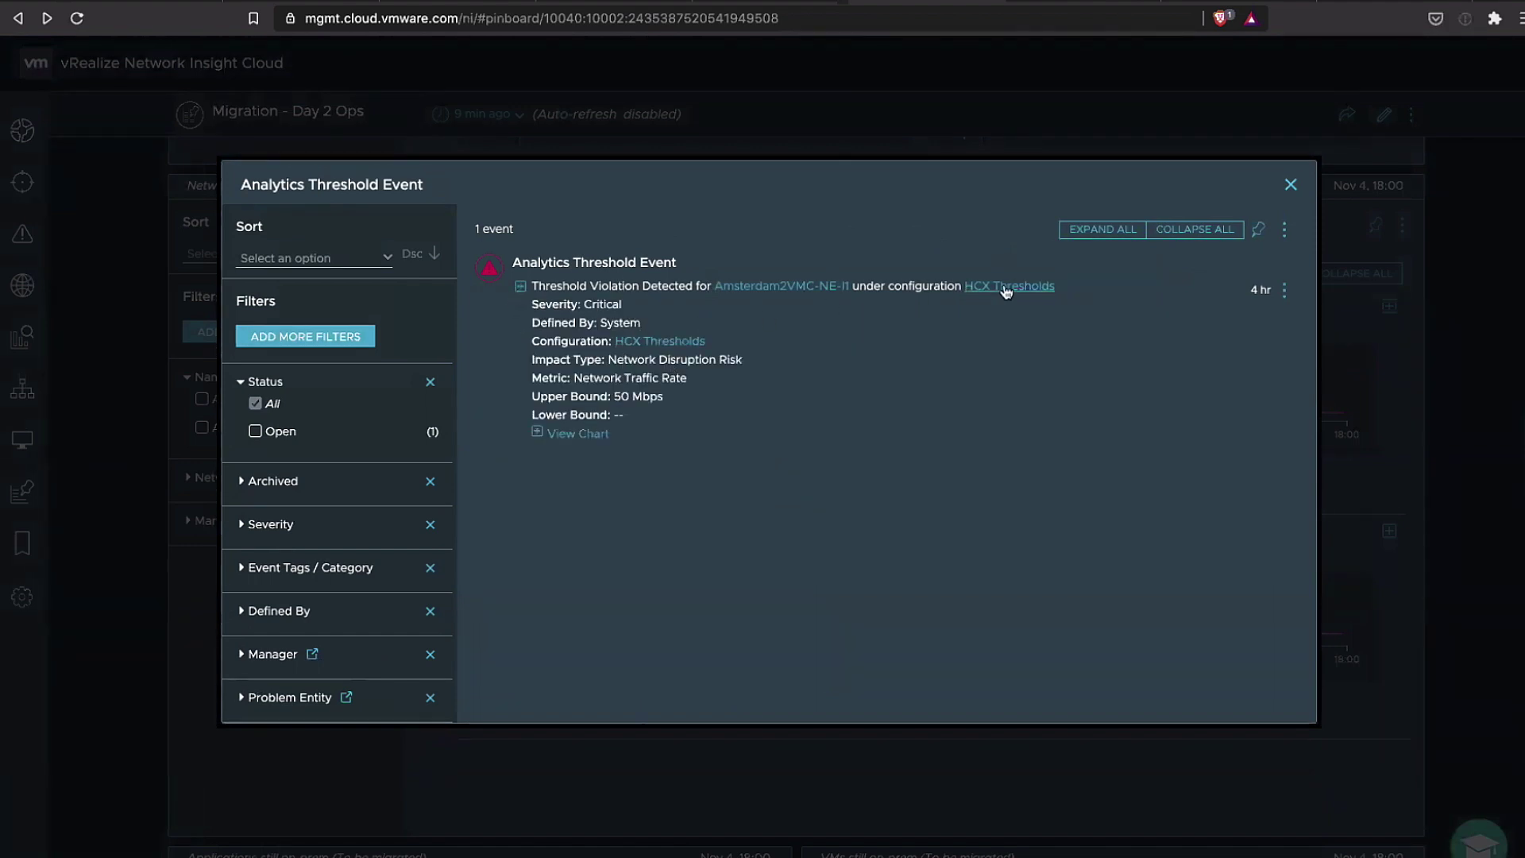
pyautogui.click(1462, 423)
pyautogui.scroll(-5, 1461, 422)
pyautogui.scroll(-5, 1464, 430)
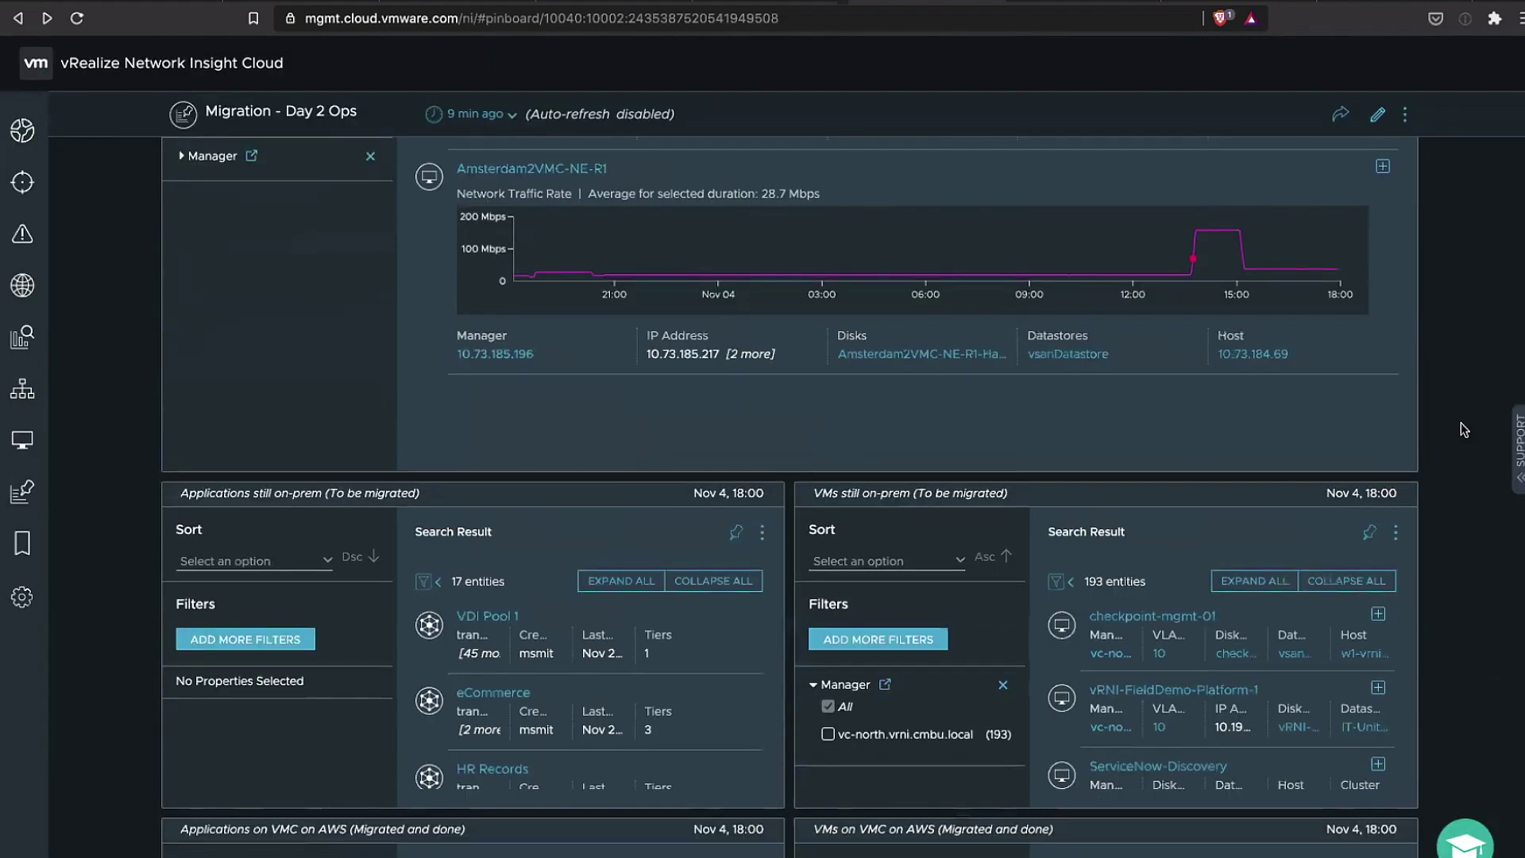